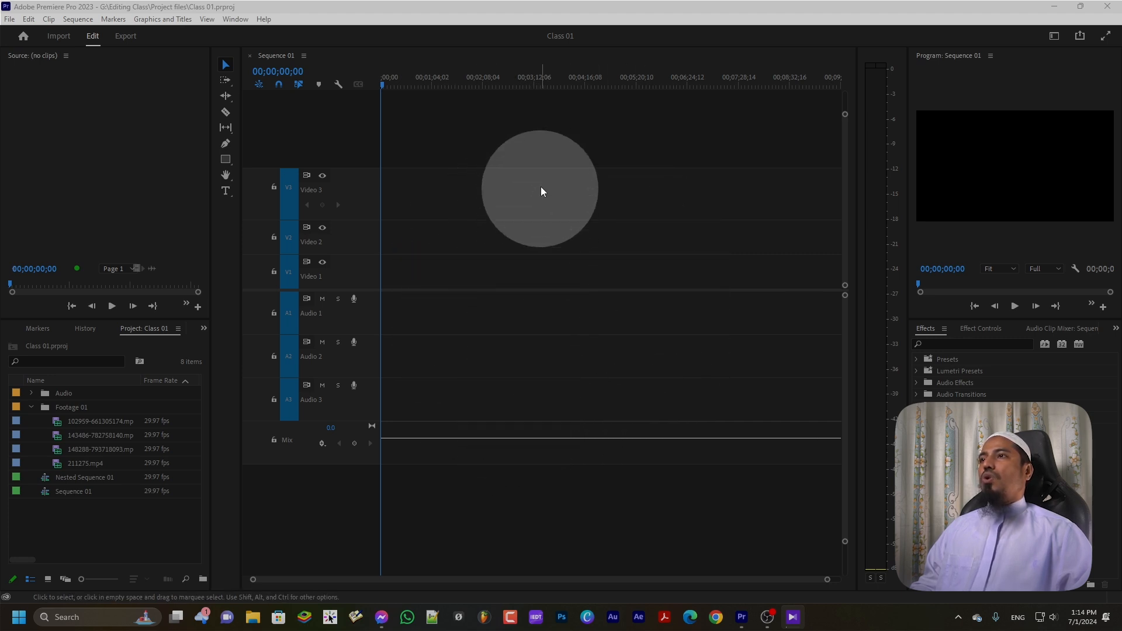
Activate the editor window so 211275.mp4 from the Footage 01 bin is previewed in the Source Monitor
left_click(535, 298)
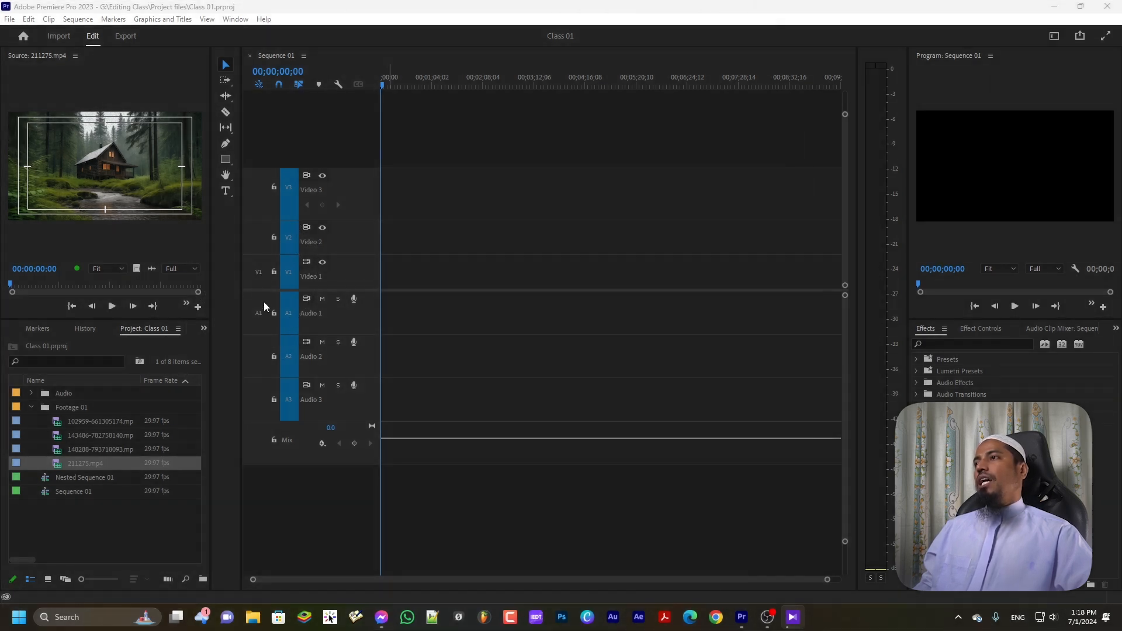
Patch the source clip's video to Video 1 and its audio to Audio 1
left_click(261, 273)
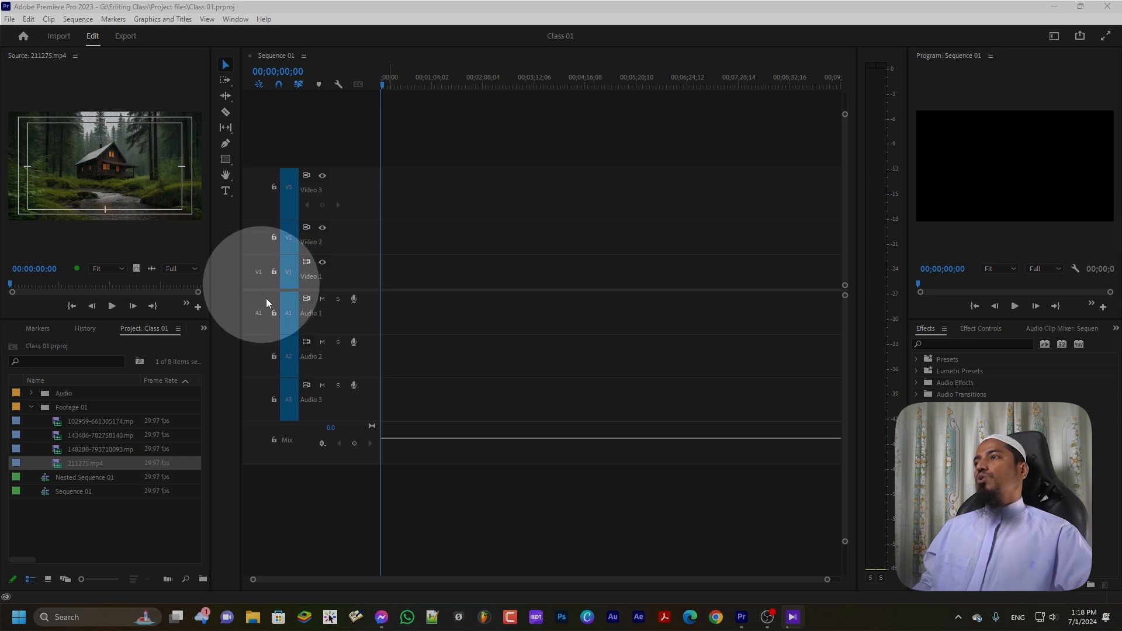
left_click(420, 496)
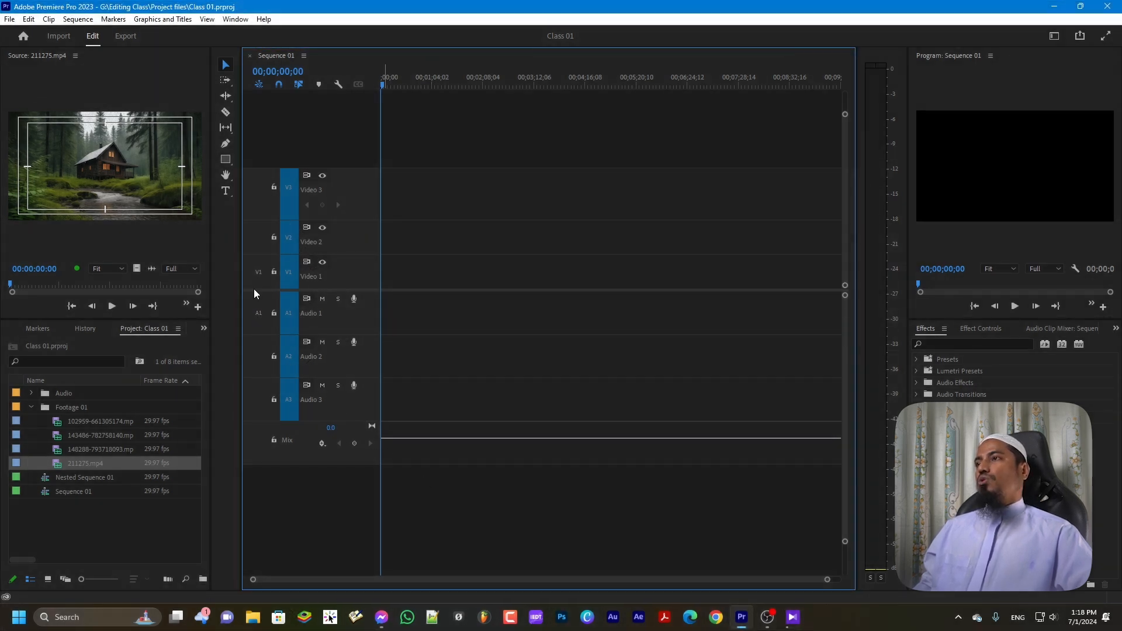
key("ctrl")
key("ctrl")
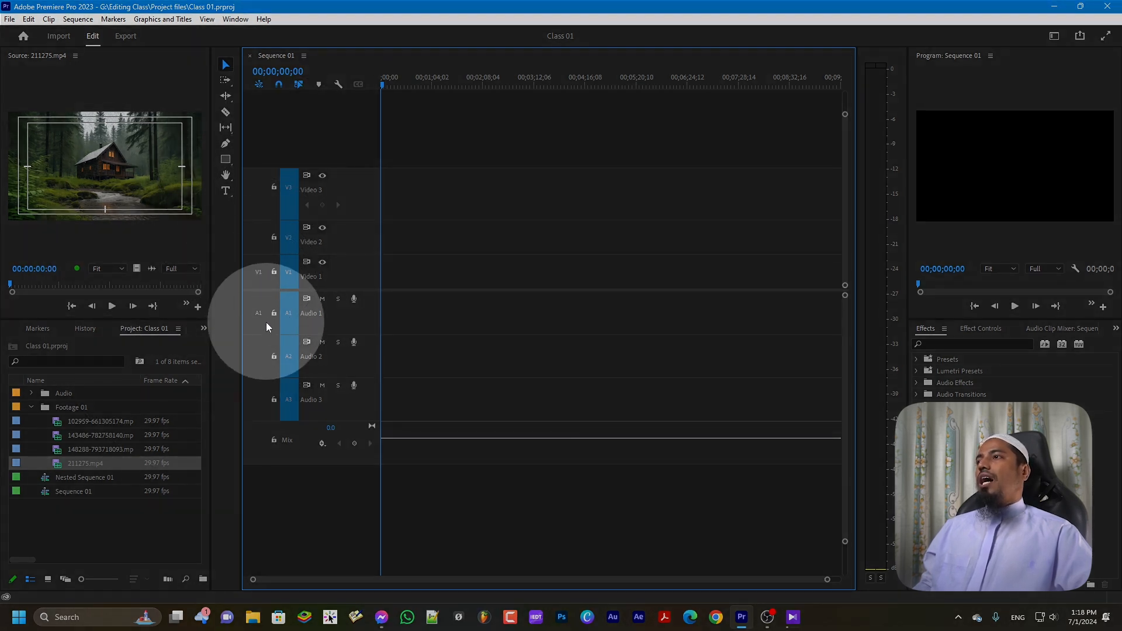
left_click(256, 272)
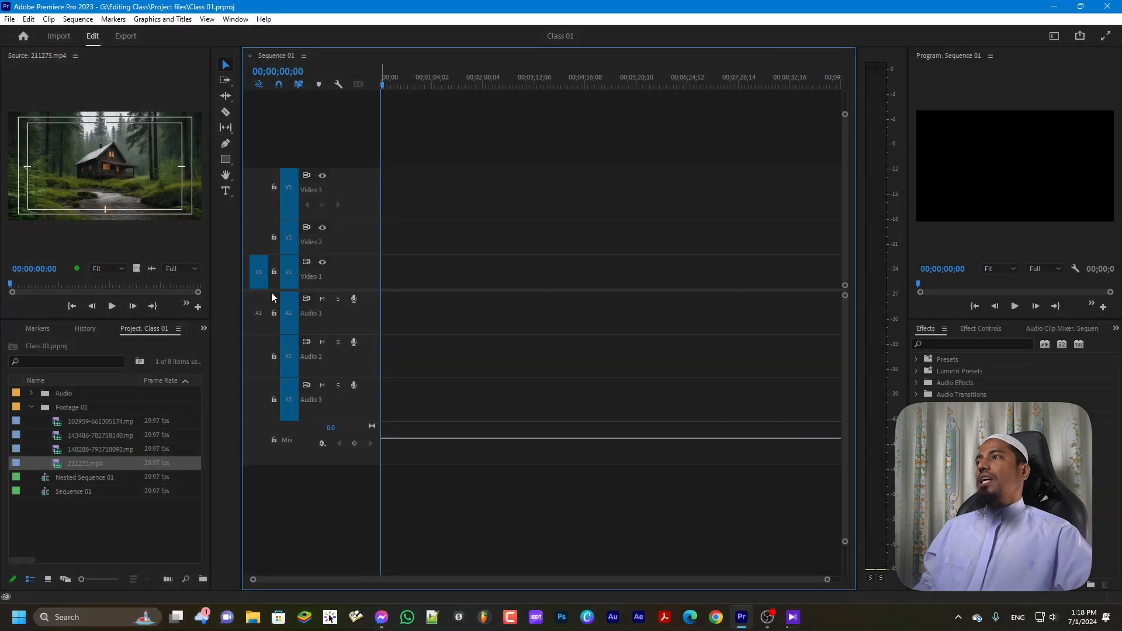
left_click(257, 313)
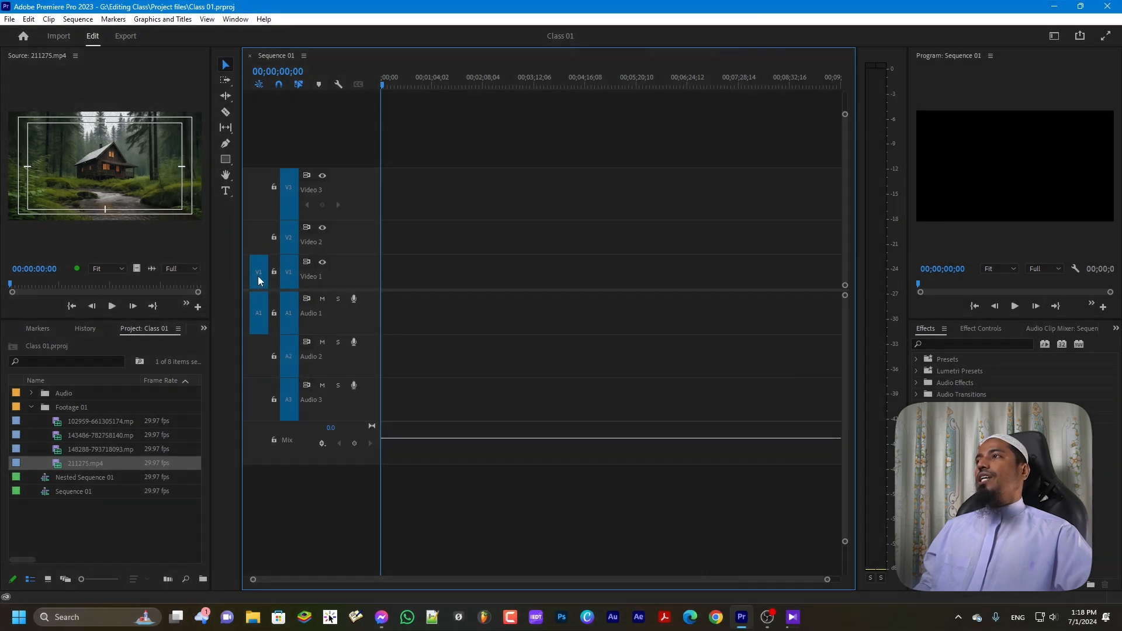
left_click(186, 302)
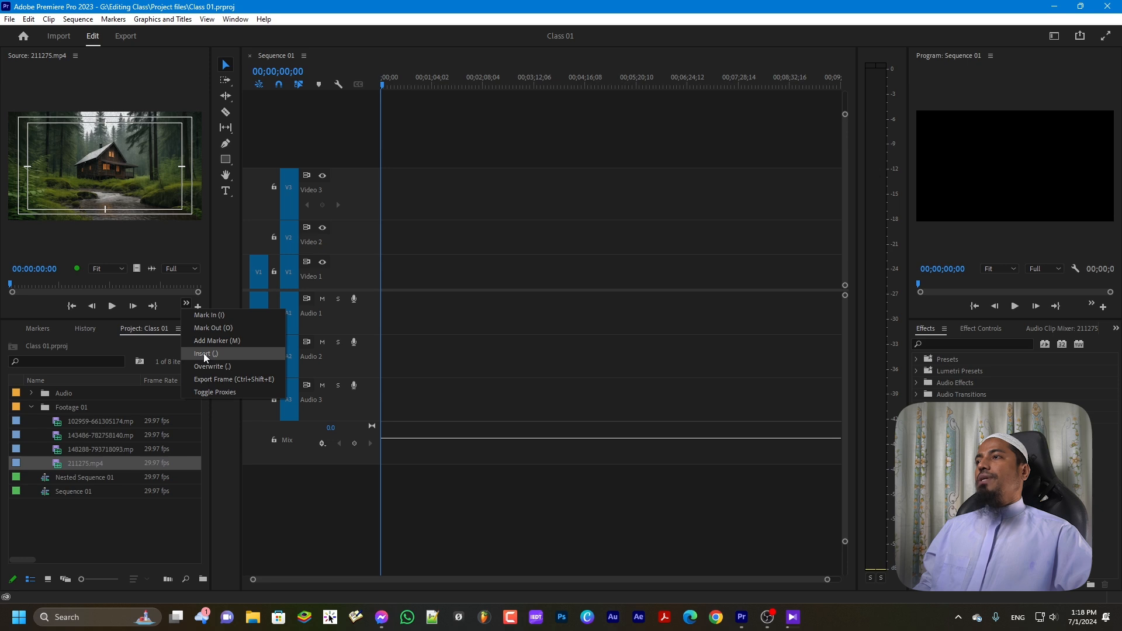
Insert 211275.mp4 at the sequence start on V1/A1, then re-patch source video to Video 3
left_click(204, 353)
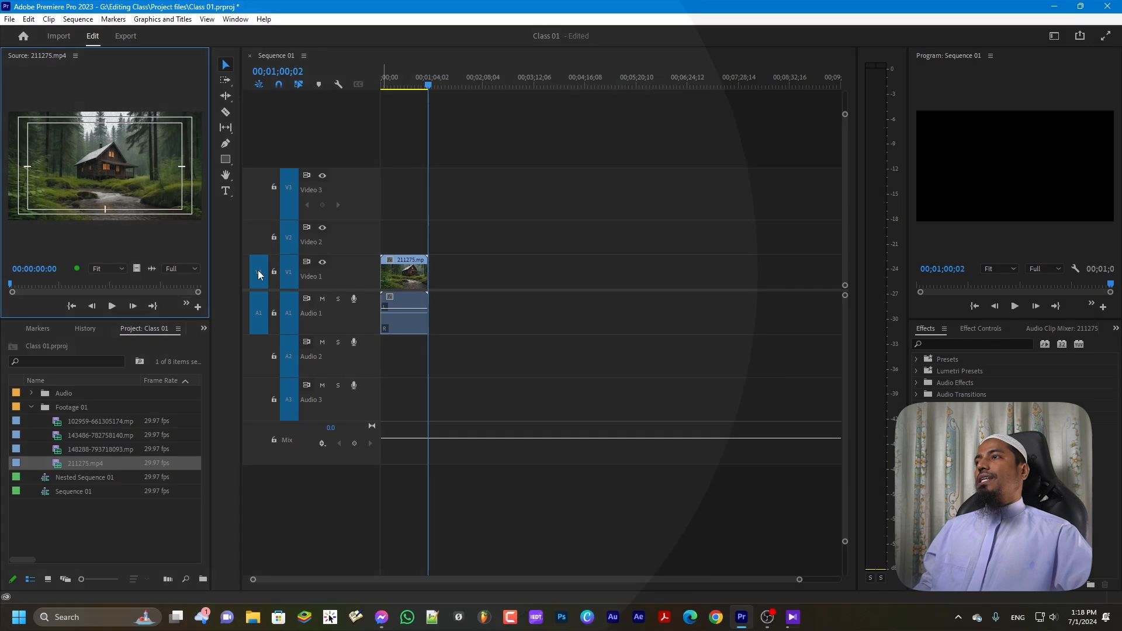
left_click(258, 270)
left_click(257, 270)
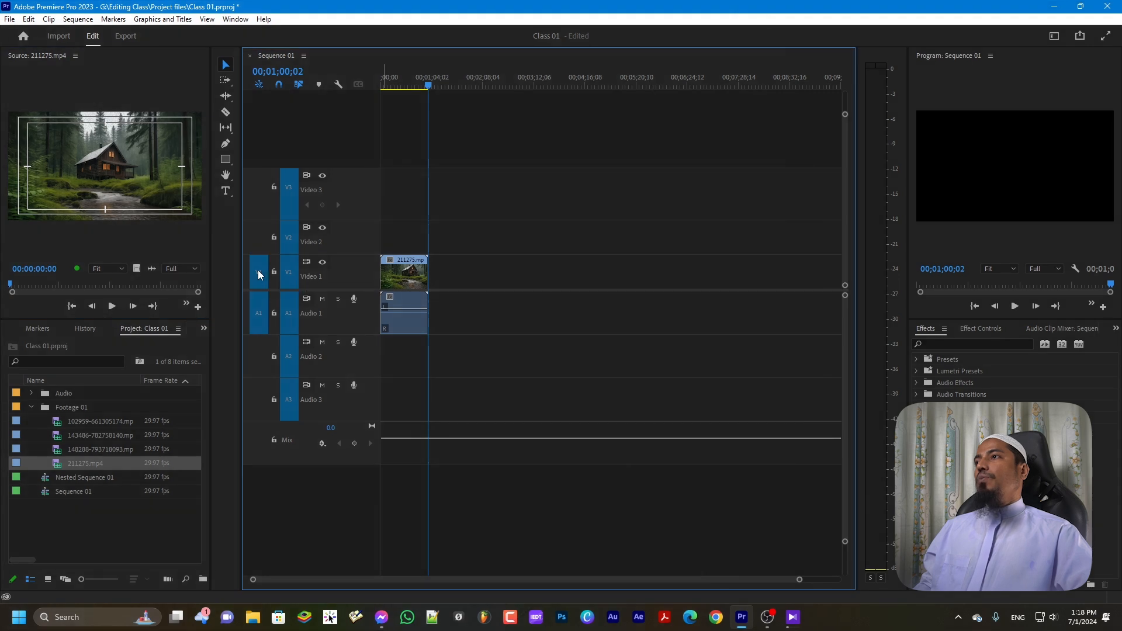
left_click_drag(258, 270, 263, 200)
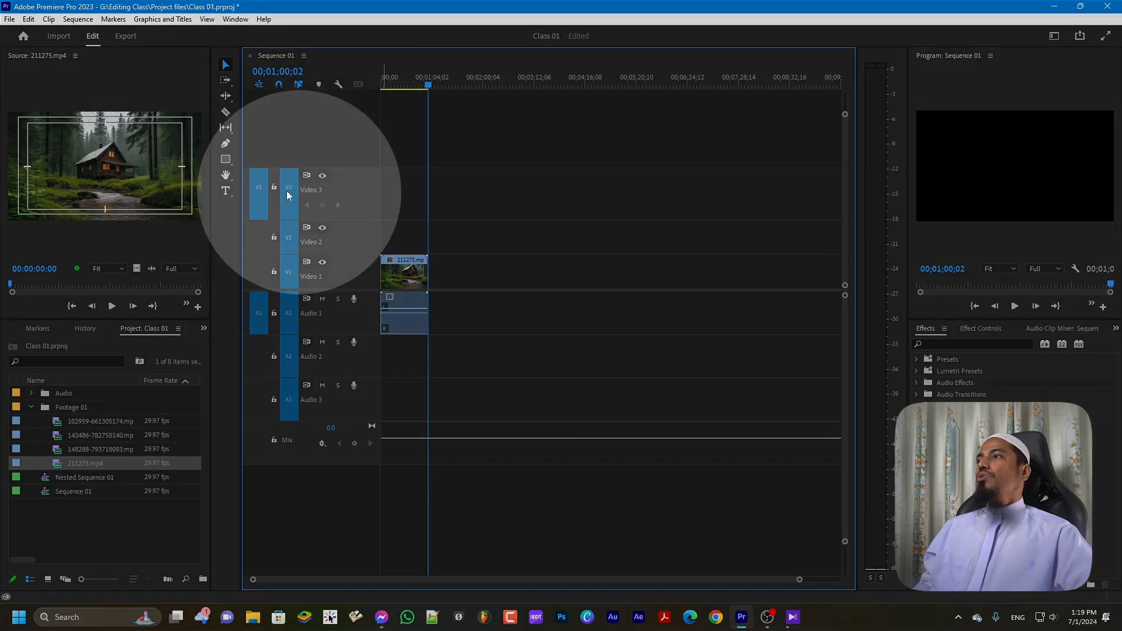
Insert two more 211275.mp4 copies on Video 3, routing the second copy's audio to Audio 3
left_click(186, 304)
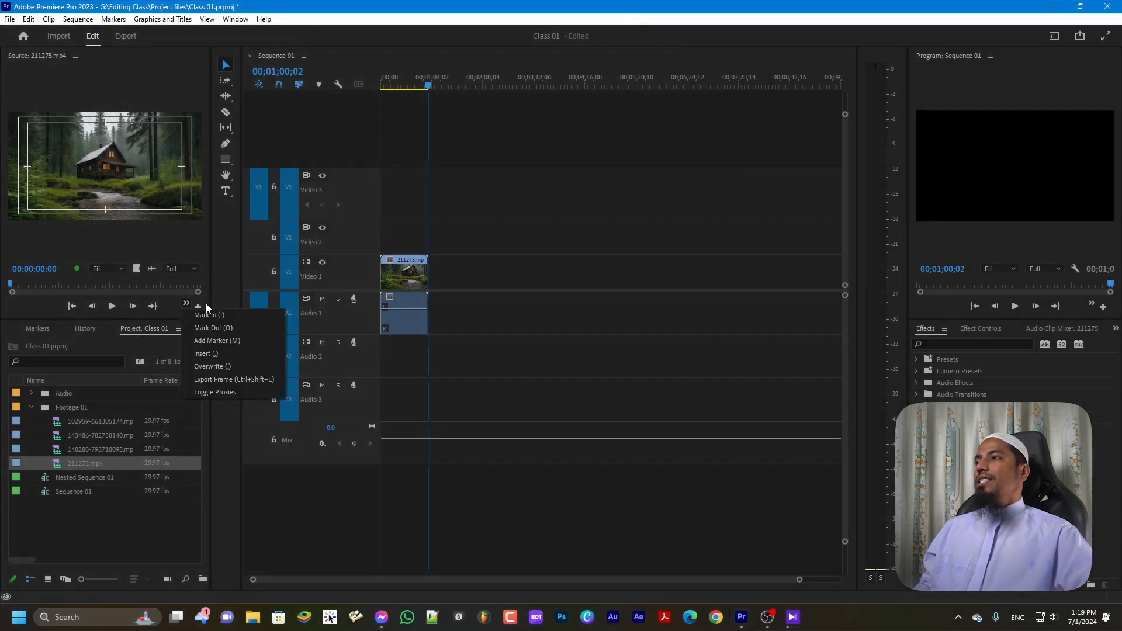
left_click(211, 352)
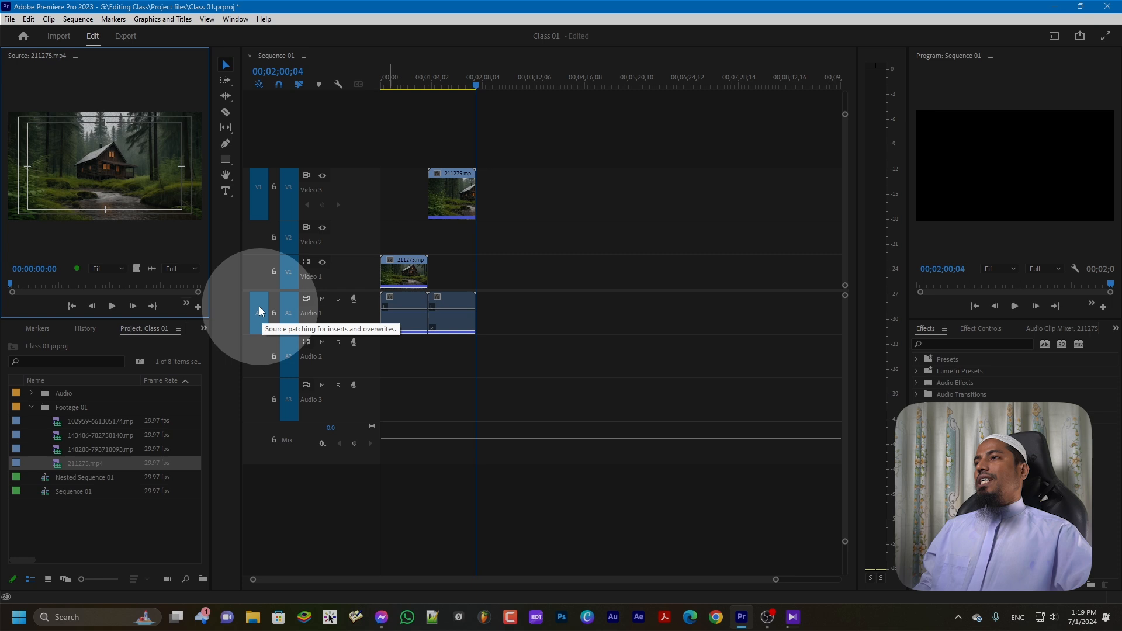
left_click_drag(259, 309, 259, 390)
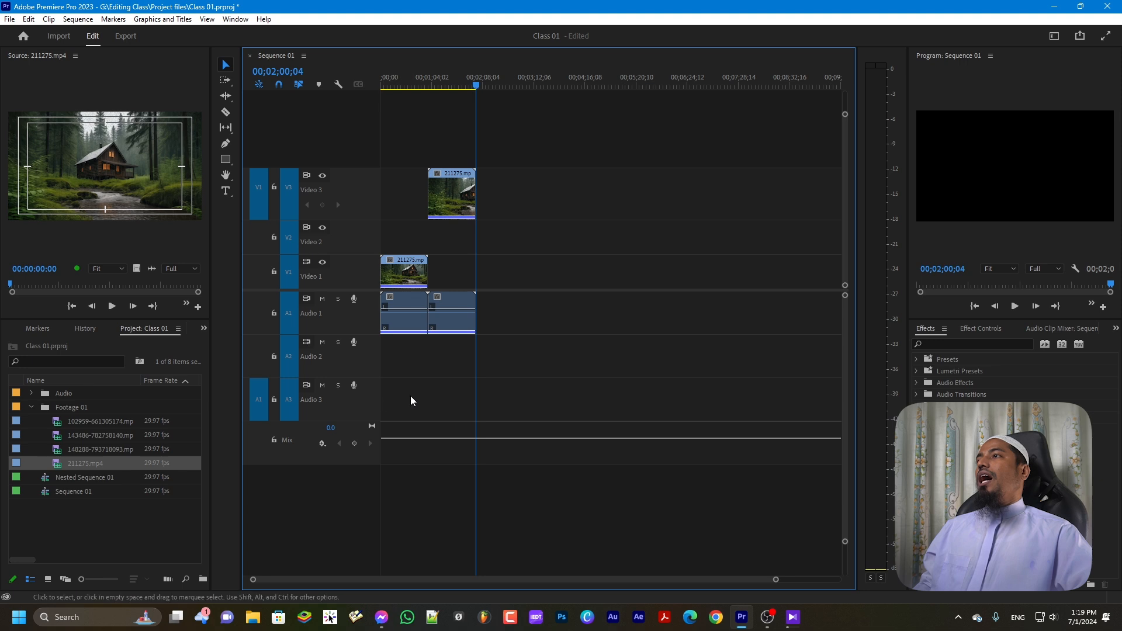
left_click(185, 304)
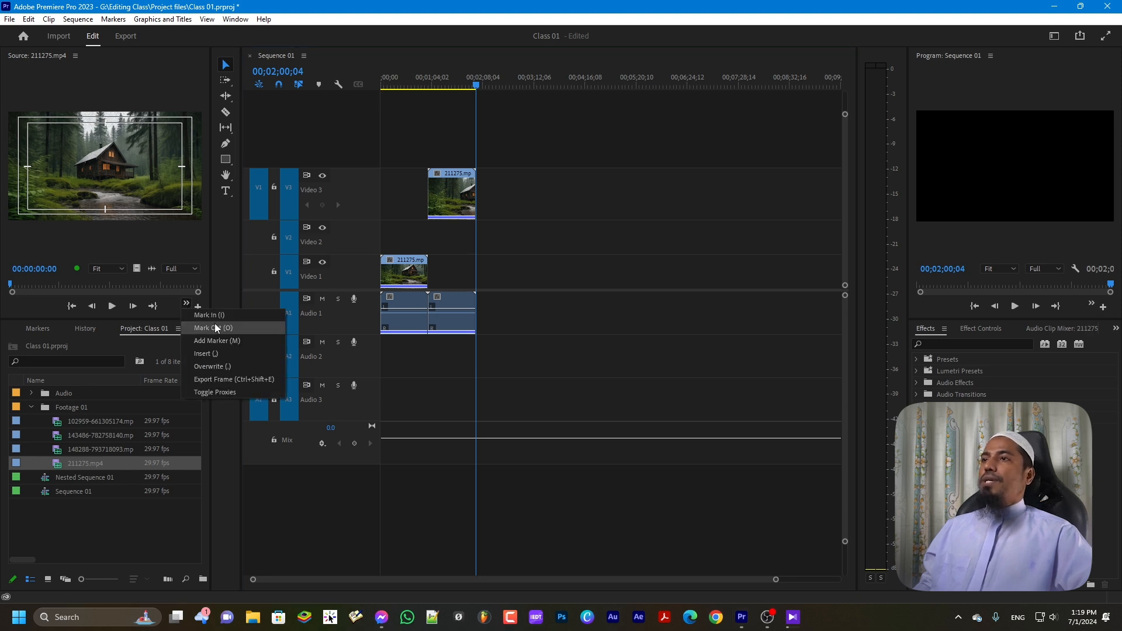
left_click(209, 355)
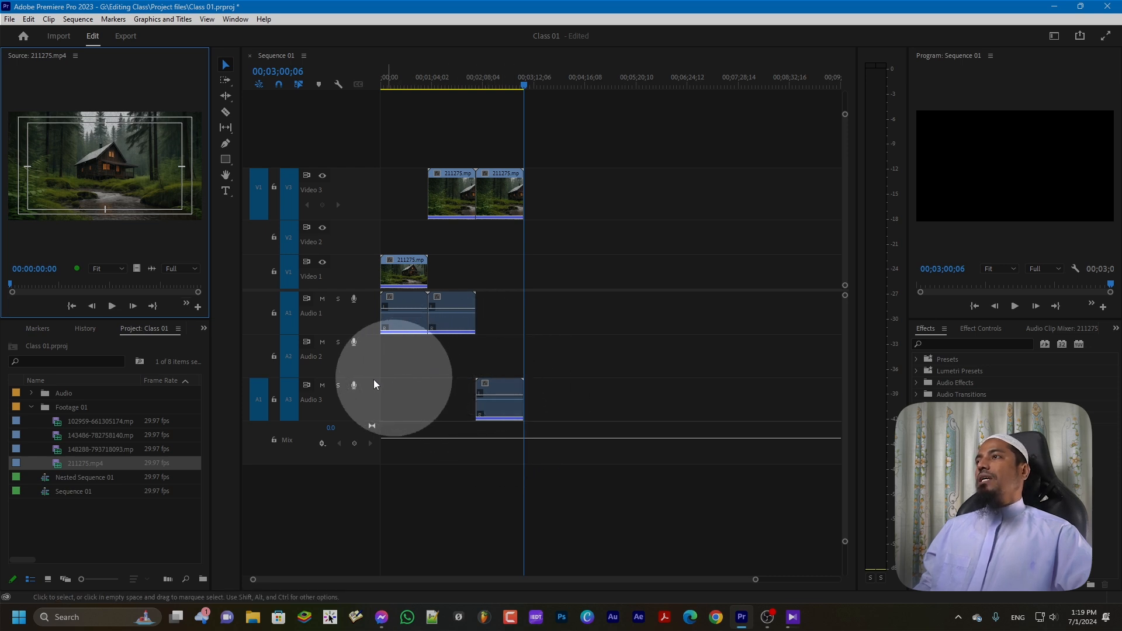
Re-patch source audio back to Audio 1 and source video back to Video 1
left_click_drag(260, 384, 261, 314)
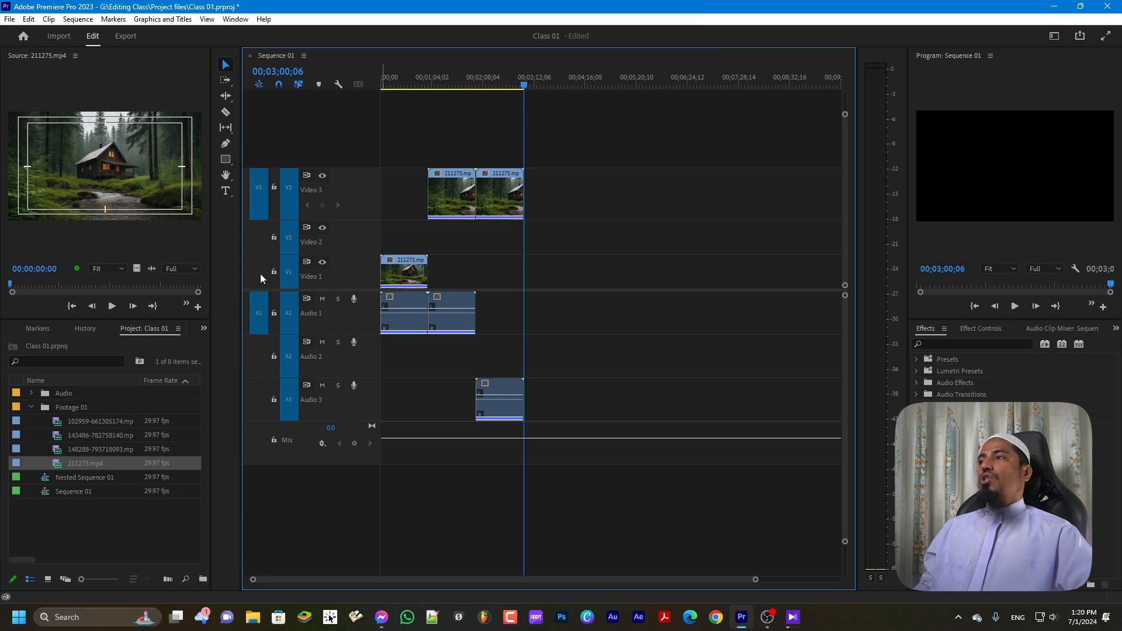
left_click_drag(261, 192, 261, 268)
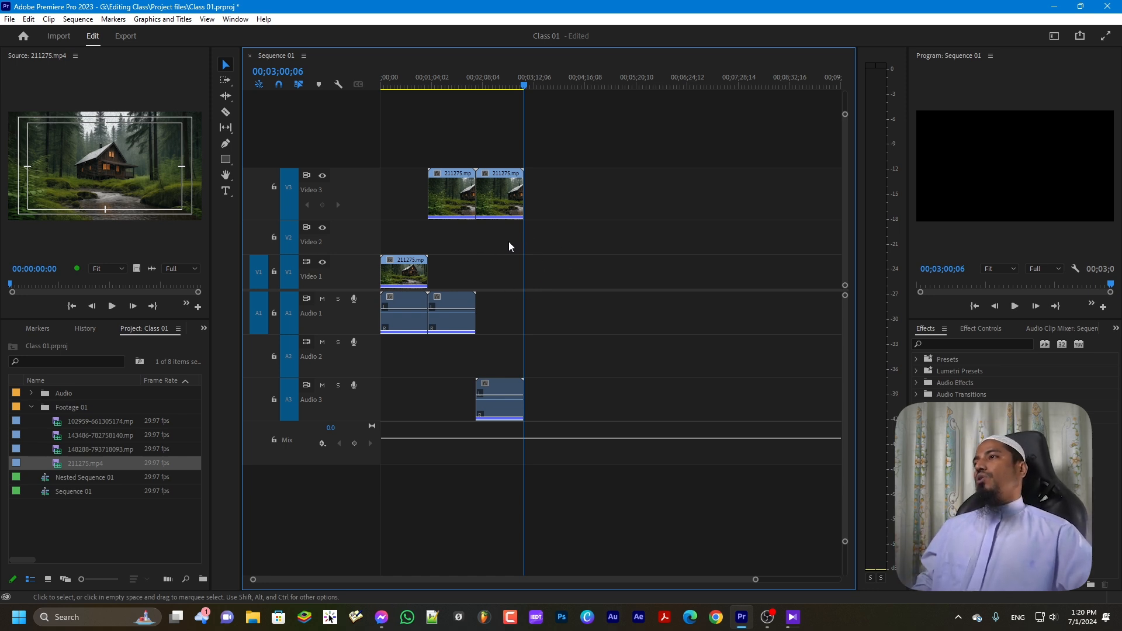
left_click_drag(273, 183, 272, 436)
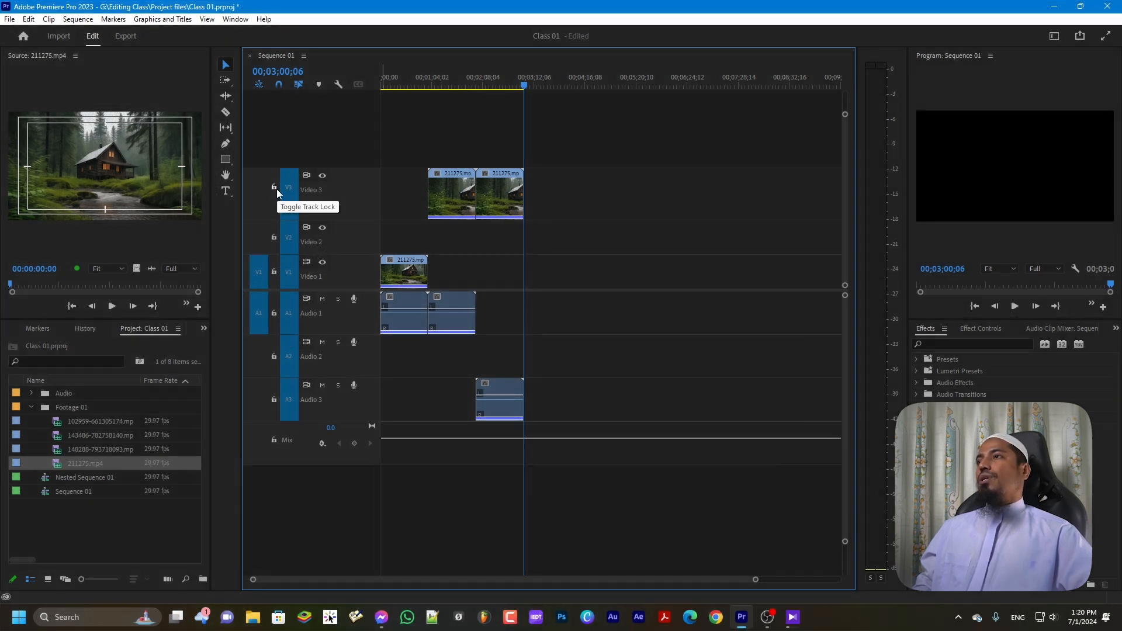
Lock Video 3 and confirm its clips can no longer be marquee-selected
left_click(274, 187)
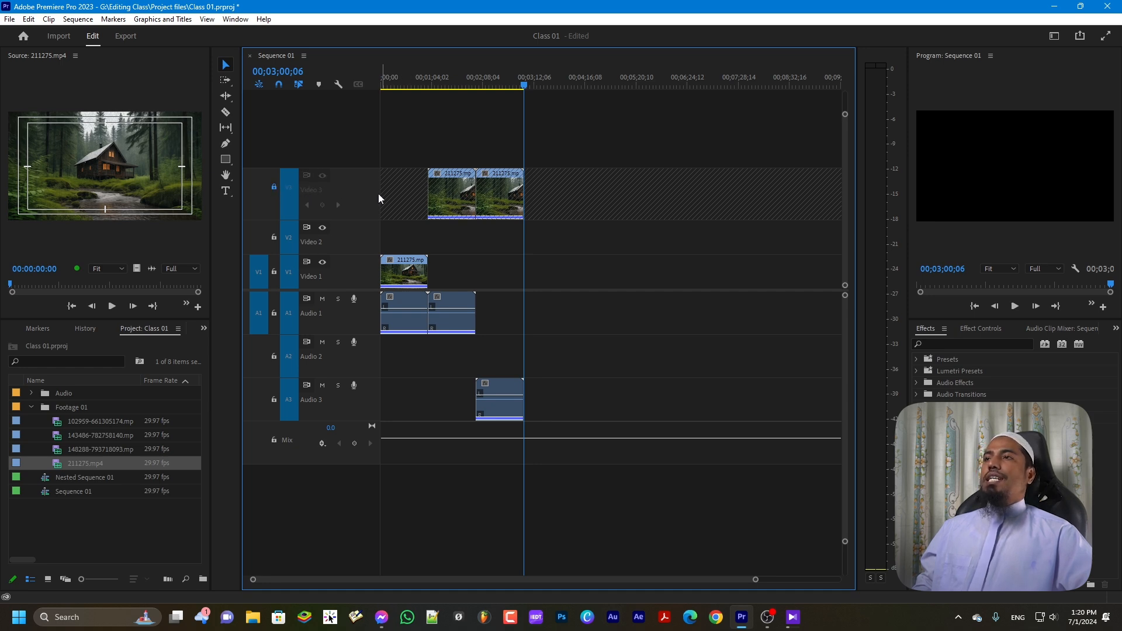
left_click_drag(481, 182, 782, 204)
left_click_drag(691, 206, 651, 202)
left_click_drag(491, 193, 660, 193)
left_click_drag(503, 197, 390, 196)
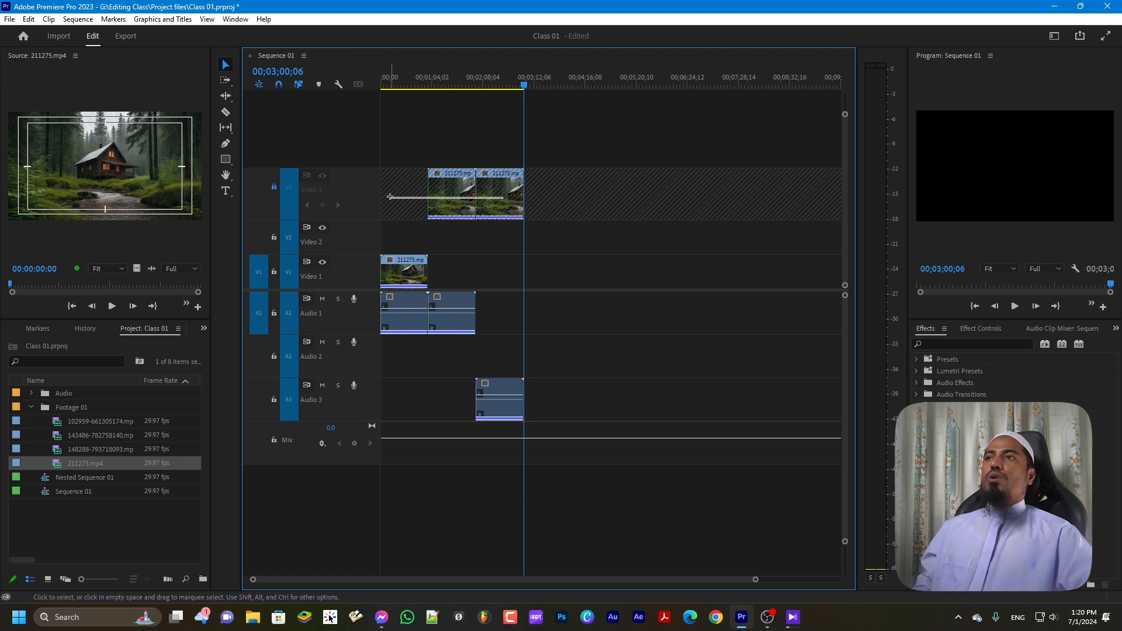
left_click_drag(469, 192, 633, 199)
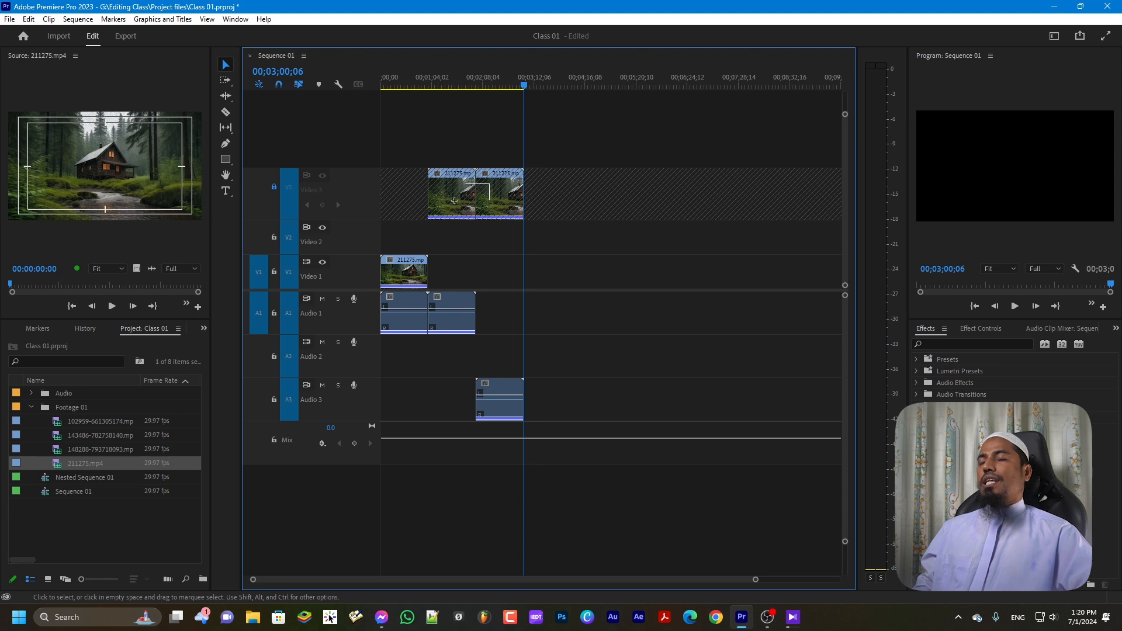
left_click_drag(419, 196, 530, 200)
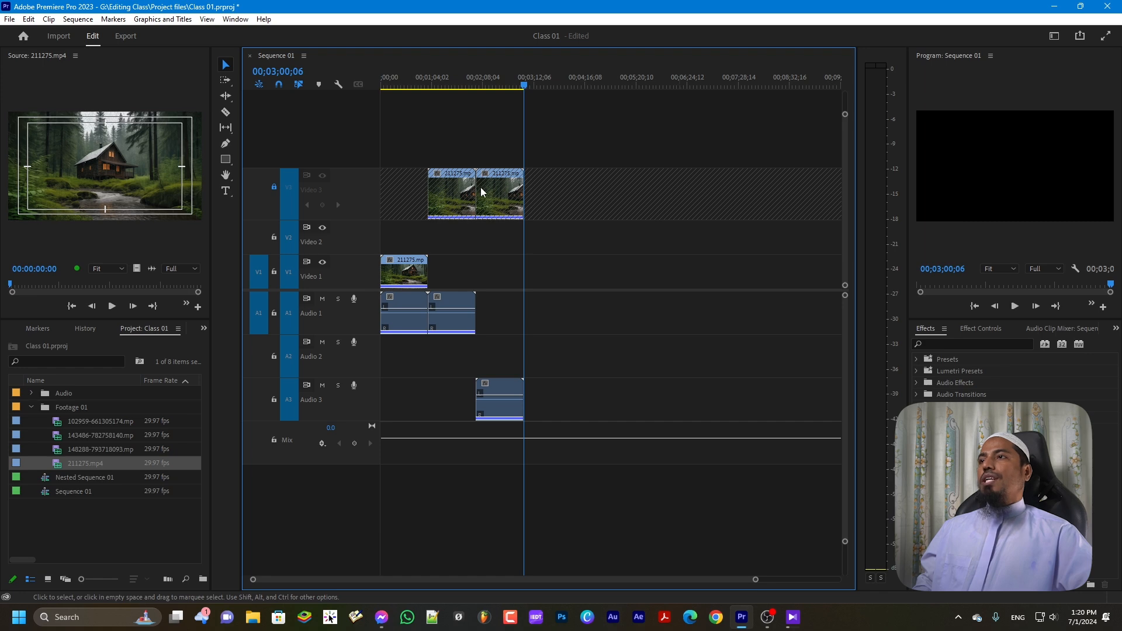
Compare the context menus of an Audio 1 clip and a locked Video 3 clip
right_click(448, 312)
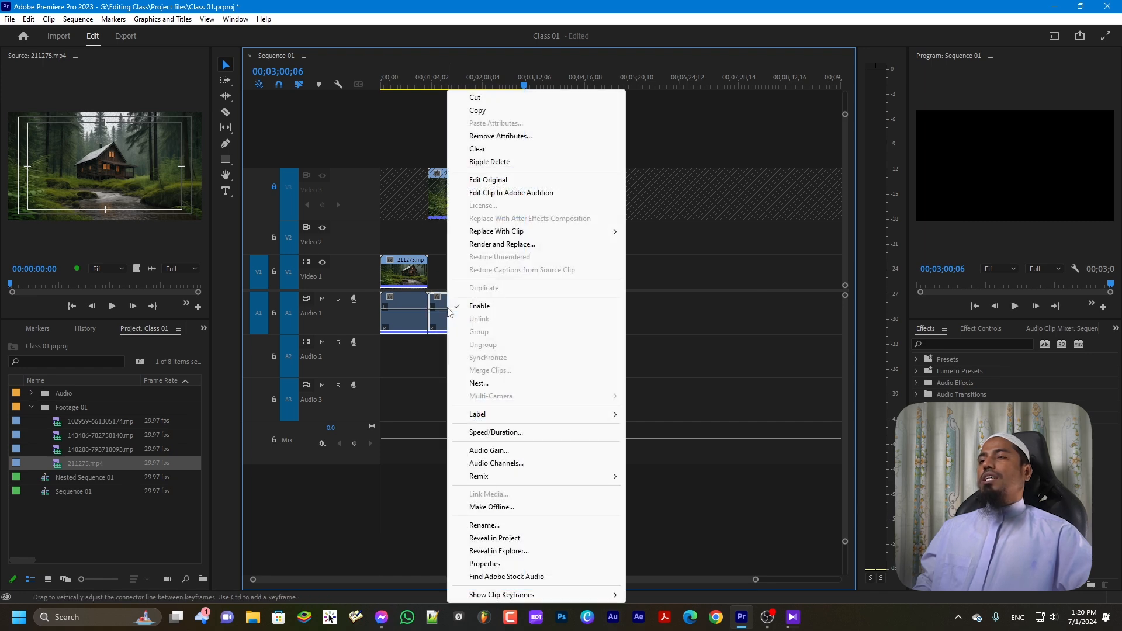
left_click(408, 275)
right_click(408, 275)
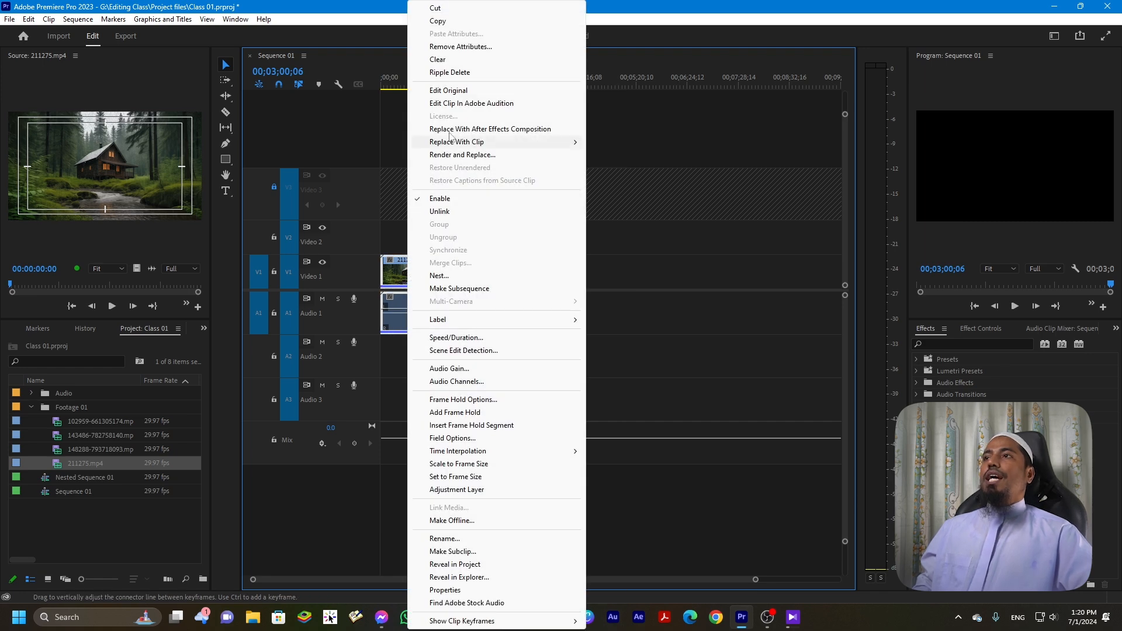
left_click(408, 197)
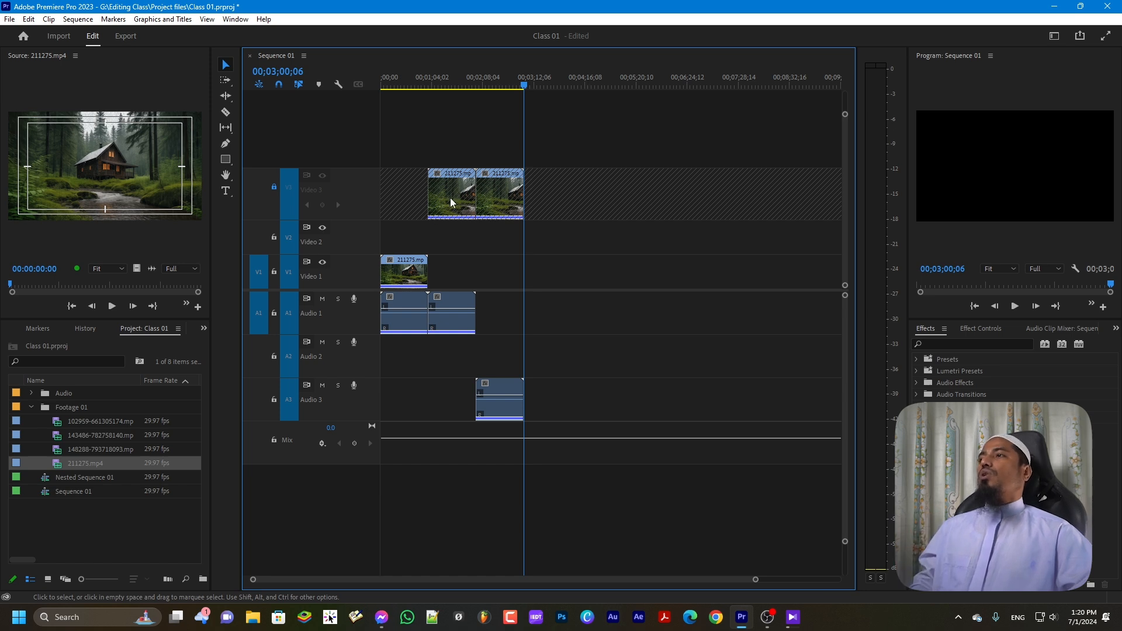
Unlock Video 3 and select its second 211275.mp4 clip together with its audio
left_click(274, 186)
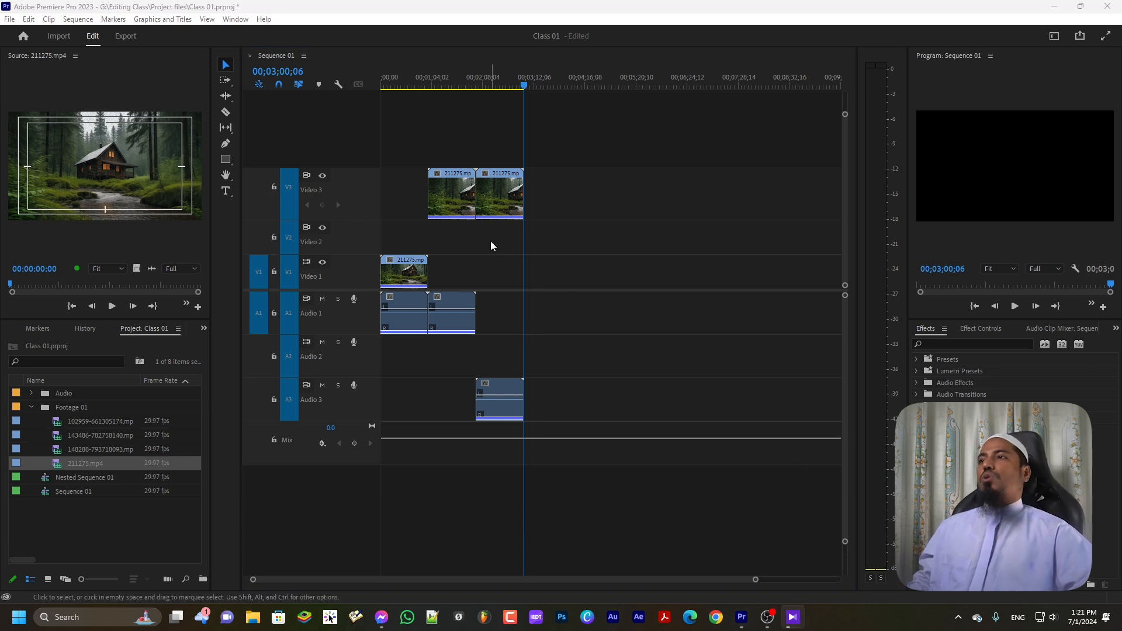
left_click(497, 199)
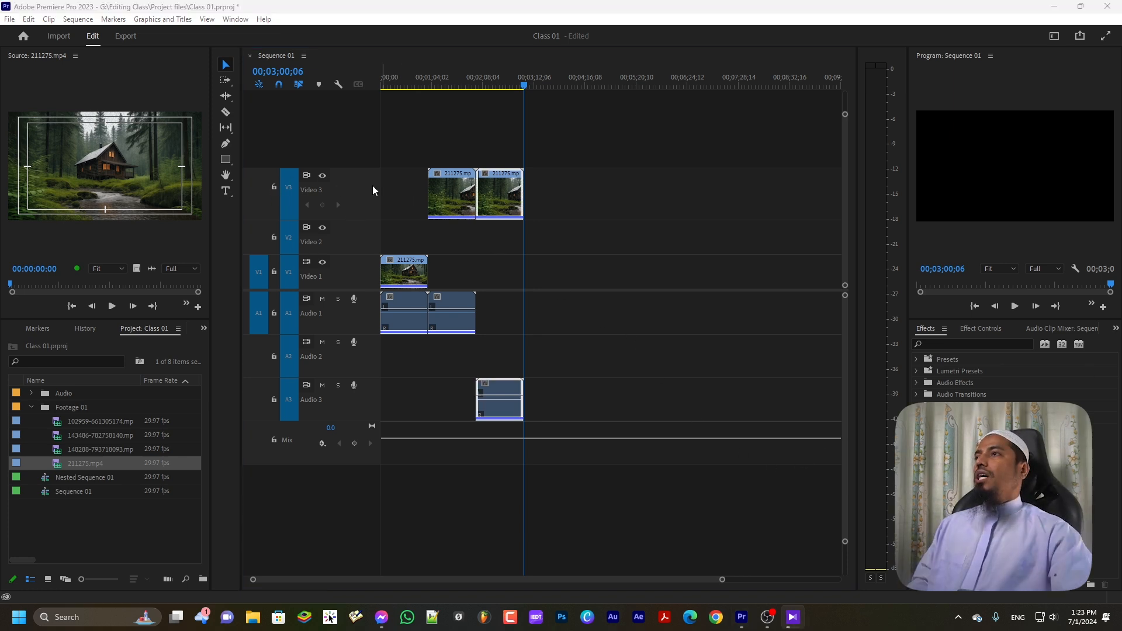
key("ctrl")
key("ctrl")
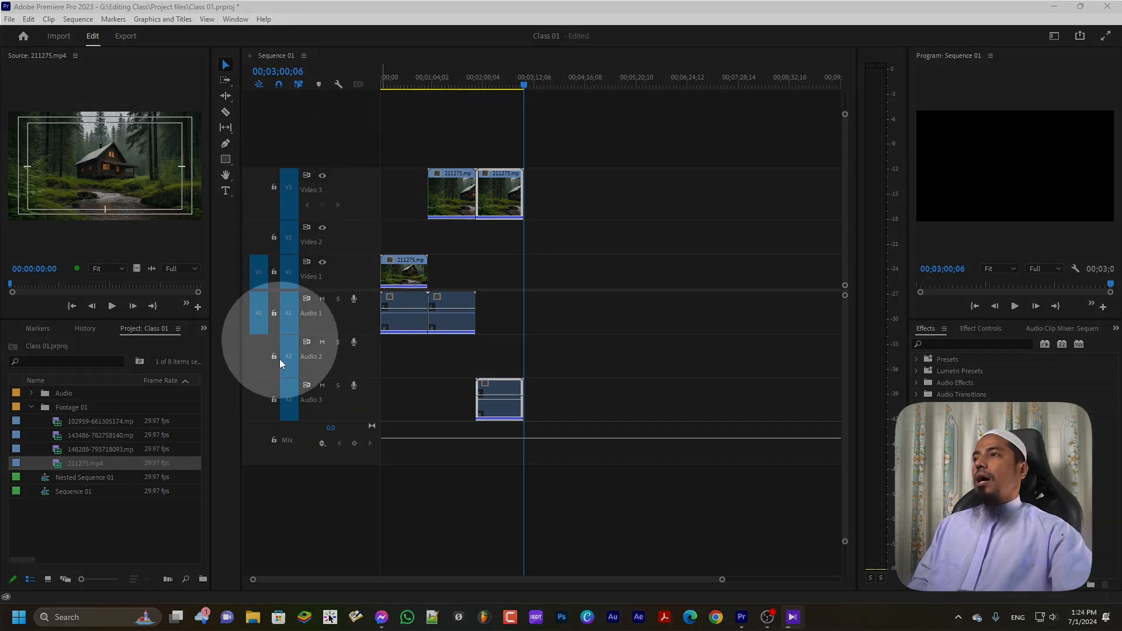
Turn off targeting for Video 1, Video 2 and Video 3, then re-target Video 3
left_click(289, 265)
left_click(290, 243)
left_click(293, 195)
left_click(290, 187)
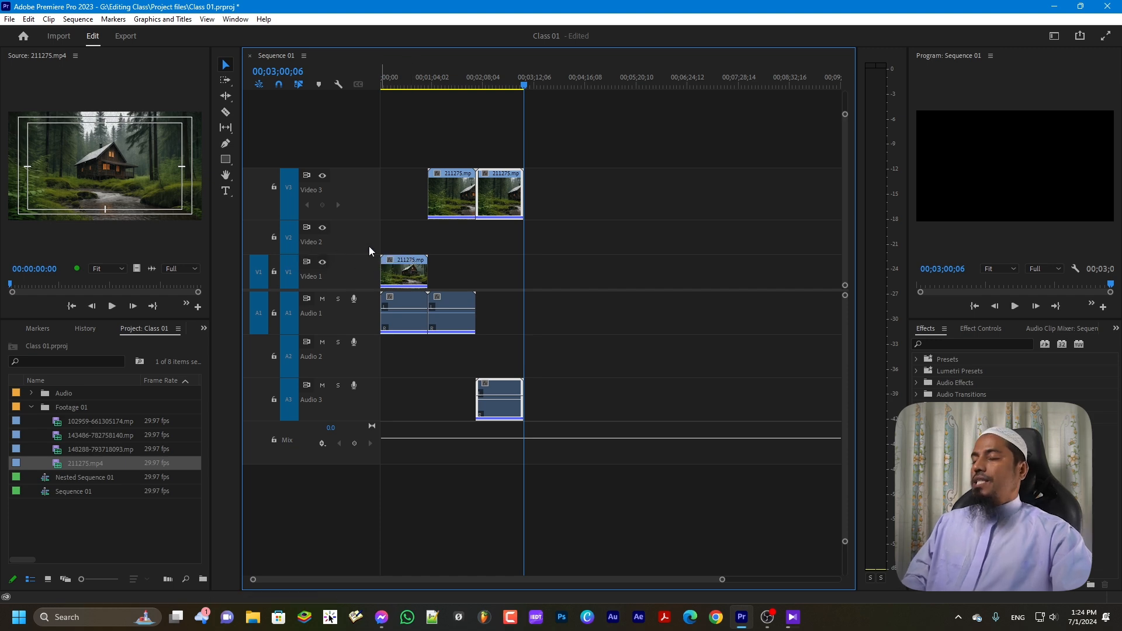
Copy the first Video 1 clip and paste it at the playhead at 00;03;00;06, then select it
left_click(407, 273)
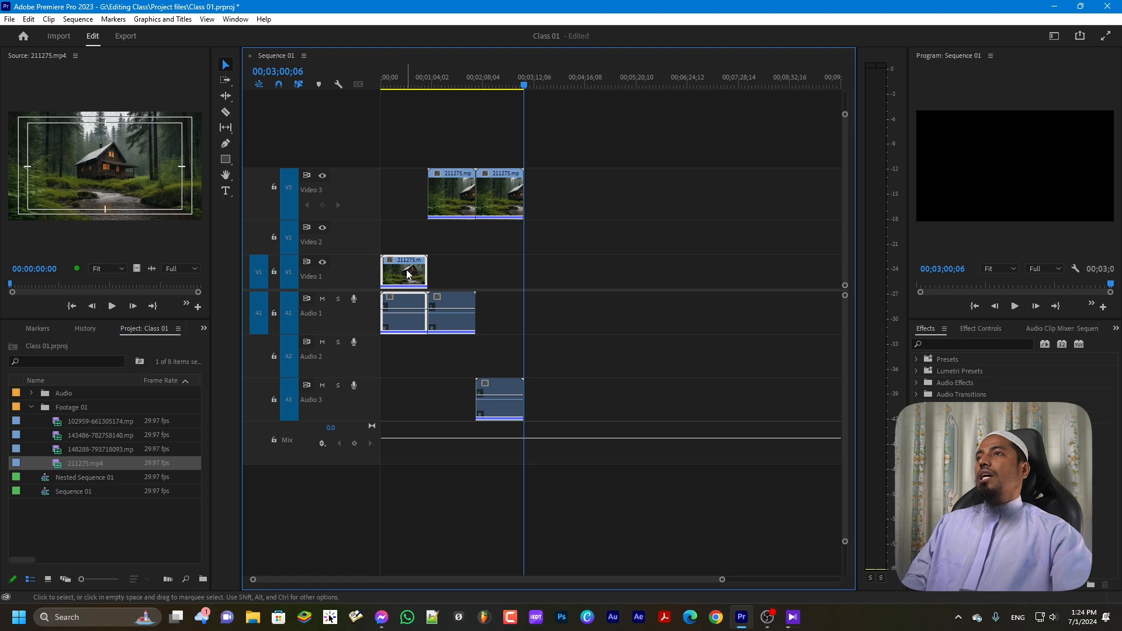
right_click(406, 270)
left_click(444, 21)
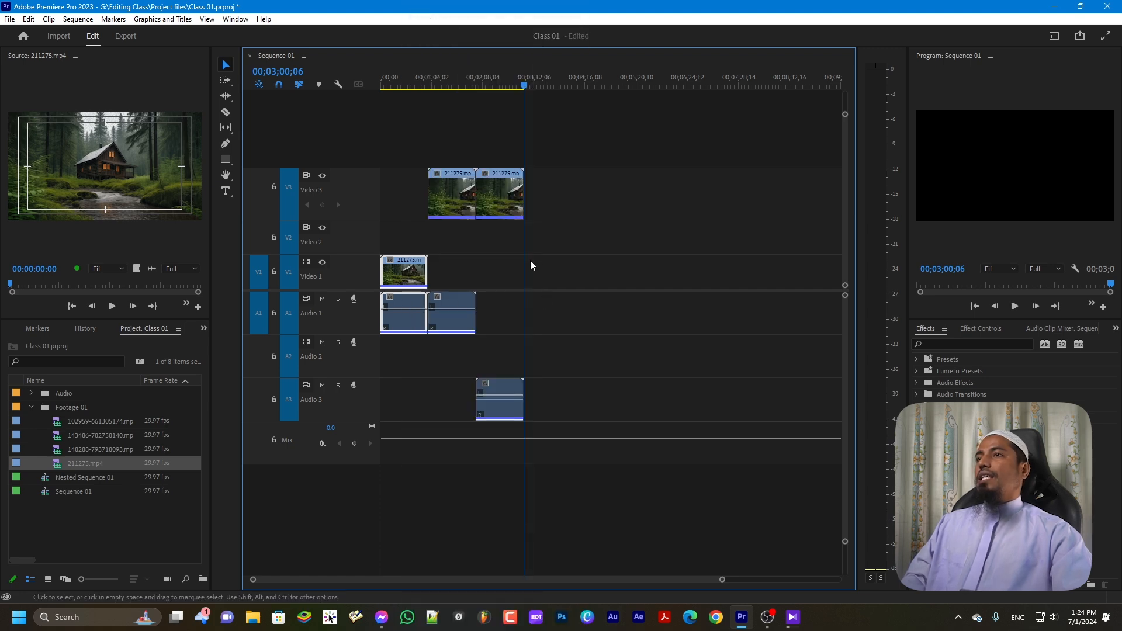
key("ctrl+v")
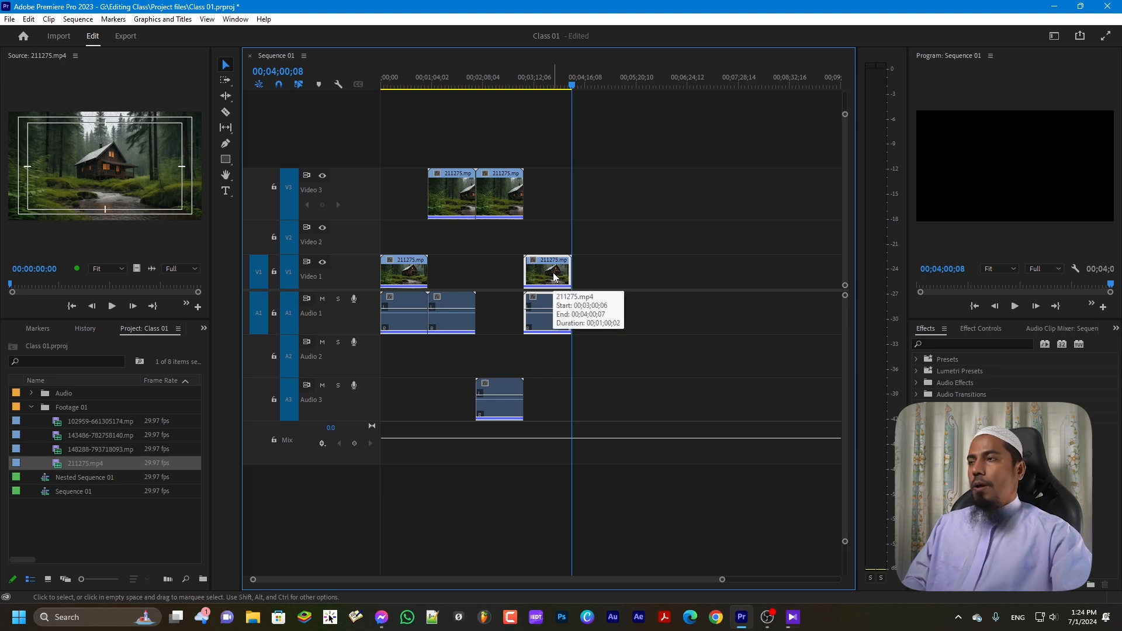
left_click(552, 271)
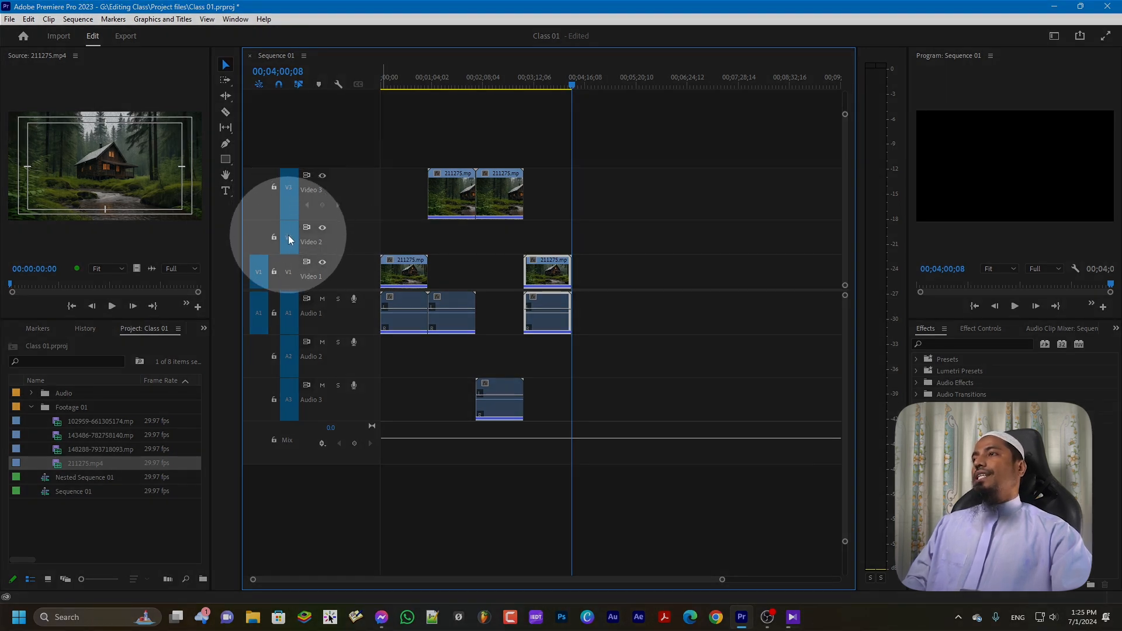
left_click(288, 239)
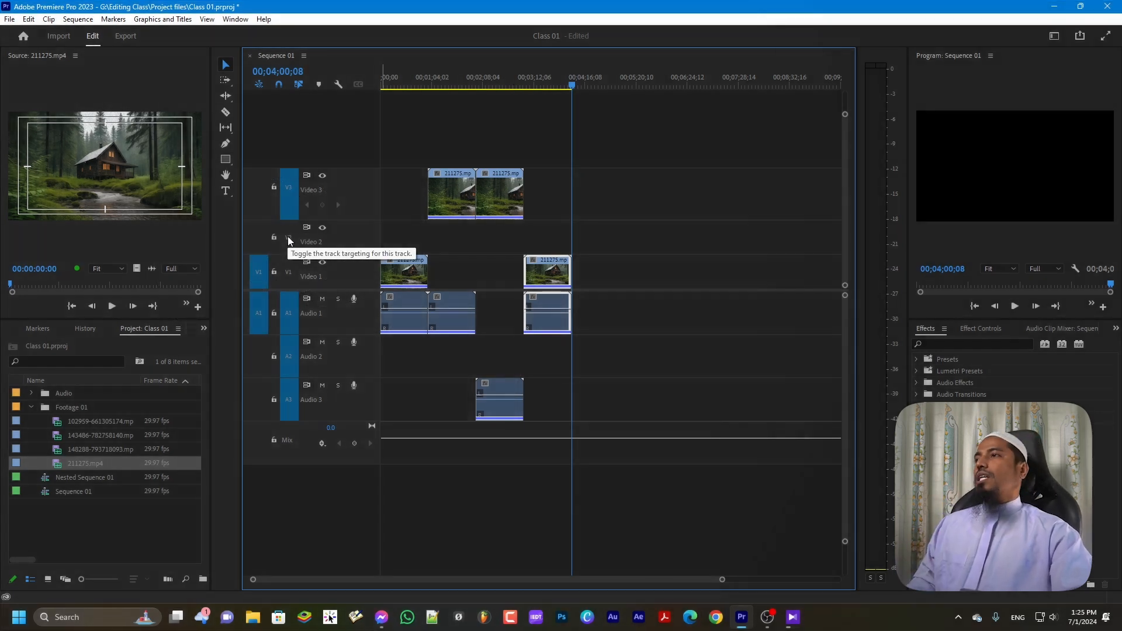
left_click(288, 240)
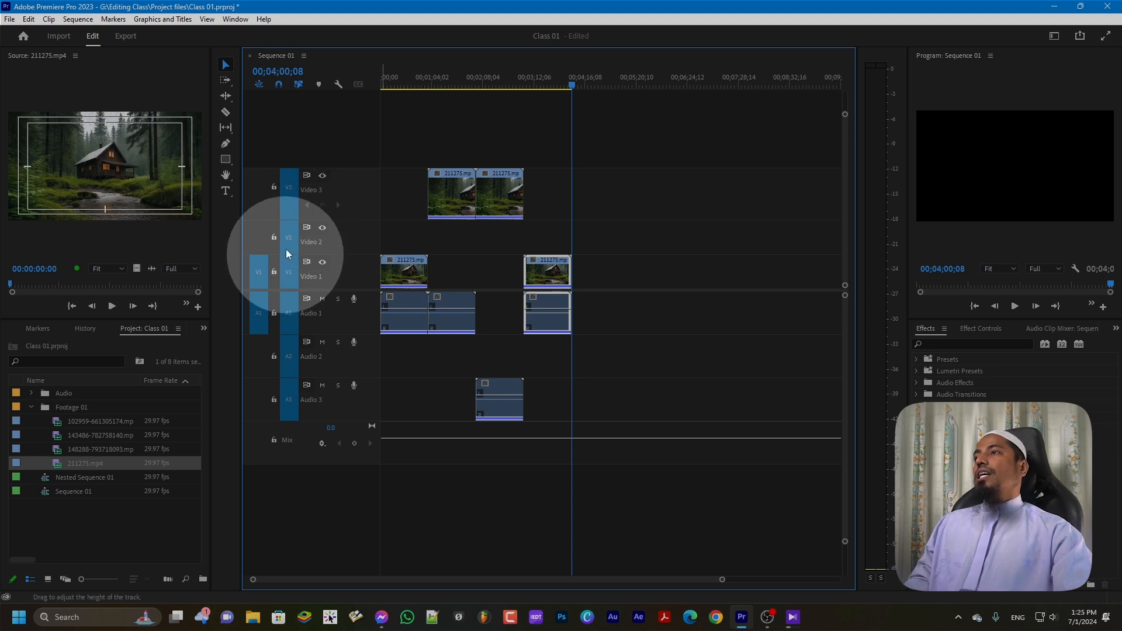
left_click(288, 274)
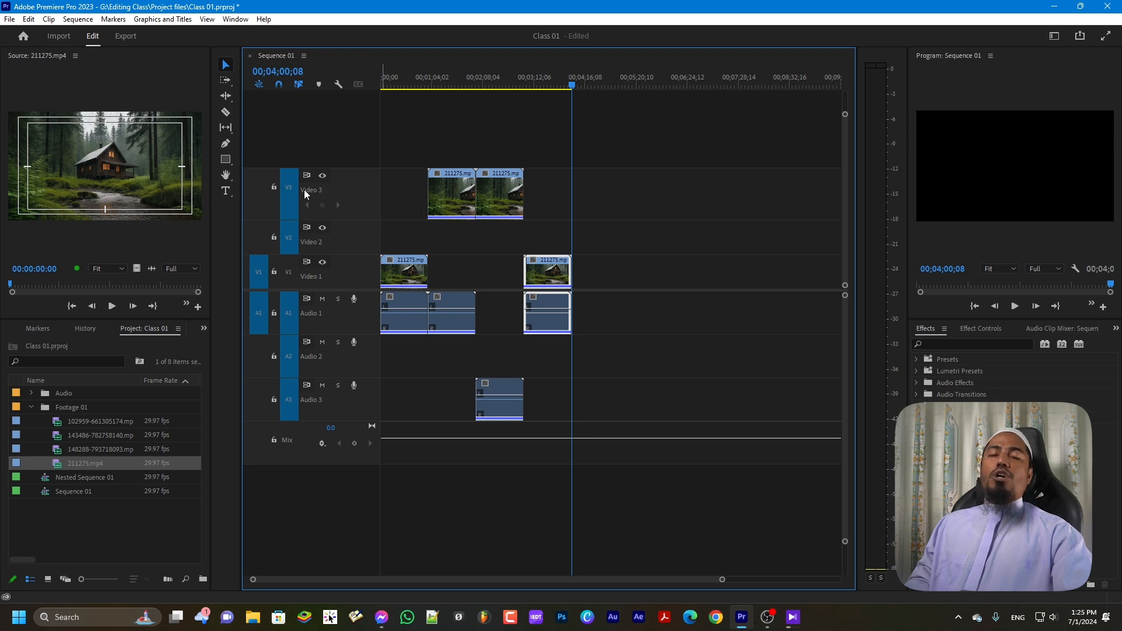
left_click(288, 272)
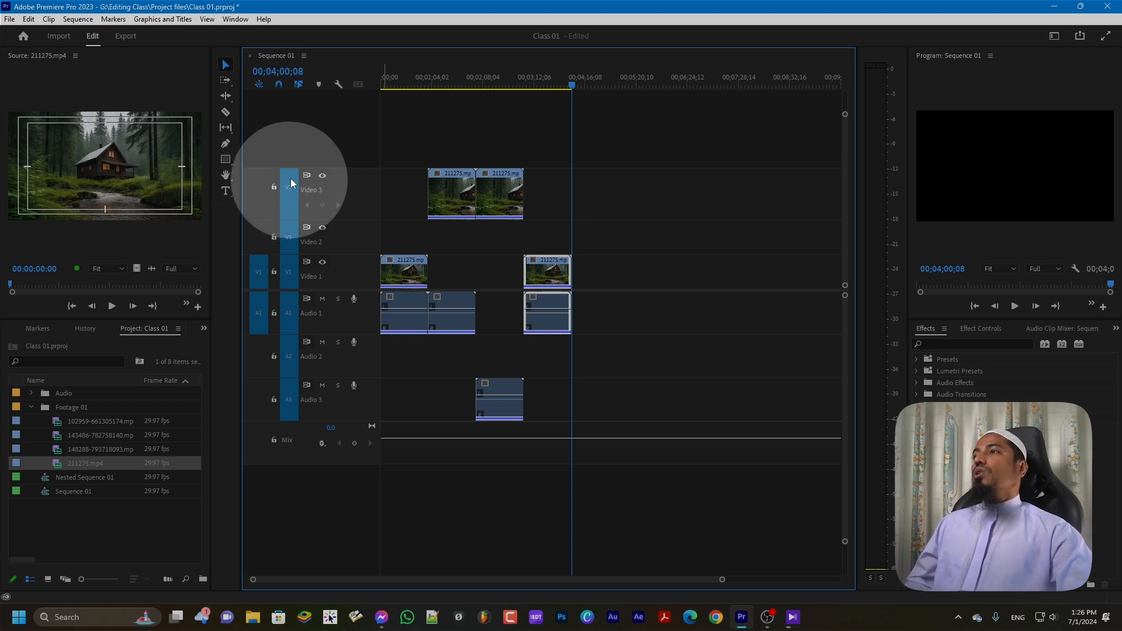
left_click(308, 177)
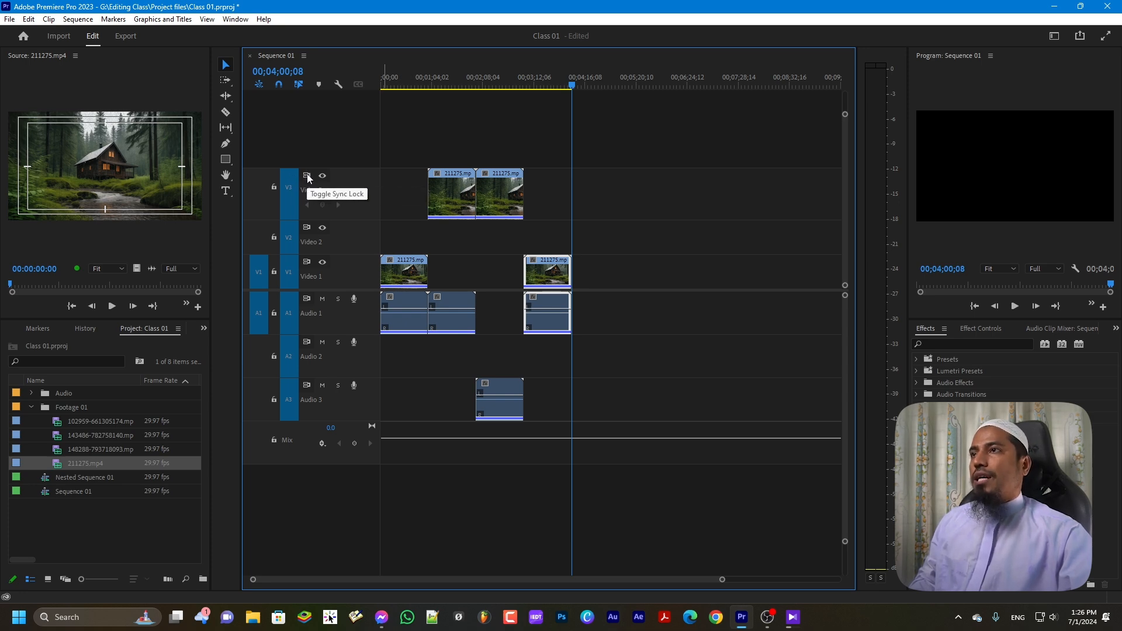
Lock the Video 3 track, then unlock it again
left_click(274, 187)
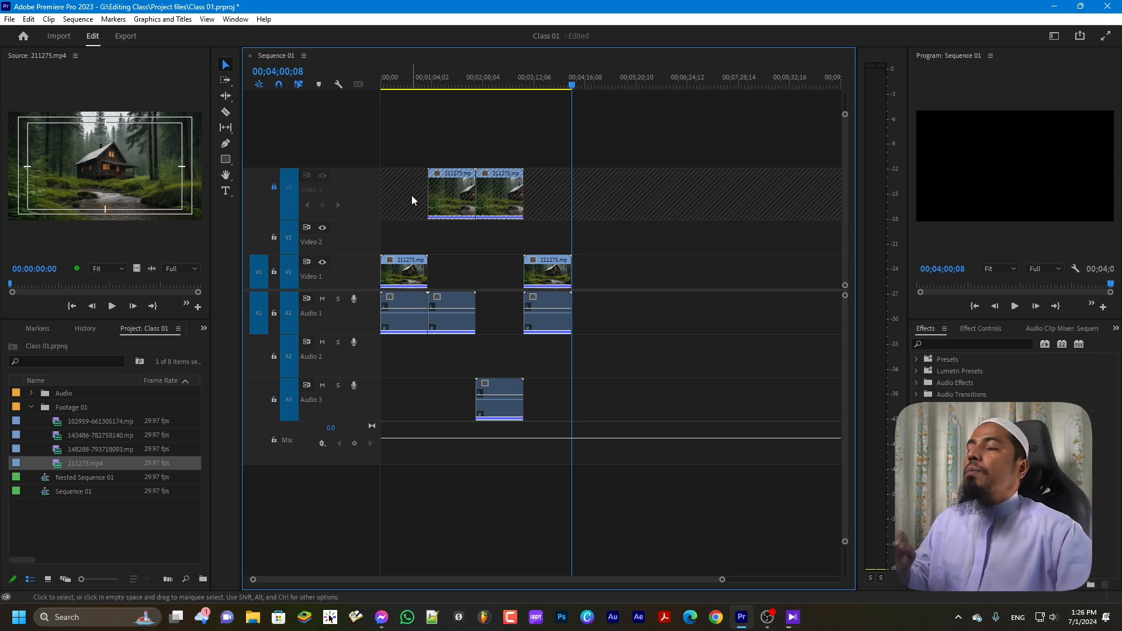
left_click(273, 187)
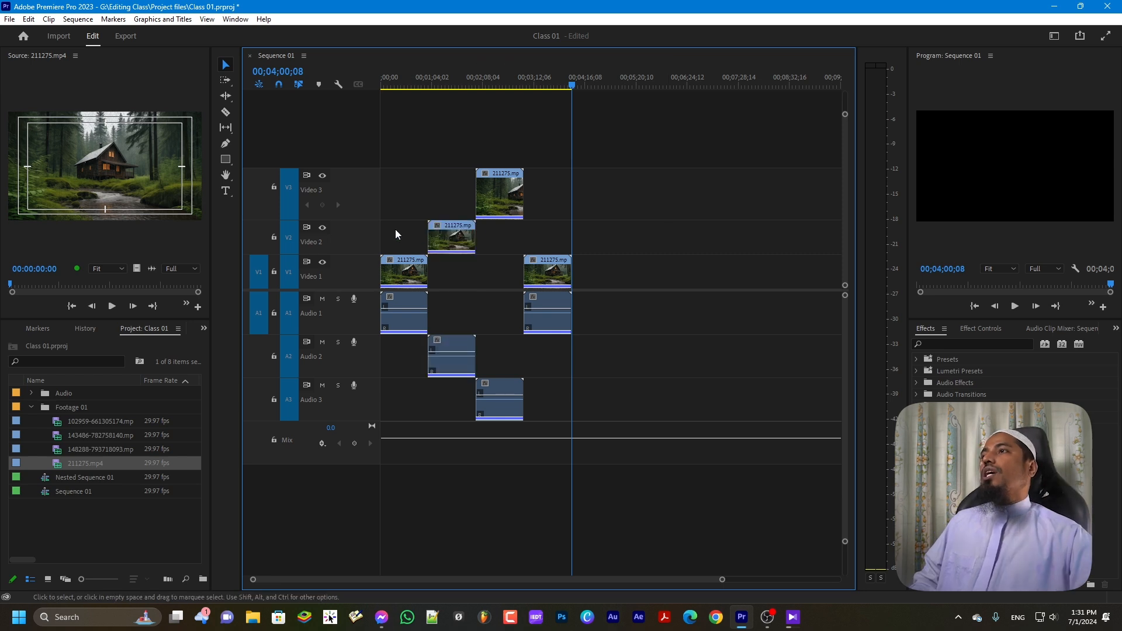
Turn off Video 2 sync lock and shift the 211275.mp4 clip on Video 2 and Audio 2 slightly later
left_click(306, 227)
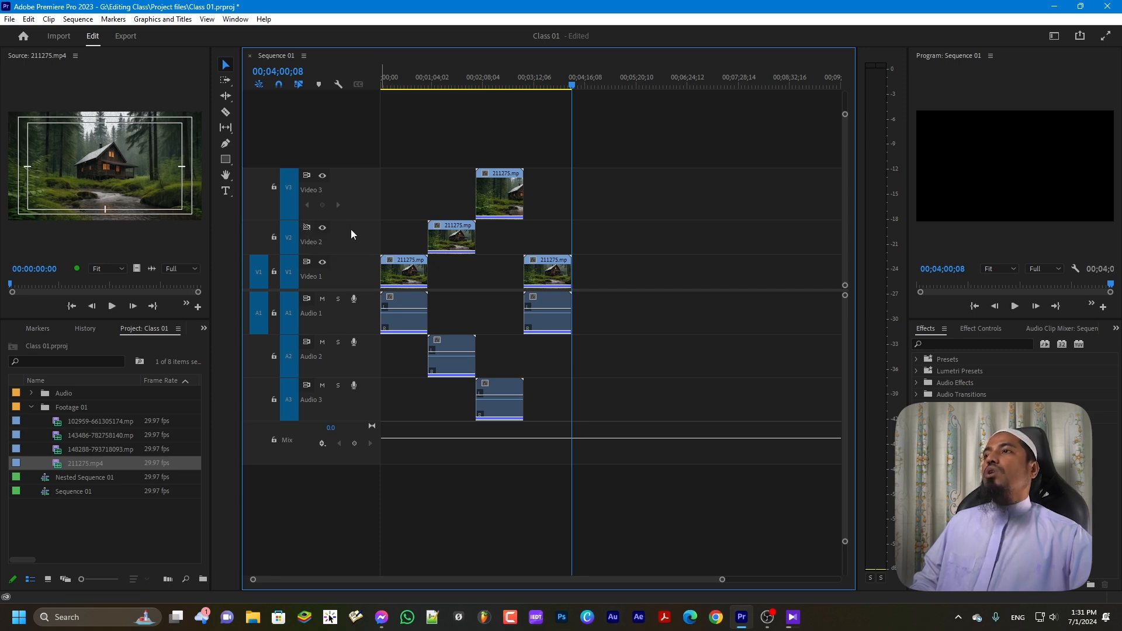
mouse_move(474, 237)
left_mouse_down()
mouse_move(450, 235)
mouse_move(475, 237)
left_mouse_up()
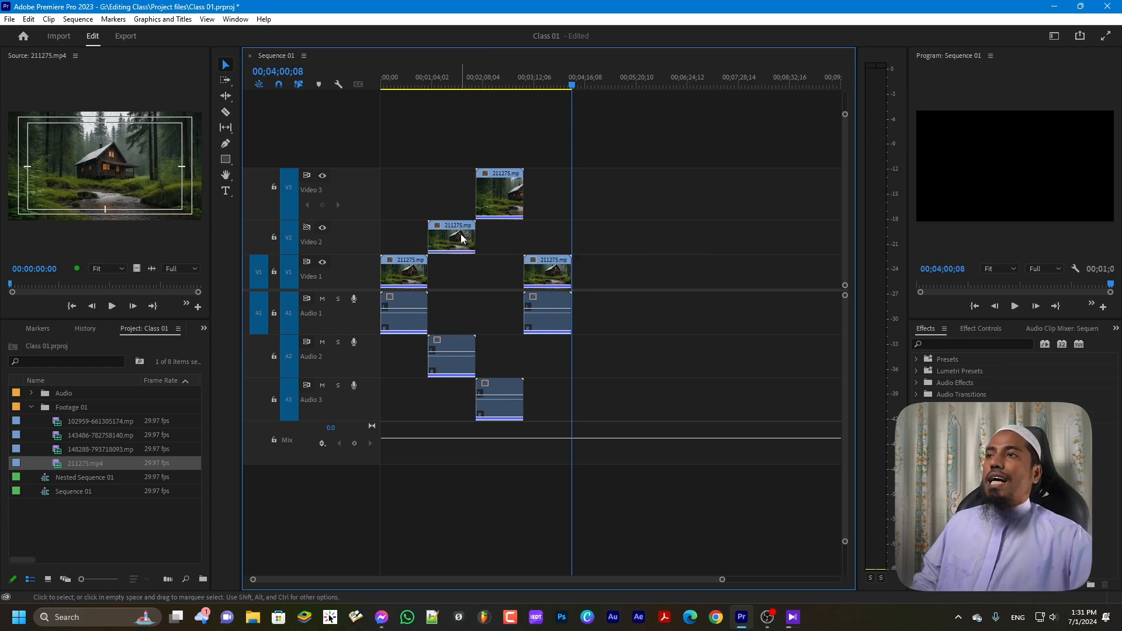
right_click(461, 237)
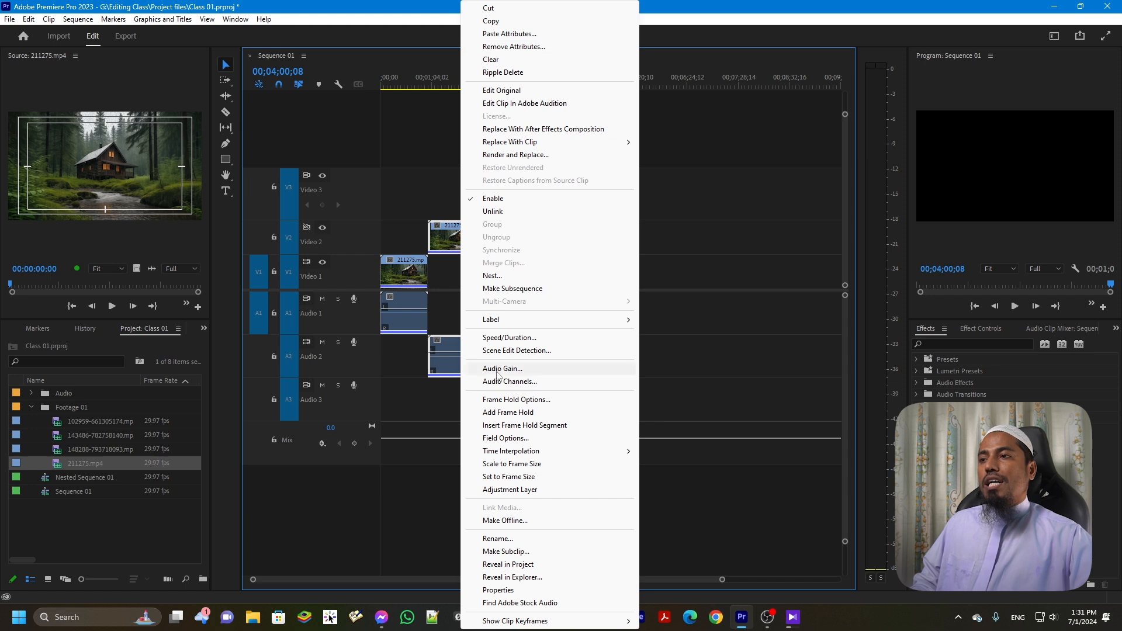
left_click(445, 241)
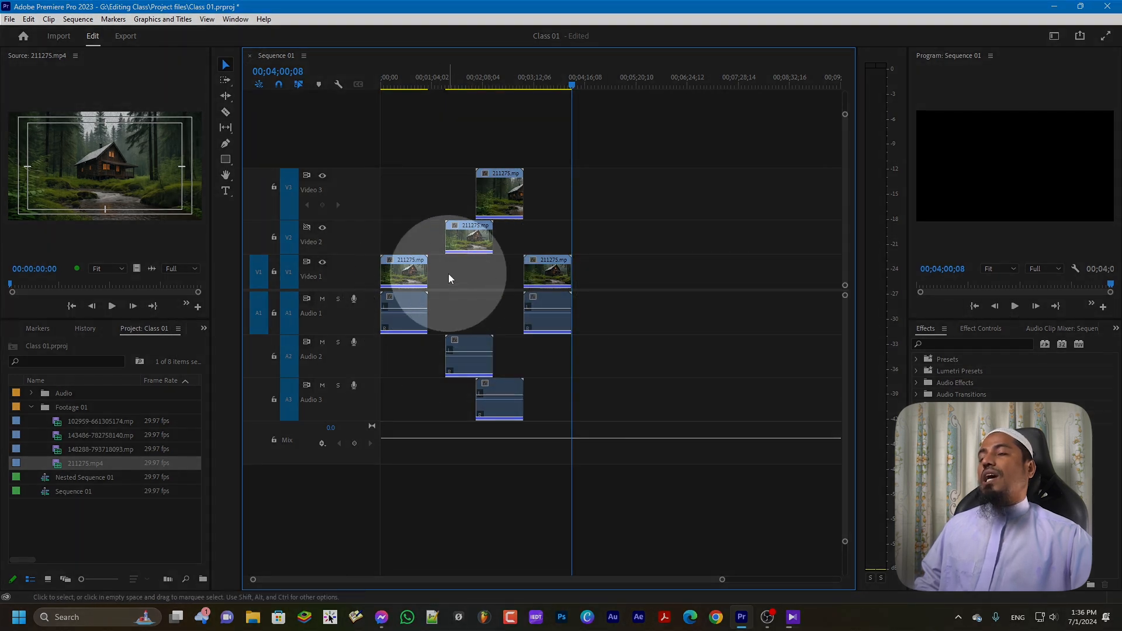
Ripple-delete the empty gap on Video 1, undo it once, then delete the gap again
left_click(454, 272)
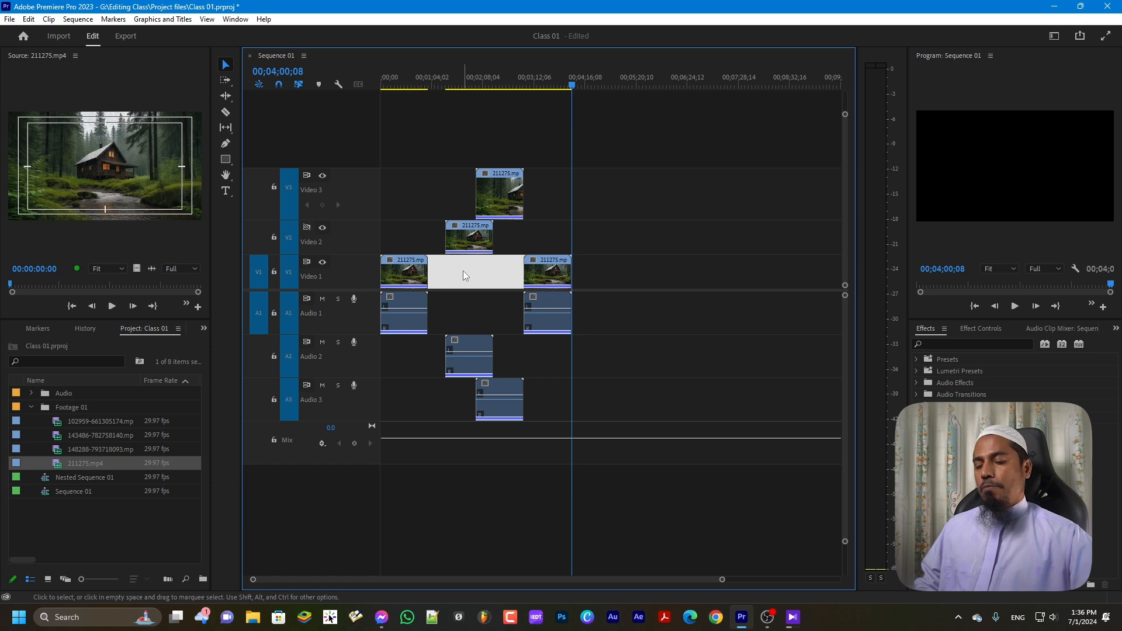
key("Delete")
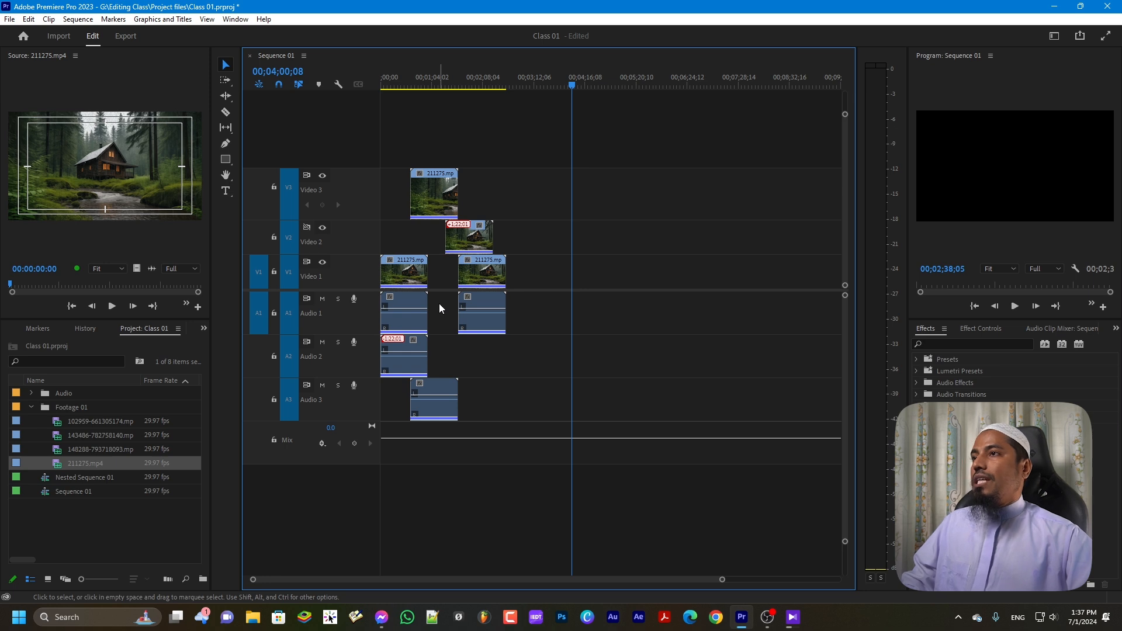
key("ctrl+z")
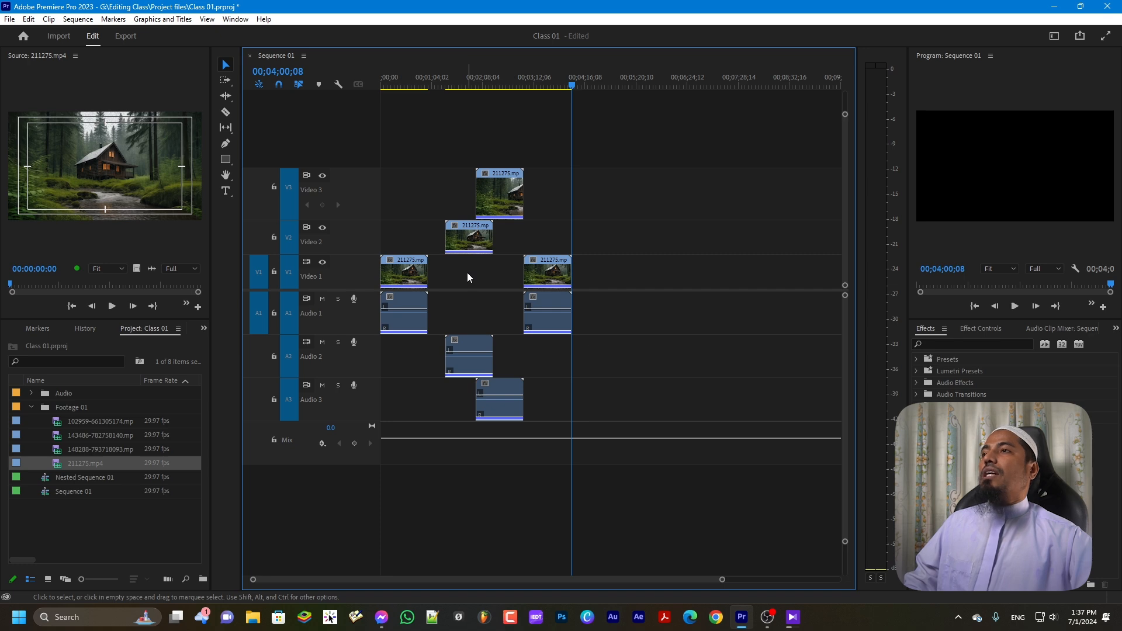
left_click(468, 273)
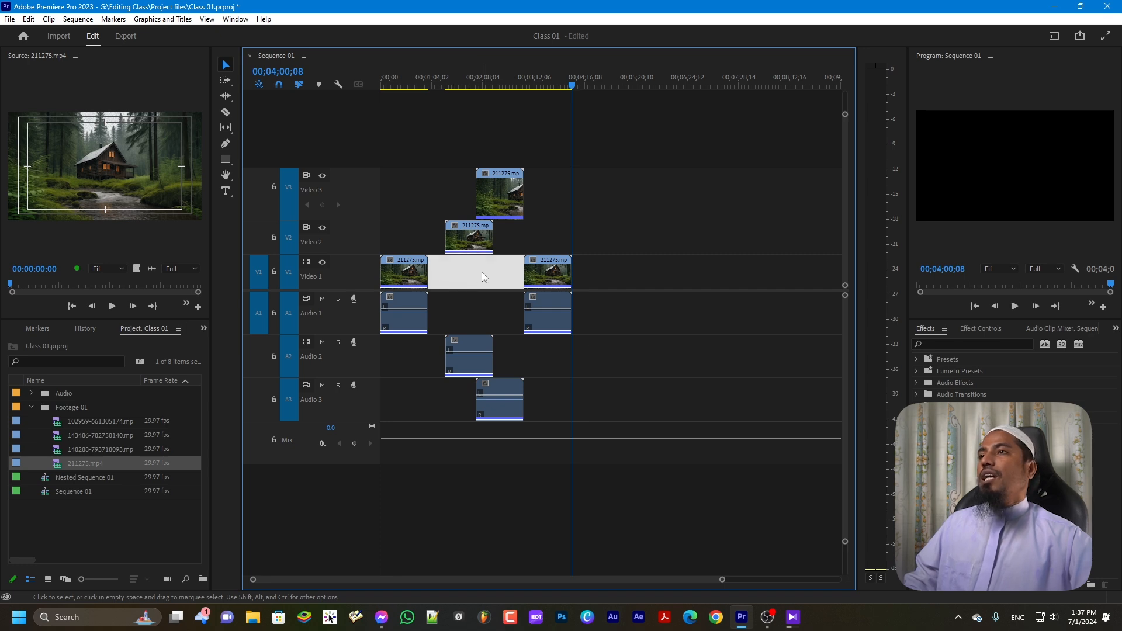
key("Delete")
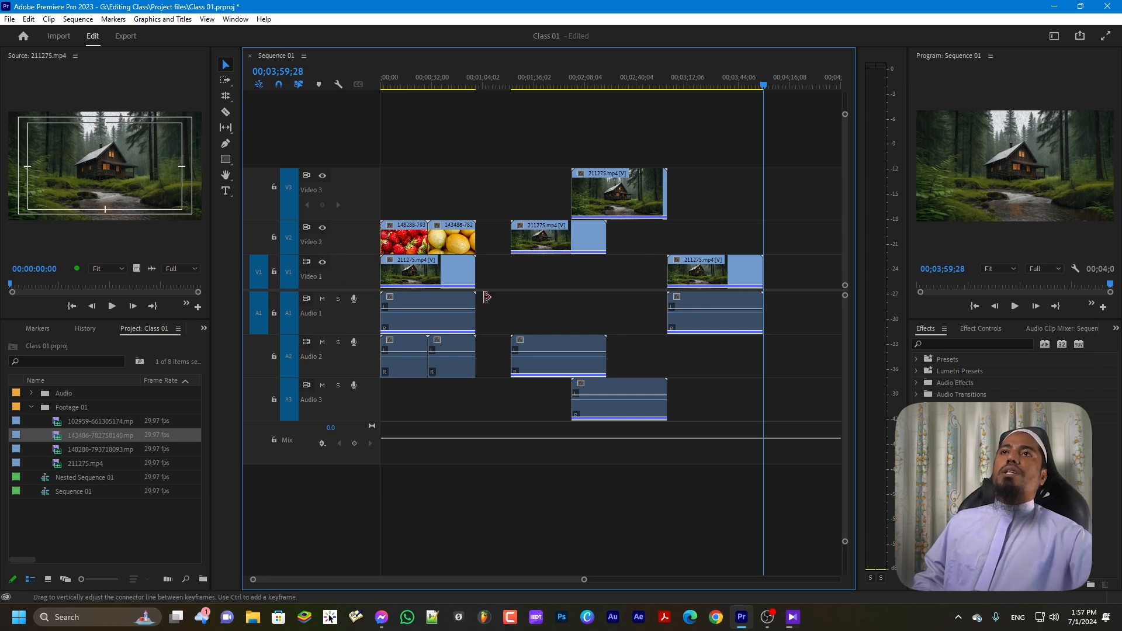
Scrub the playhead back to 00;00;09;04 on the strawberry clip
left_click(964, 214)
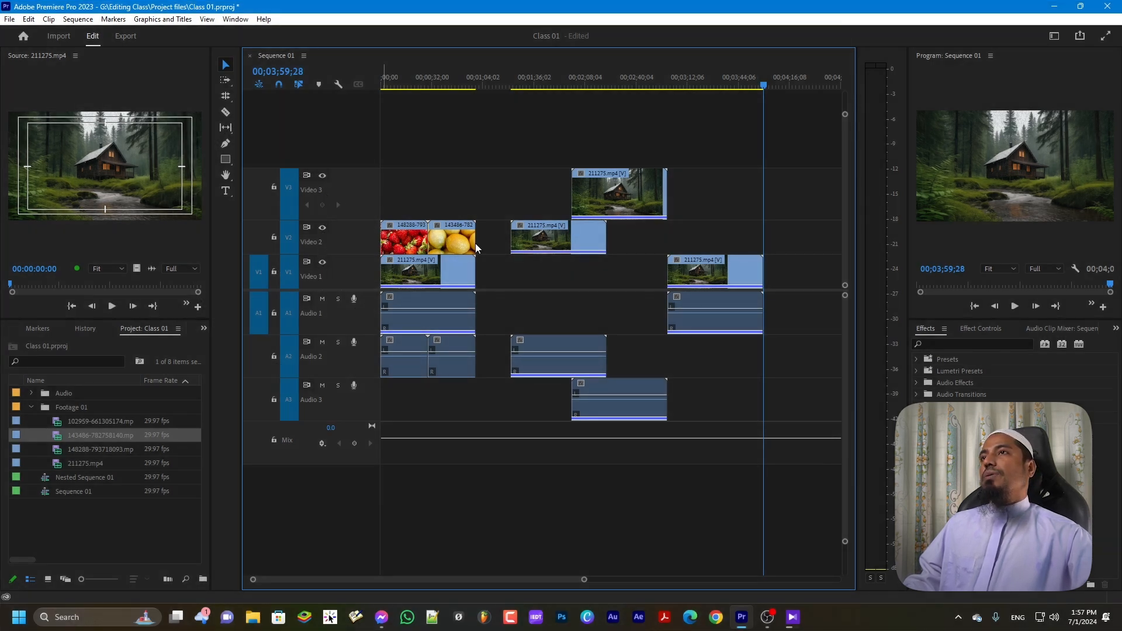
left_click_drag(763, 86, 697, 87)
left_click_drag(566, 100, 397, 114)
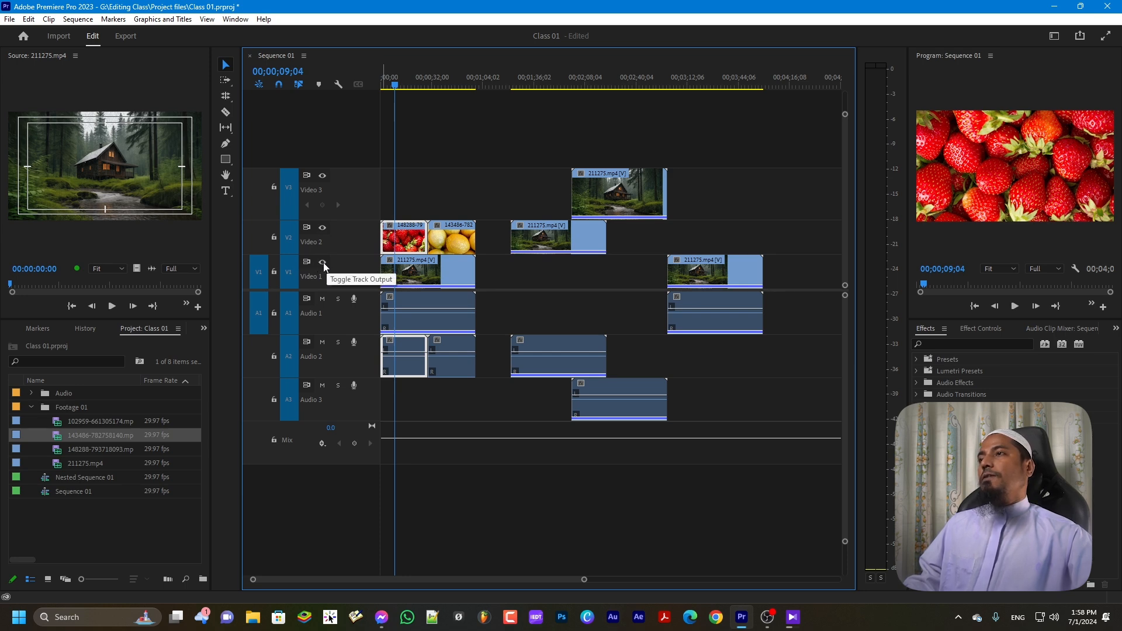
Toggle Video 1 and Video 2 track output off and on repeatedly, leaving both tracks visible
left_click(323, 264)
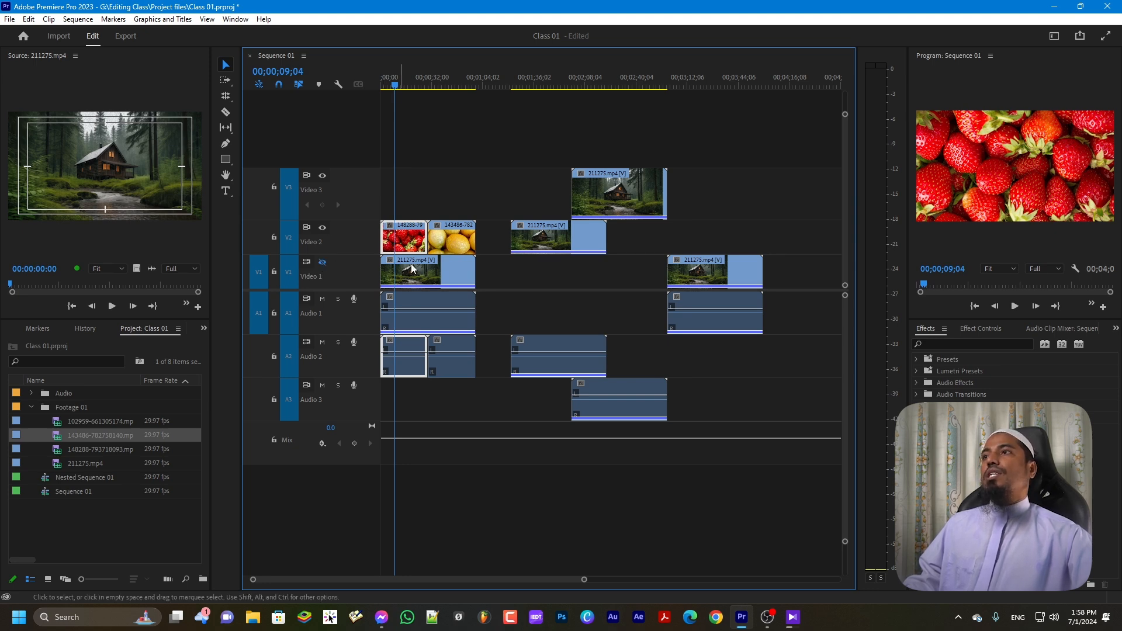
left_click(322, 228)
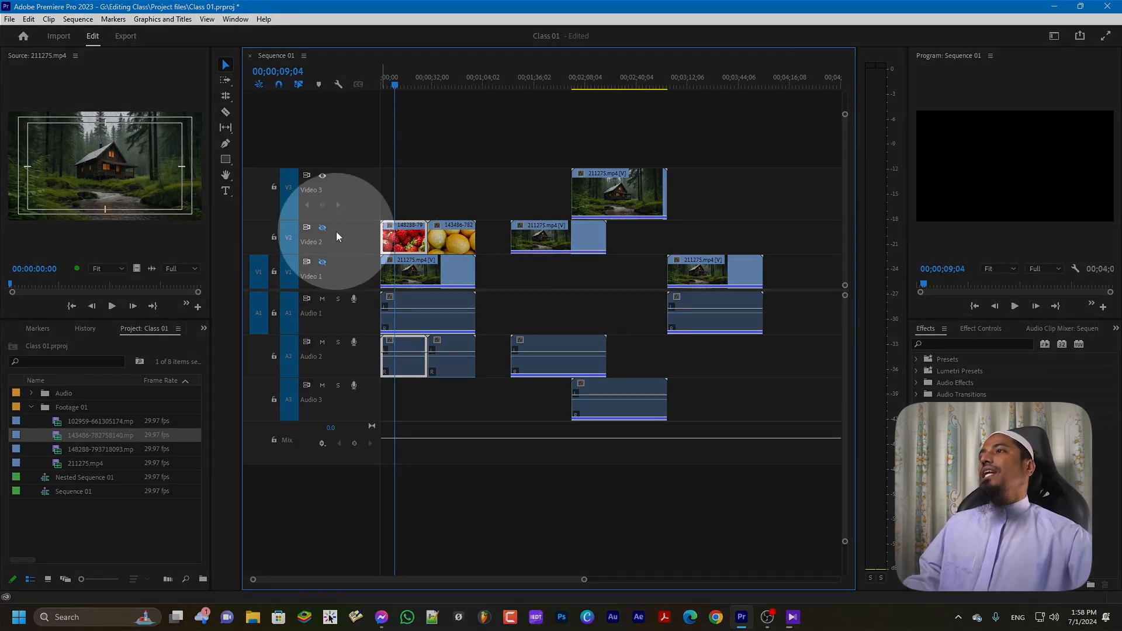
left_click(322, 262)
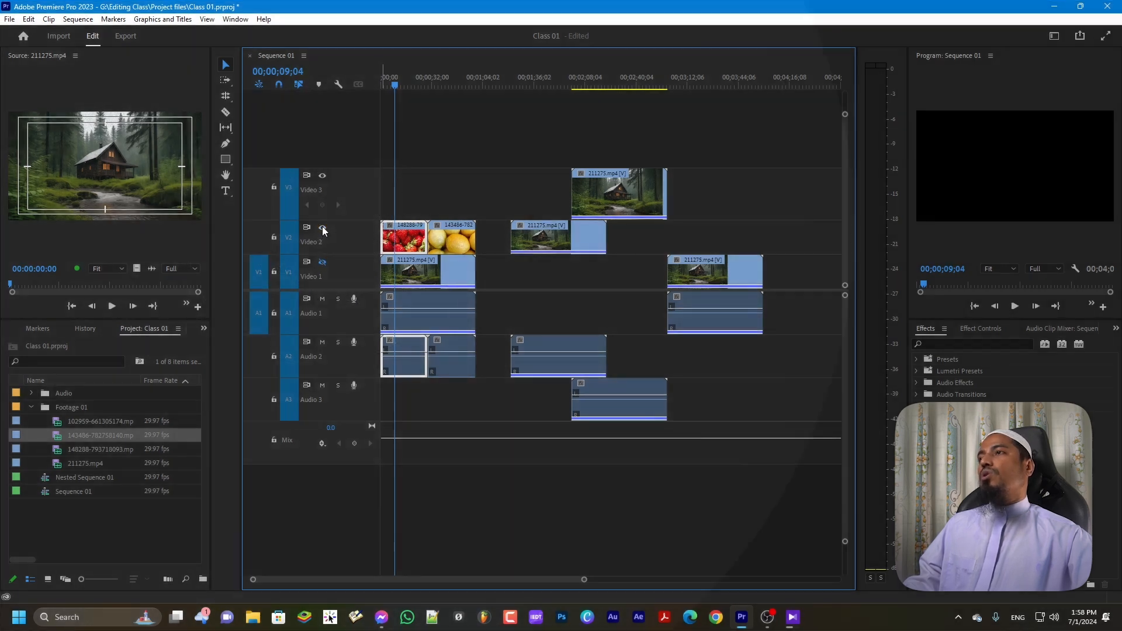
left_click(322, 228)
left_click(322, 227)
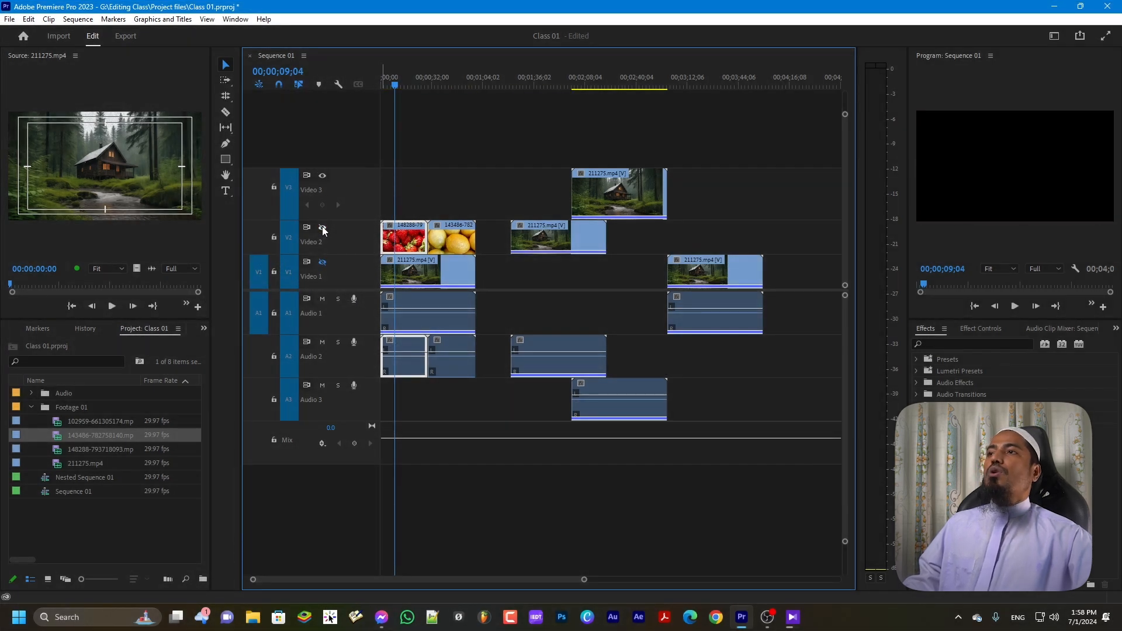
left_click(321, 261)
left_click(322, 261)
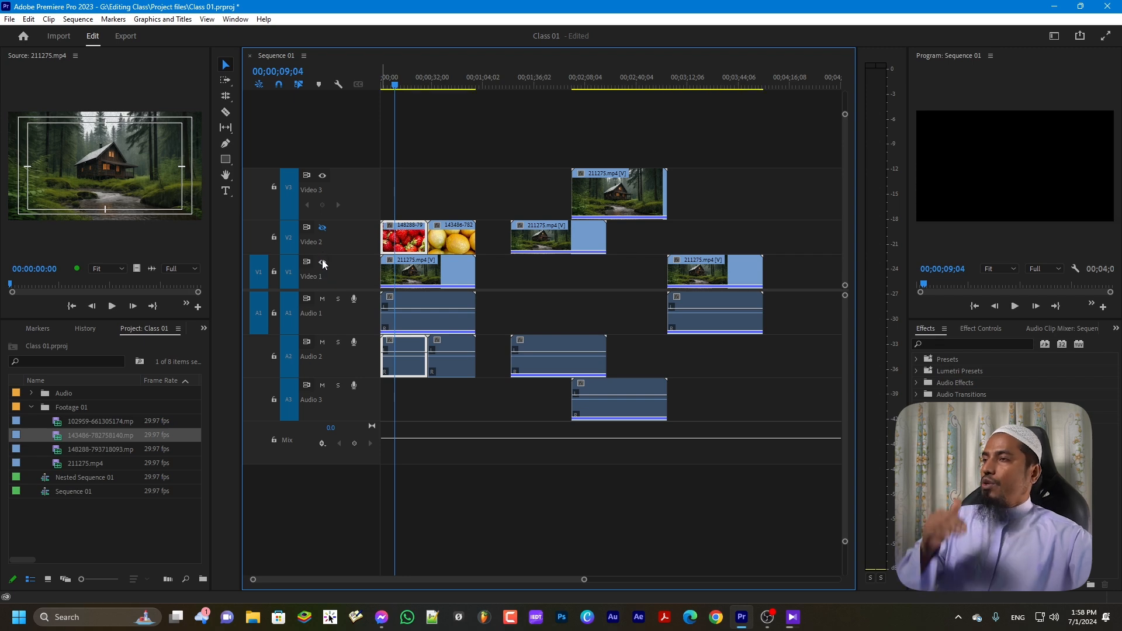
left_click(323, 227)
left_click(323, 227)
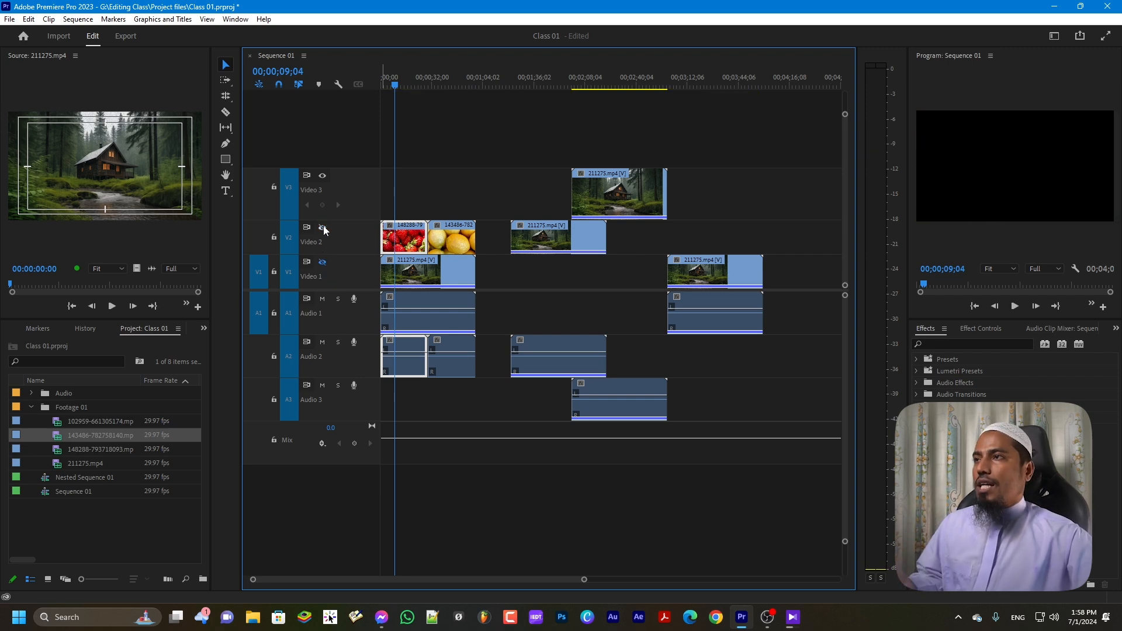
left_click(323, 262)
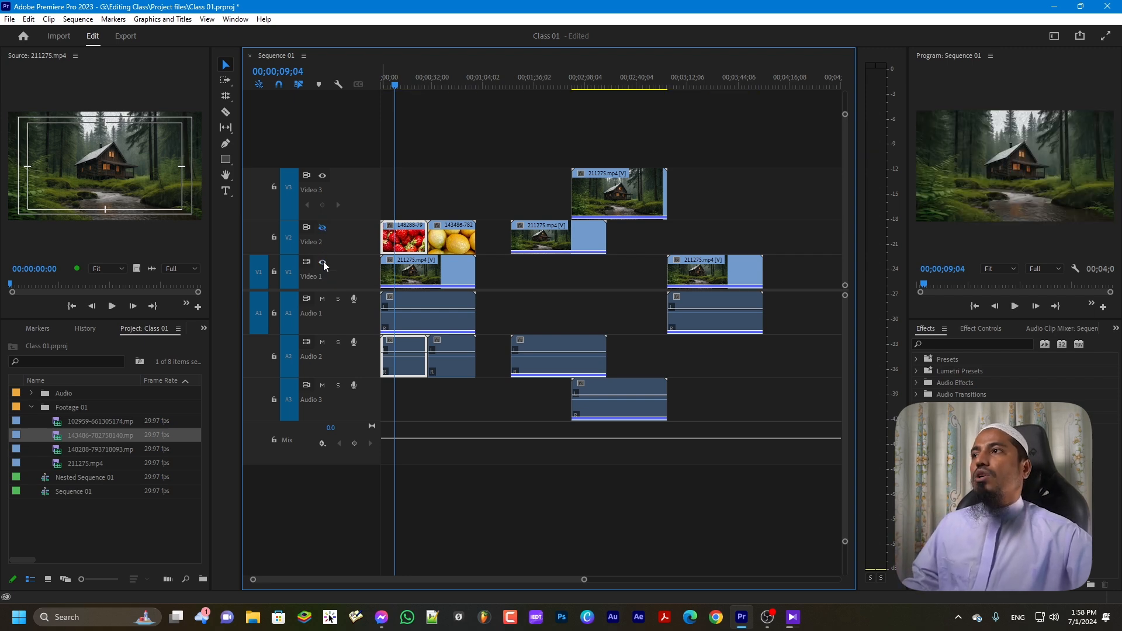
left_click(322, 227)
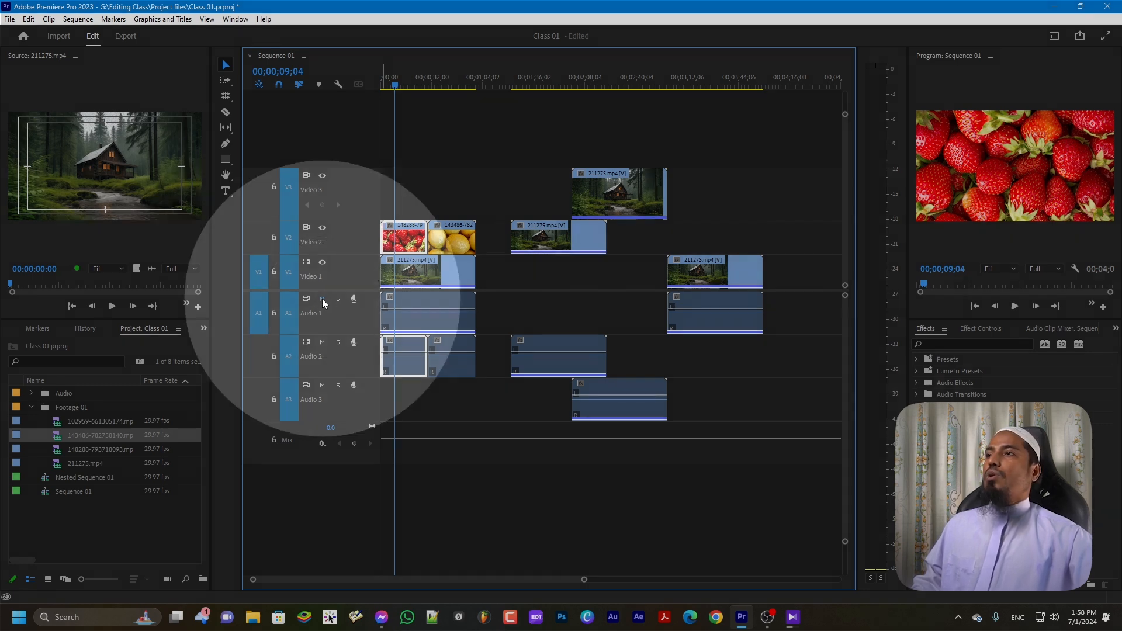
left_click(321, 299)
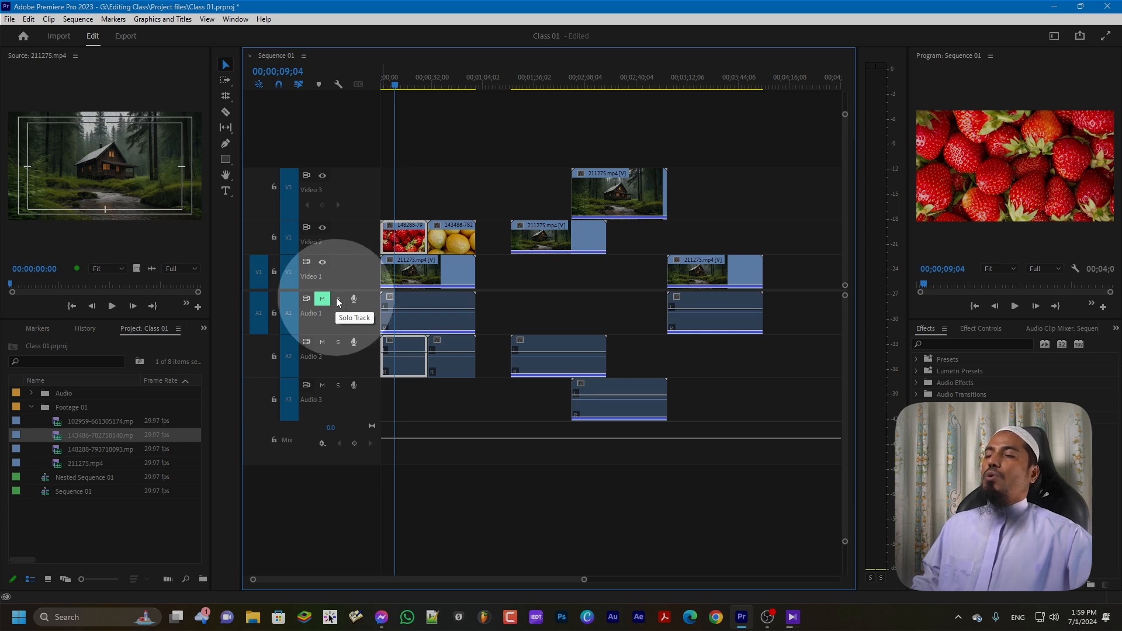
left_click(338, 300)
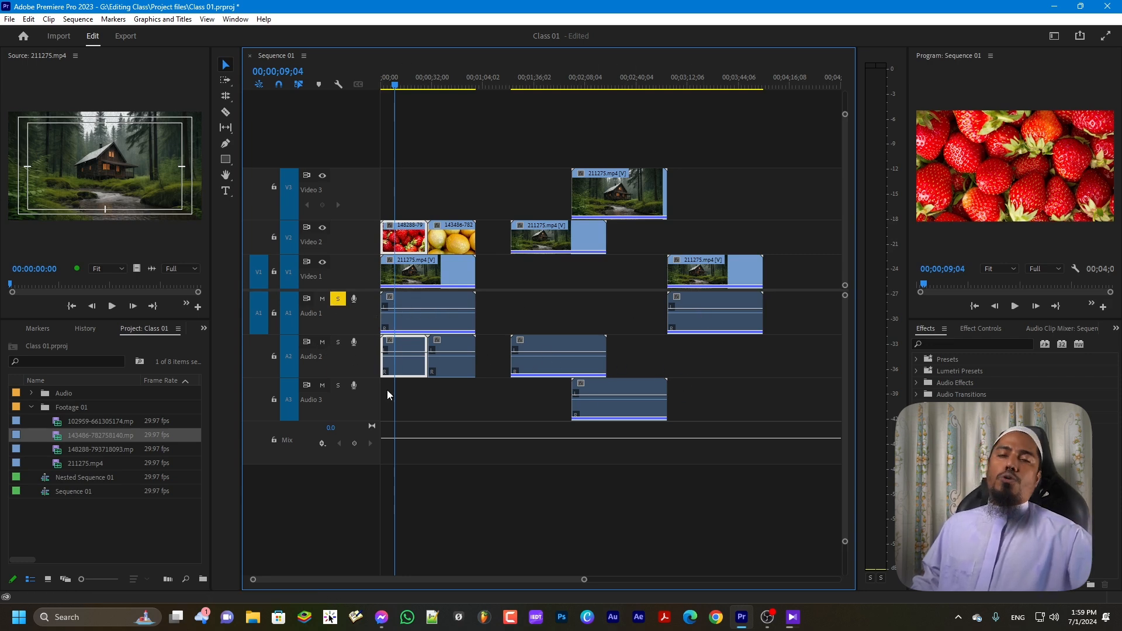
left_click(385, 361)
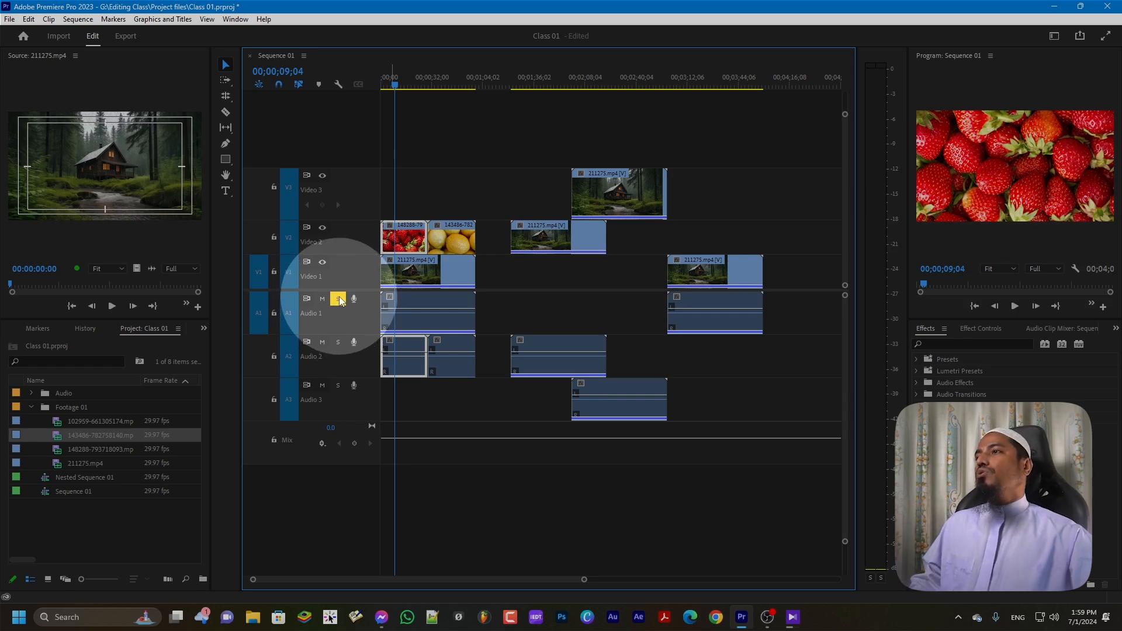
left_click(322, 386)
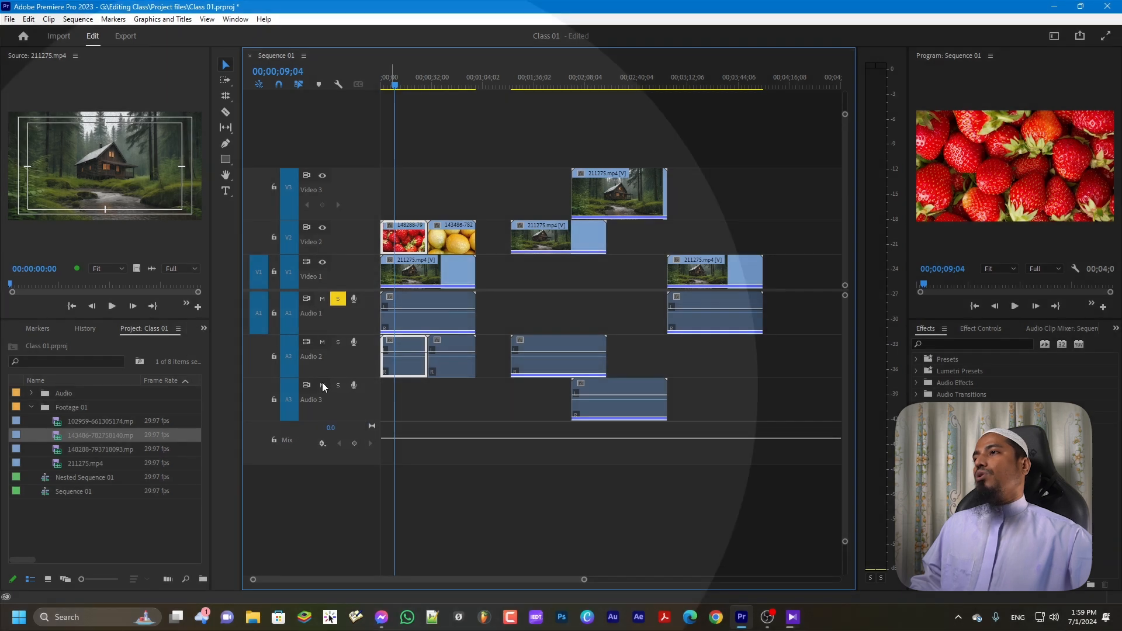
left_click(322, 343)
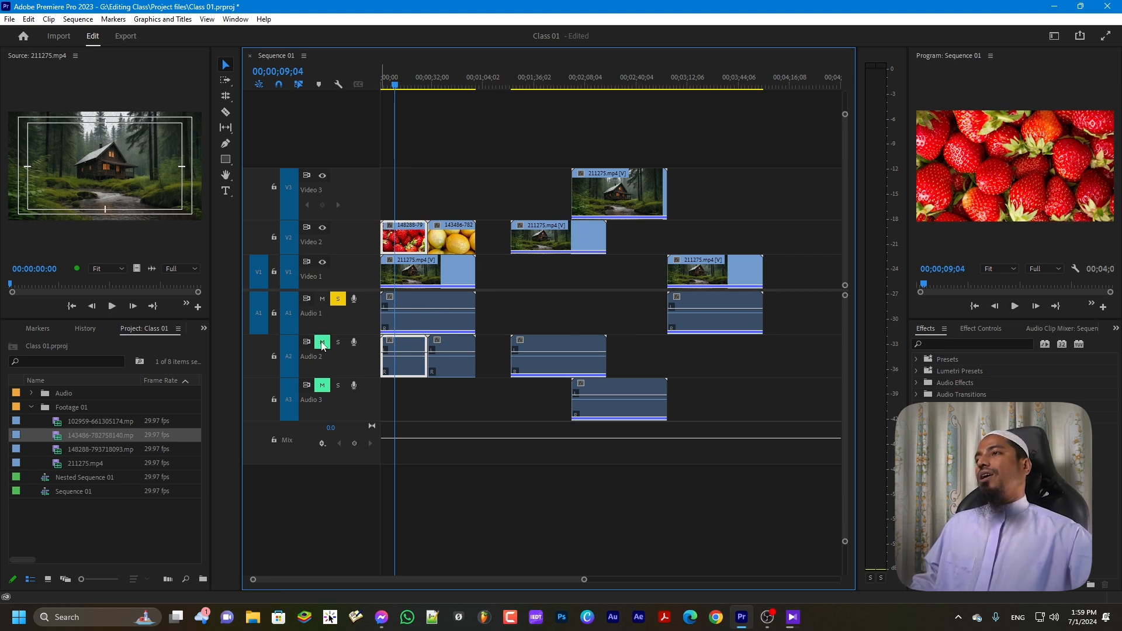
left_click(322, 343)
left_click(322, 386)
left_click(339, 300)
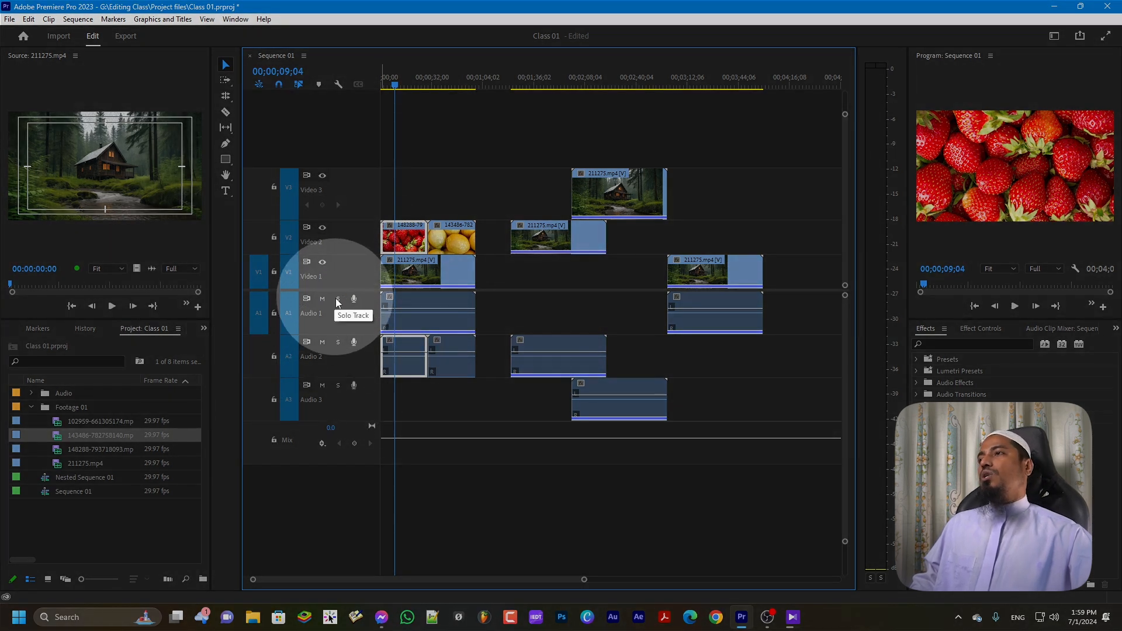
left_click(337, 343)
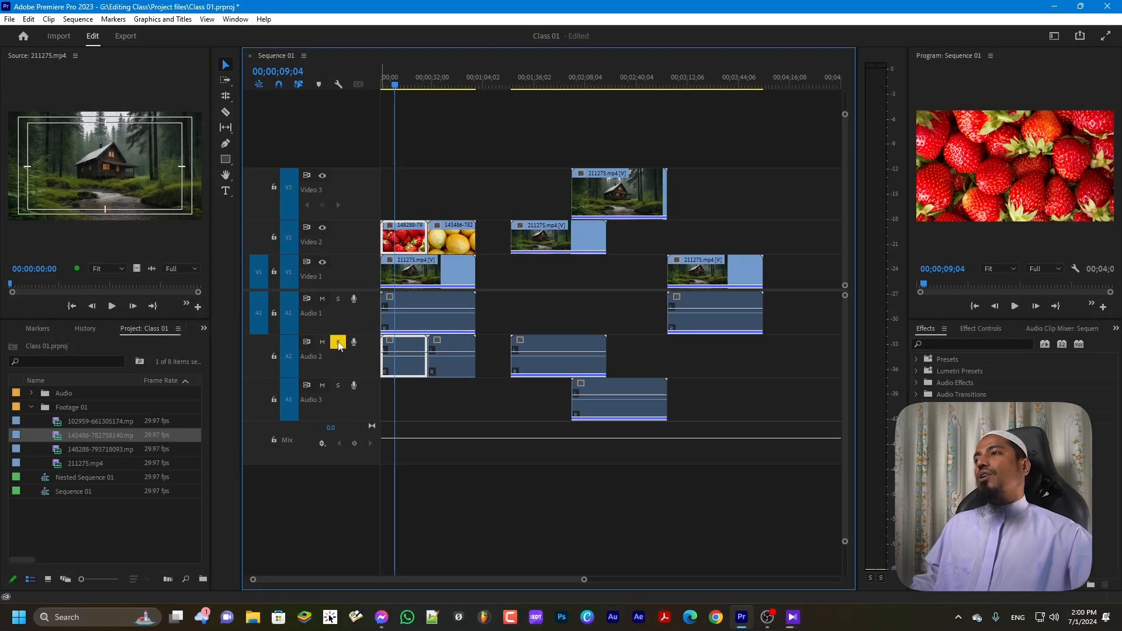
left_click(338, 299)
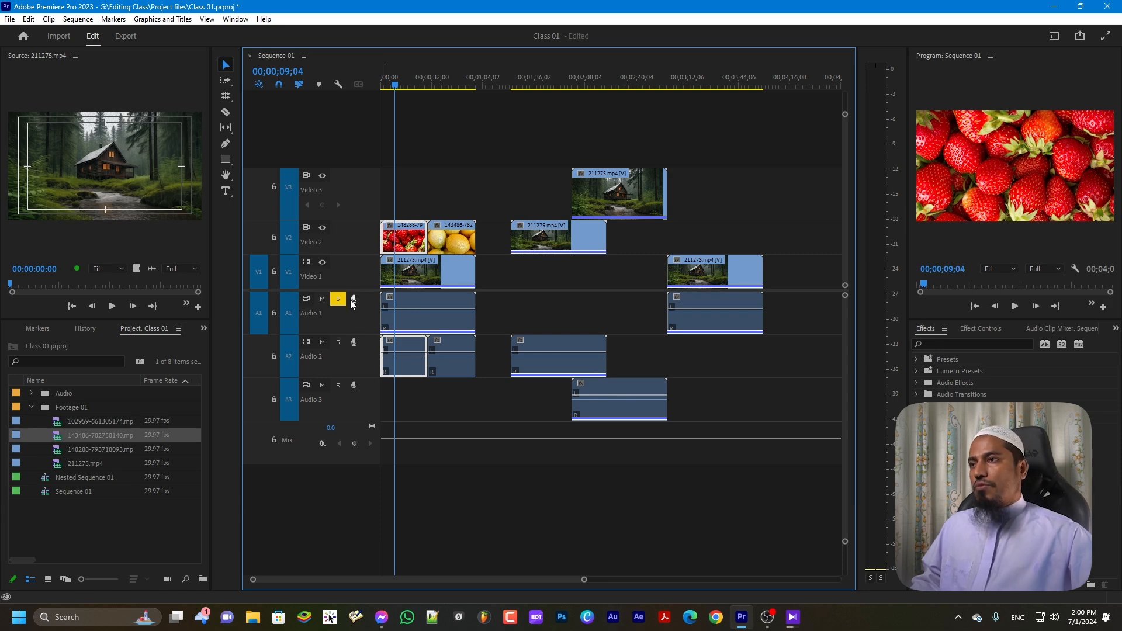
left_click(339, 300)
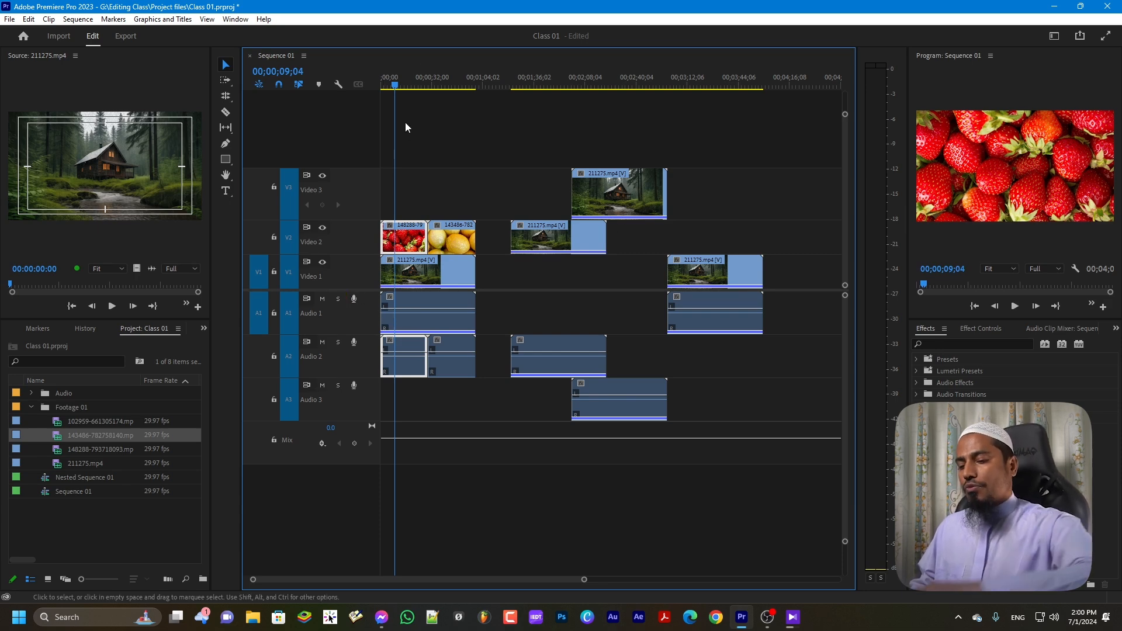
Record a voice-over onto Audio 1 near 00;00;32, creating Audio 1_7.wav
left_click_drag(394, 84, 415, 93)
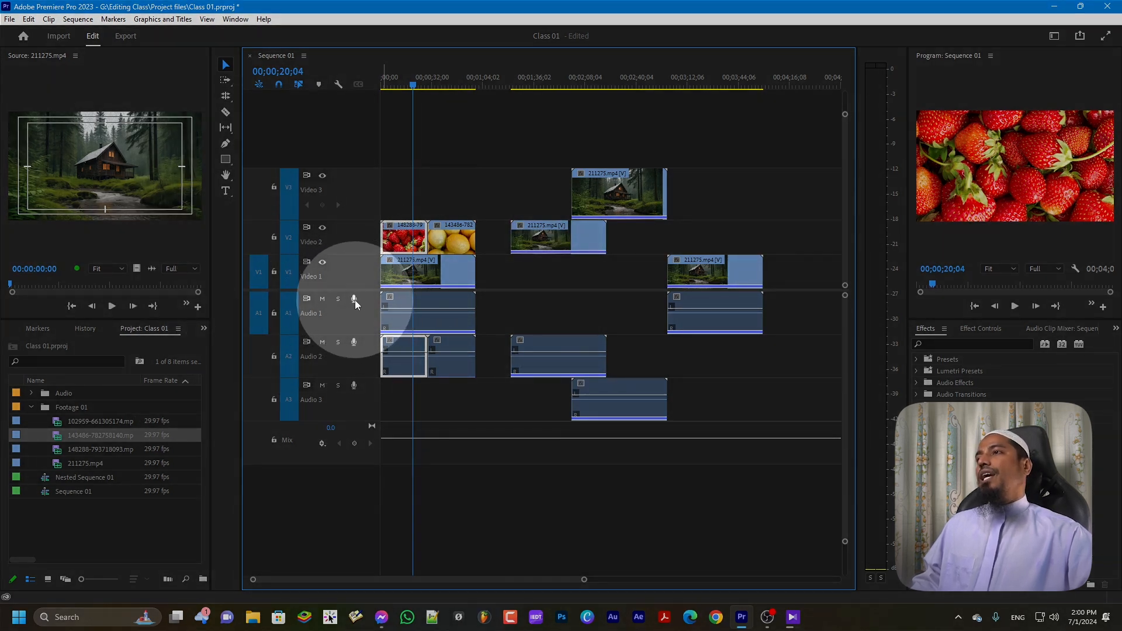
left_click(354, 300)
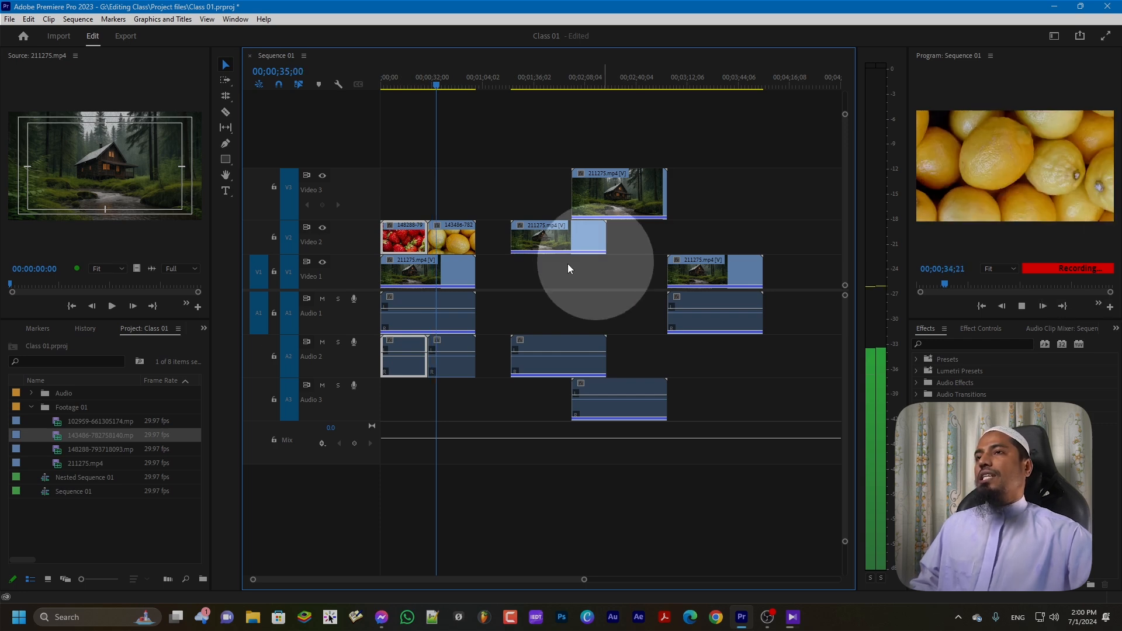
key("space")
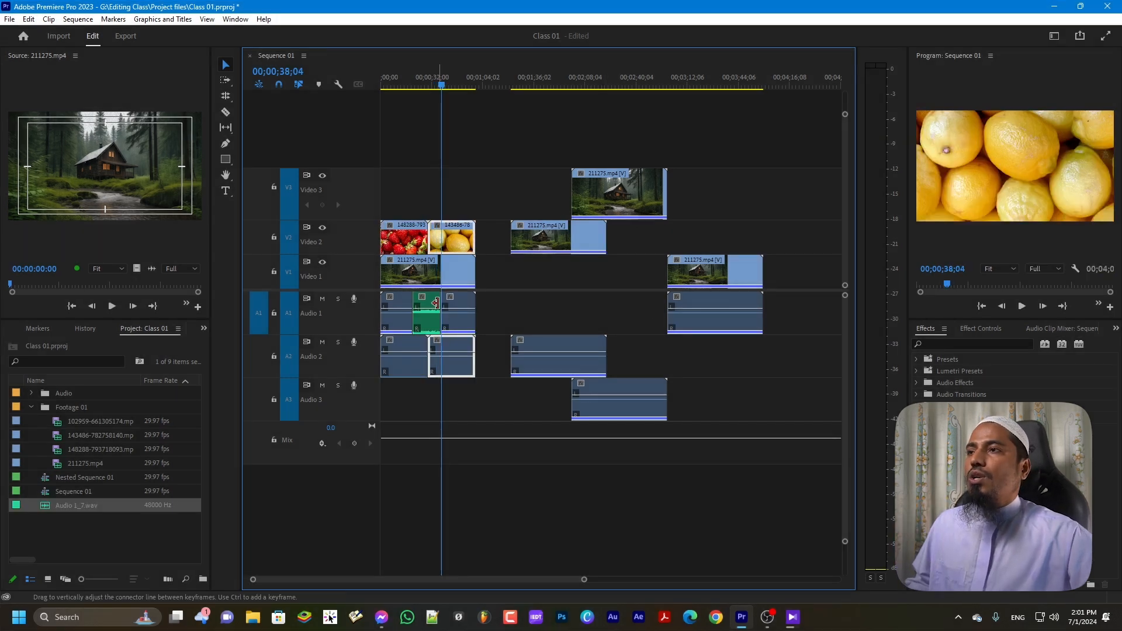
key("ctrl")
key("ctrl")
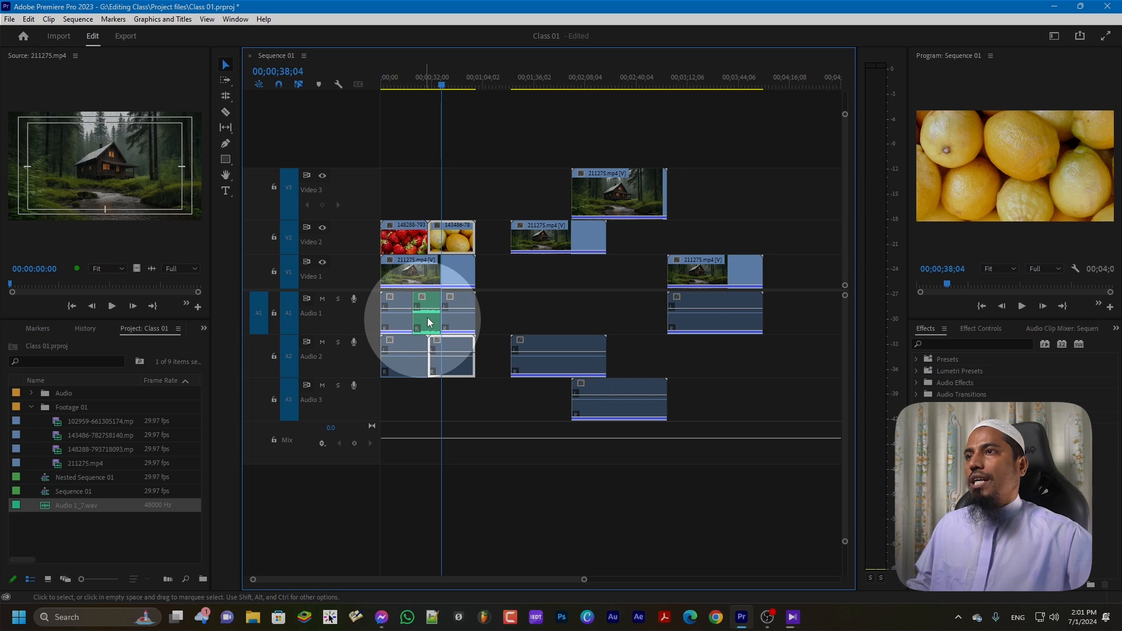
Zoom the timeline in on the playhead with =, then back out one step with -
key("=")
key("=")
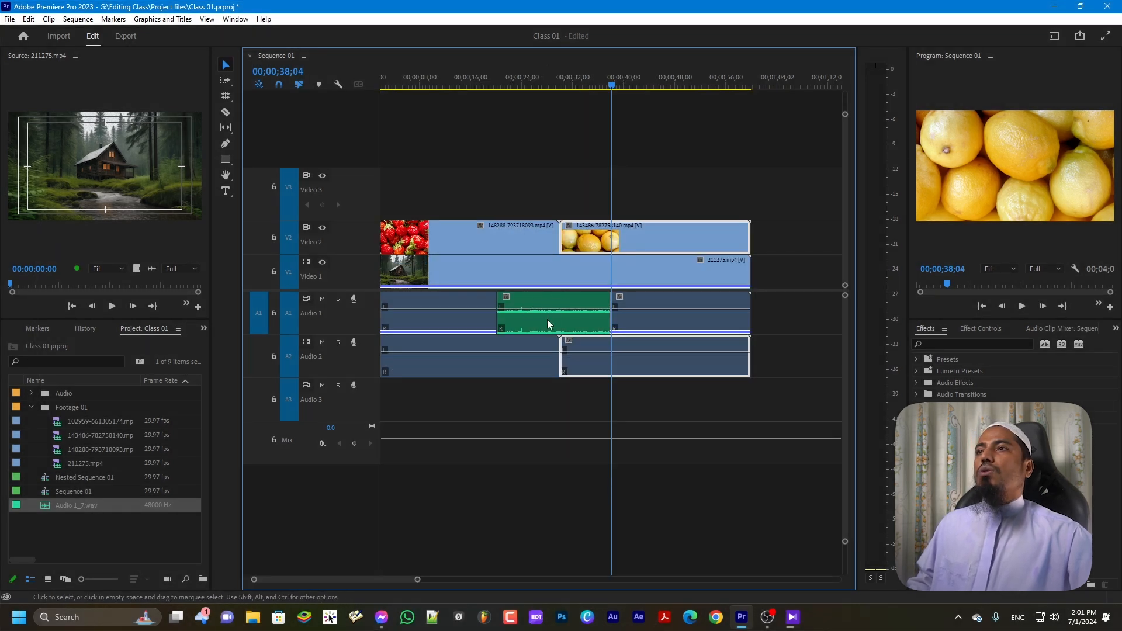
key("minus")
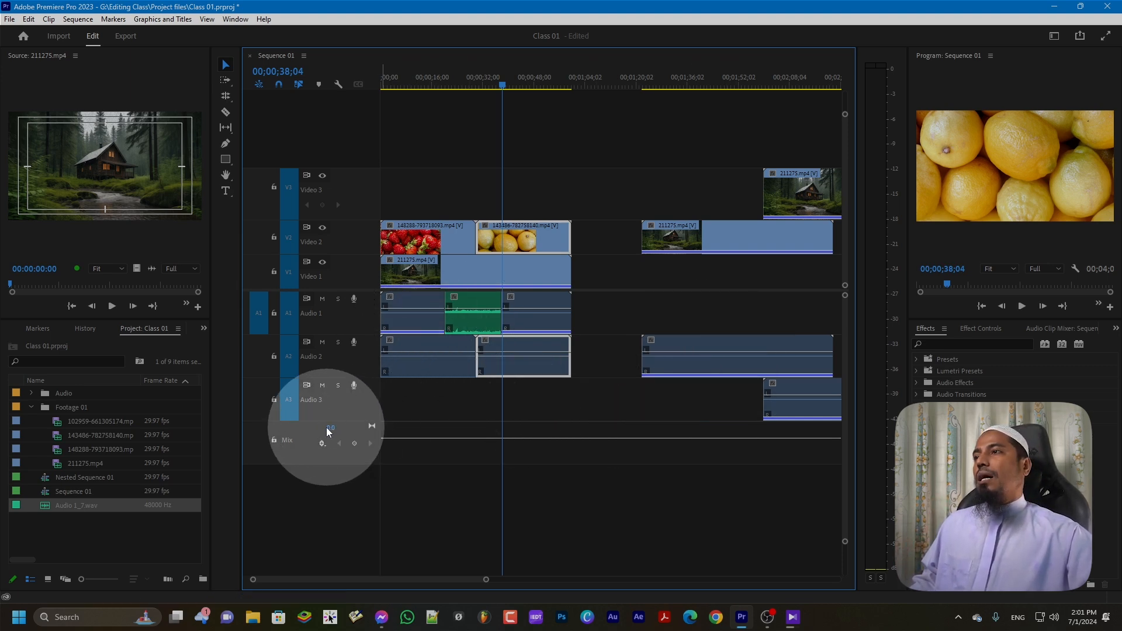
Scrub the Mix track volume down from 4.7 to -28.2 dB
left_click_drag(331, 431, 373, 428)
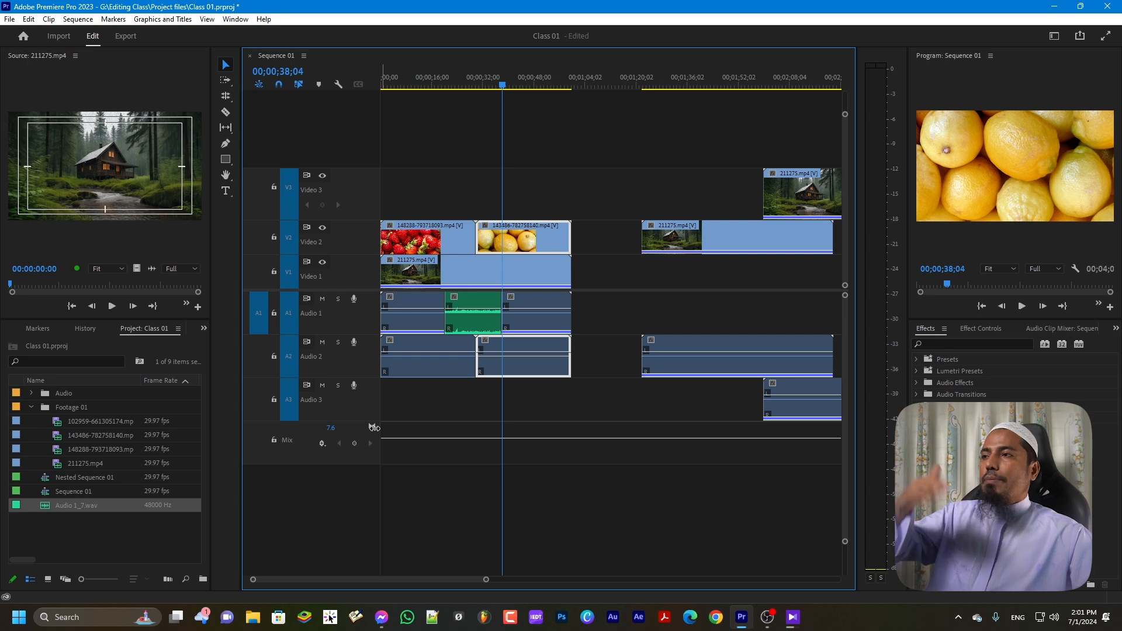
left_click_drag(360, 431, 232, 423)
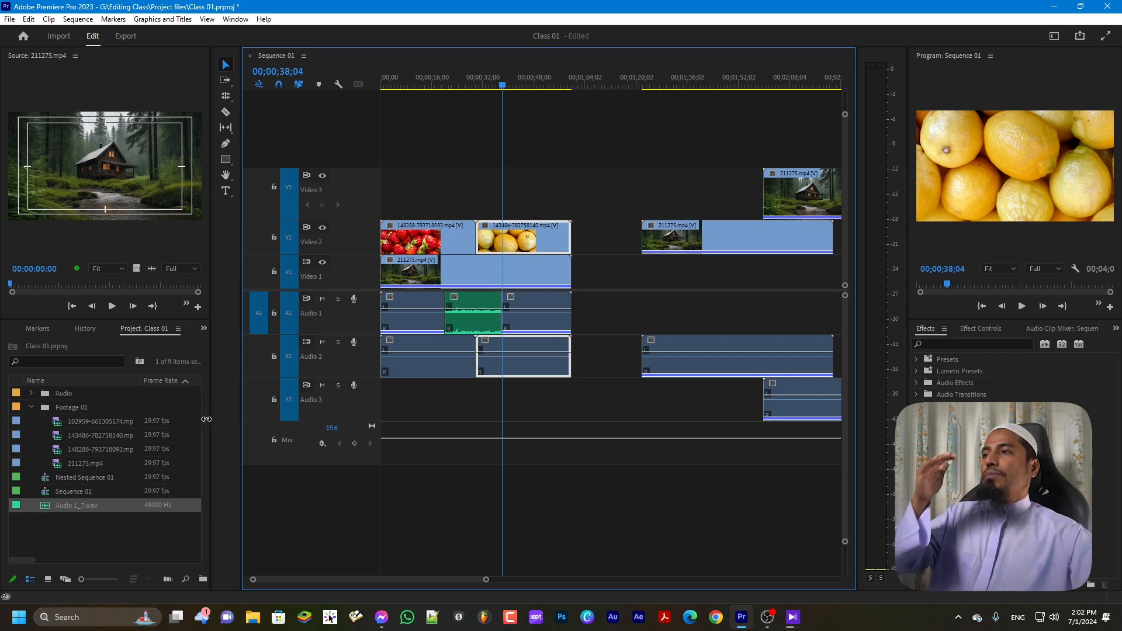
left_click_drag(208, 419, 340, 432)
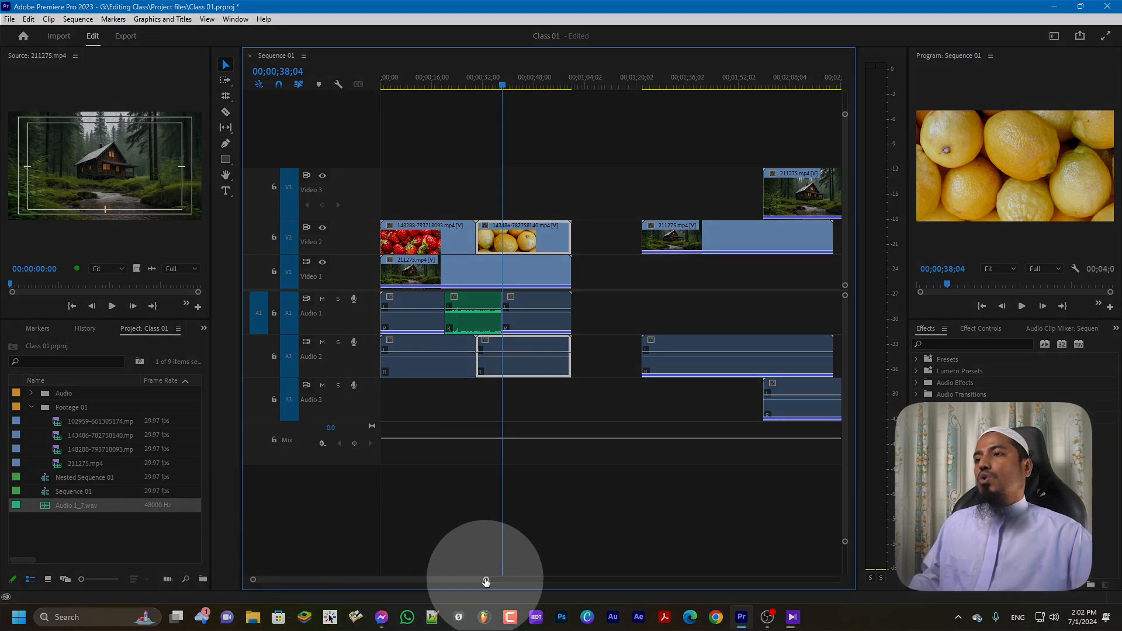
Drag the scrollbar zoom handles until every Sequence 01 clip fits in the timeline view
left_click_drag(486, 582, 719, 577)
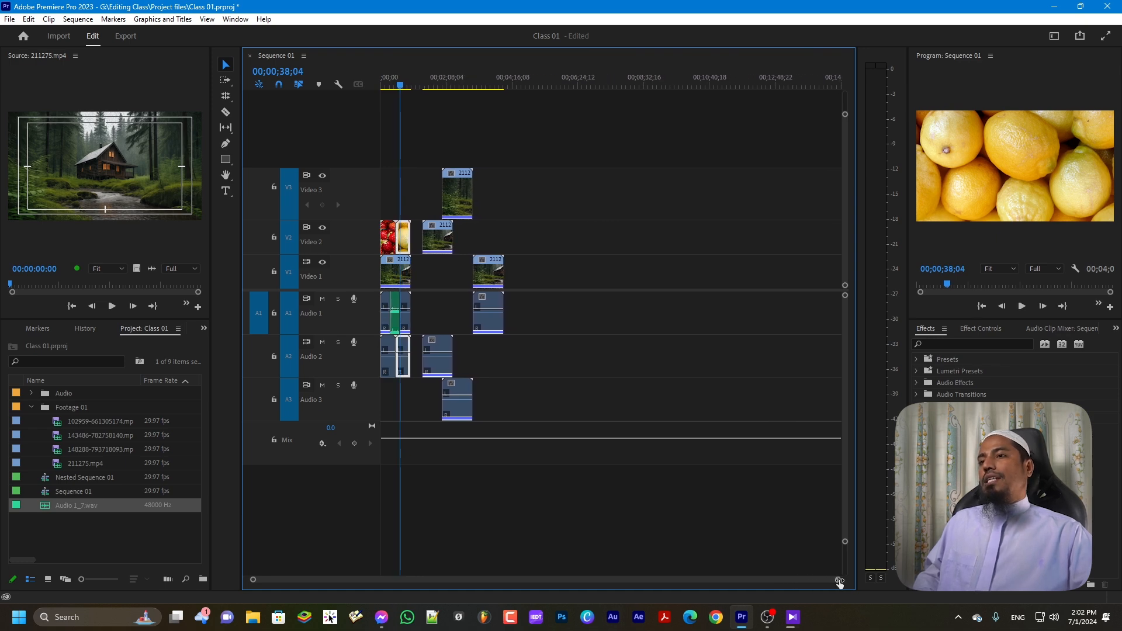
left_click_drag(826, 584, 754, 450)
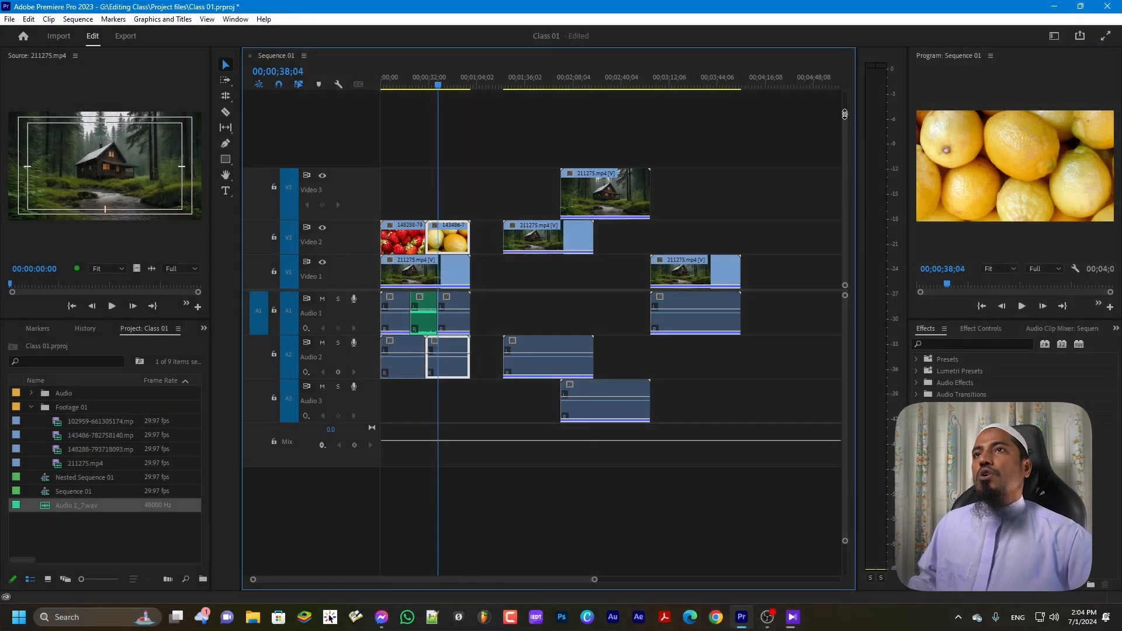
Enlarge the timeline track heights and park the playhead at 00;03;48;15 on the forest clip
left_click_drag(845, 114, 857, 5)
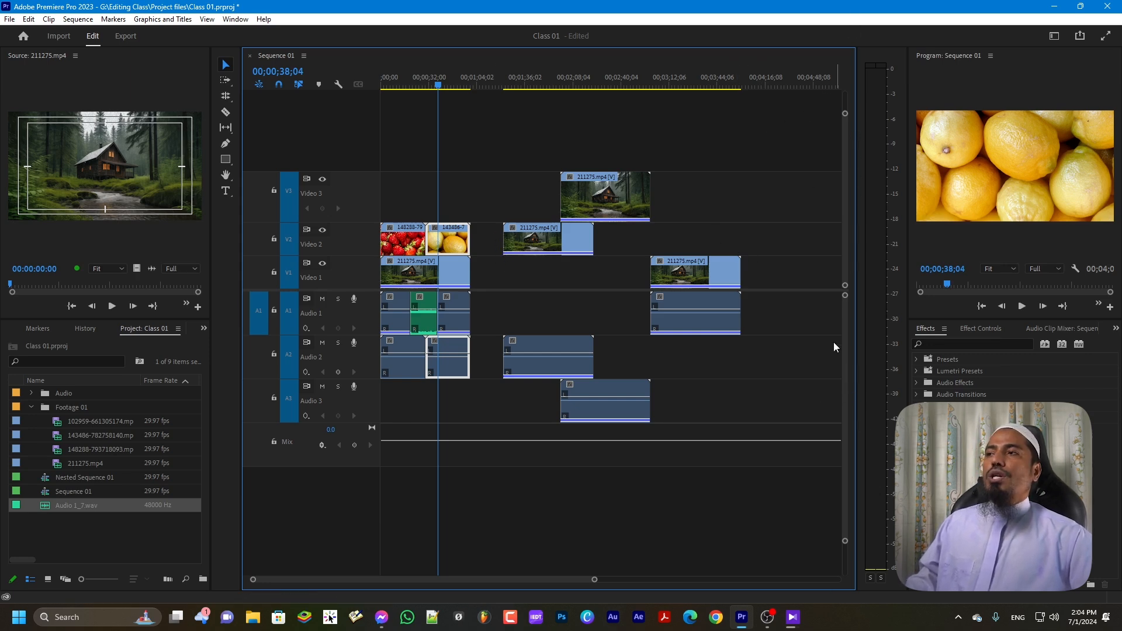
key("ctrl")
key("ctrl")
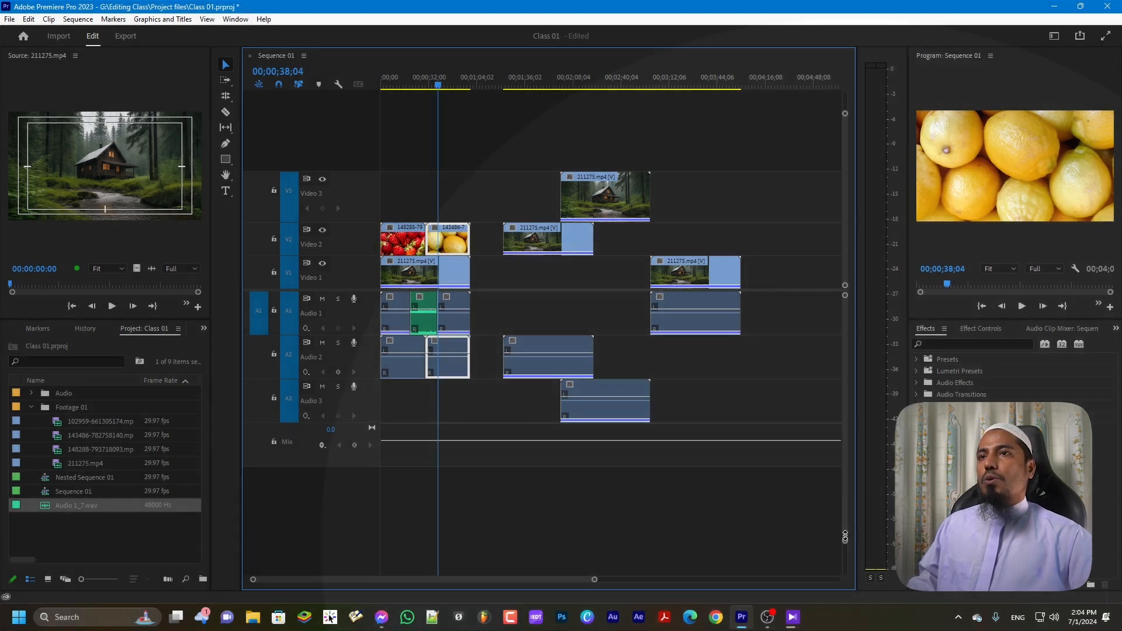
mouse_move(845, 545)
left_mouse_down()
mouse_move(852, 416)
mouse_move(850, 580)
mouse_move(852, 556)
left_mouse_up()
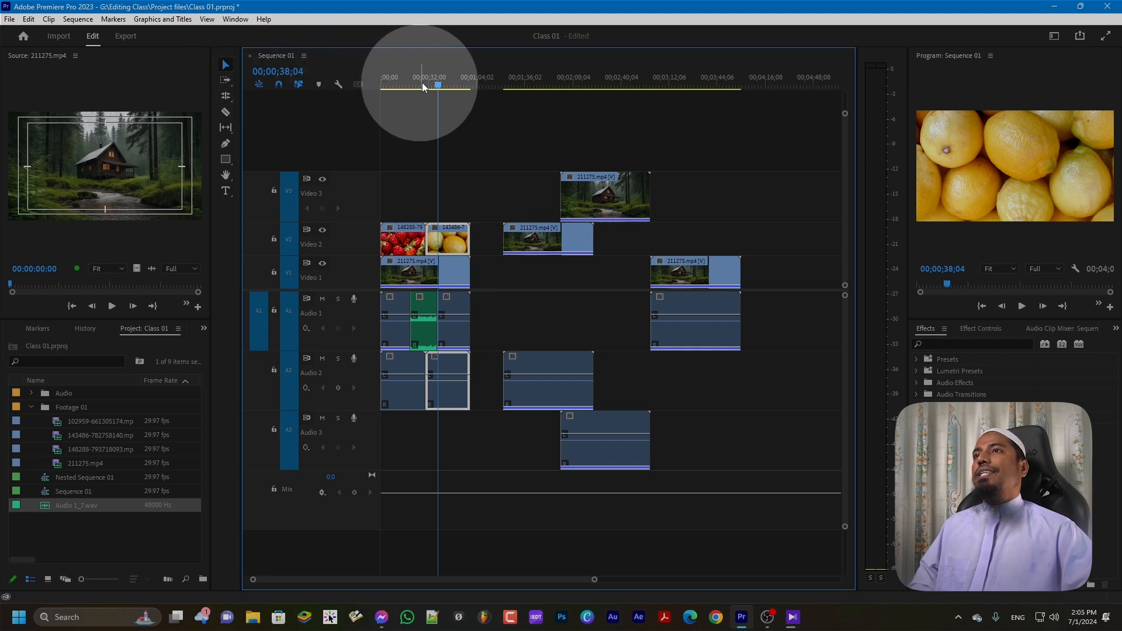
left_click_drag(439, 87, 723, 112)
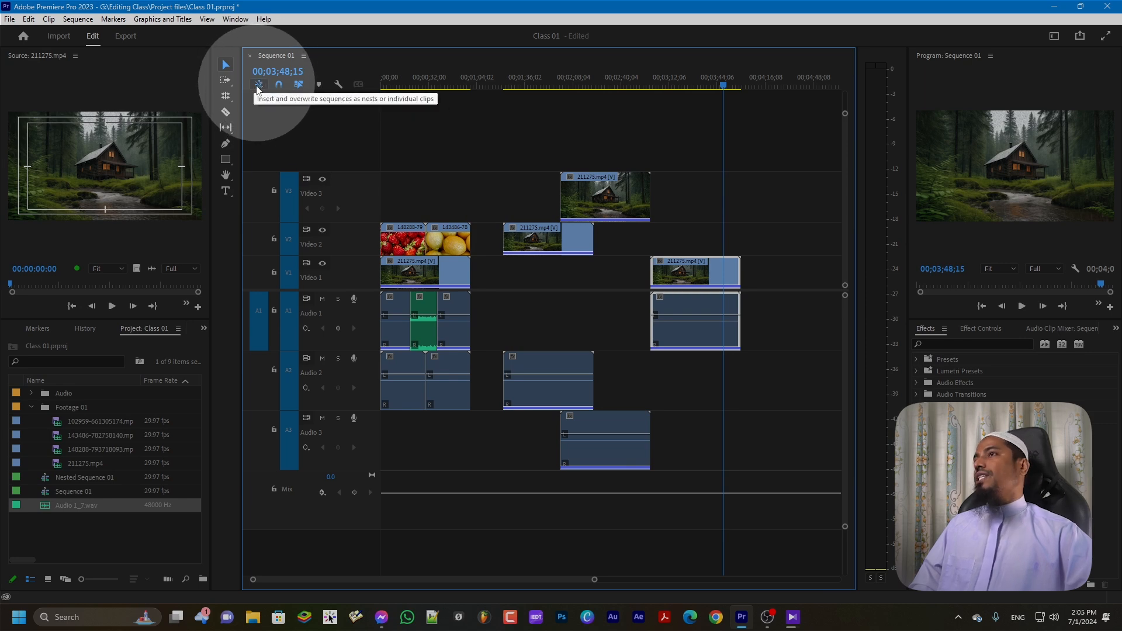
Toggle inserting sequences as nests versus individual clips in the Sequence 01 toolbar
left_click(260, 85)
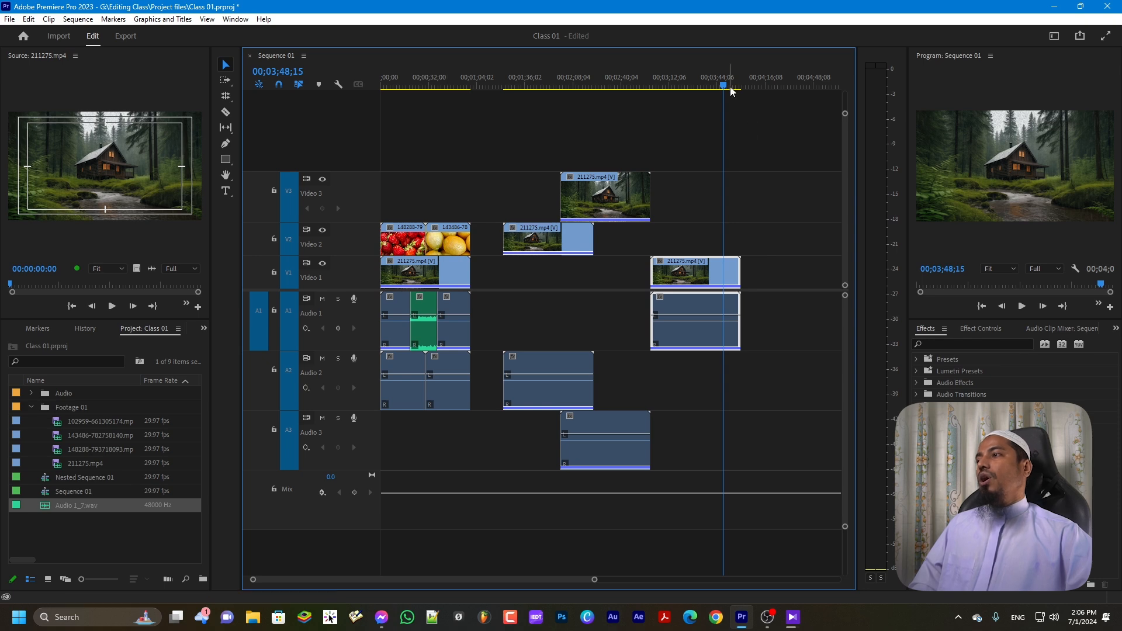
Place Nested Sequence 01 on V1 at 00;04;04;04 and turn off inserting sequences as nests
left_click_drag(729, 85, 748, 90)
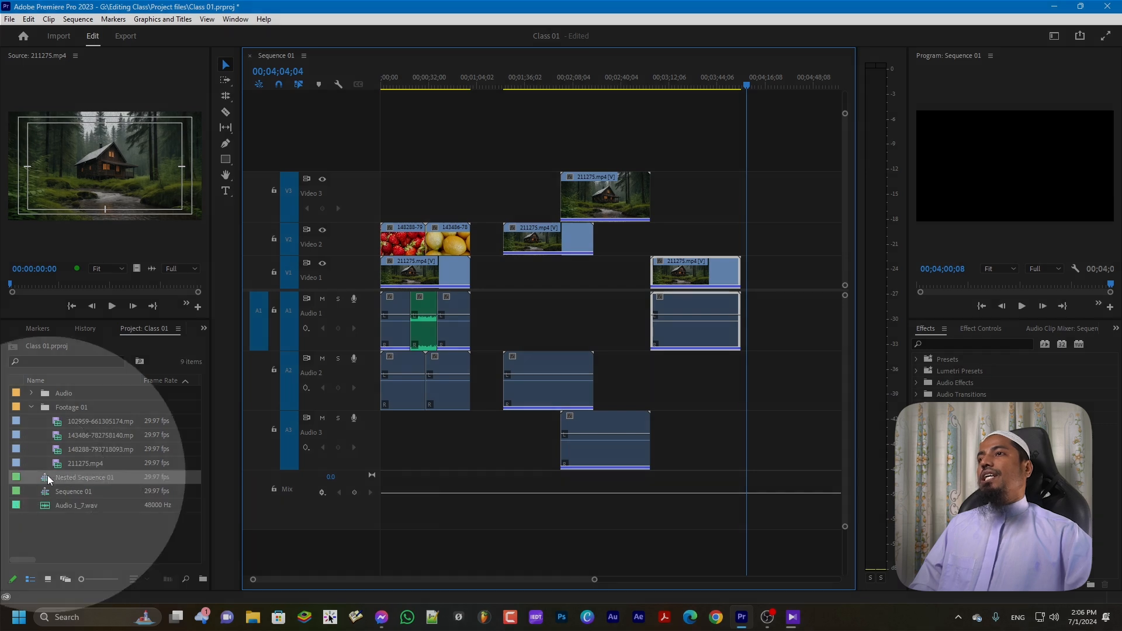
left_click(50, 479)
left_click_drag(172, 466, 752, 314)
key("minus")
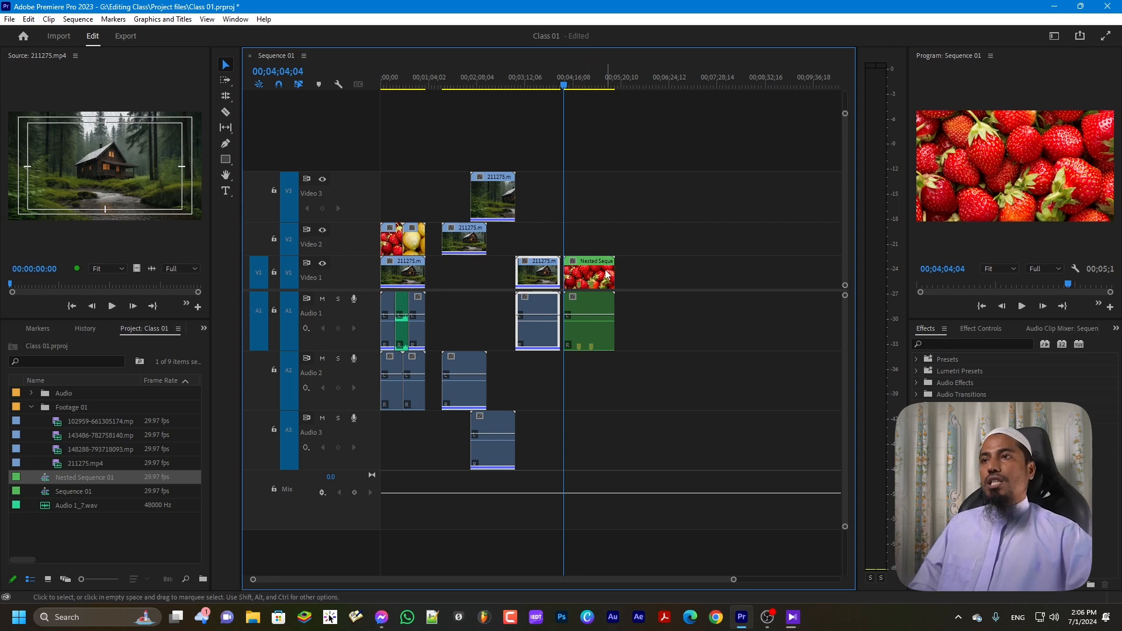
key("ctrl")
key("ctrl")
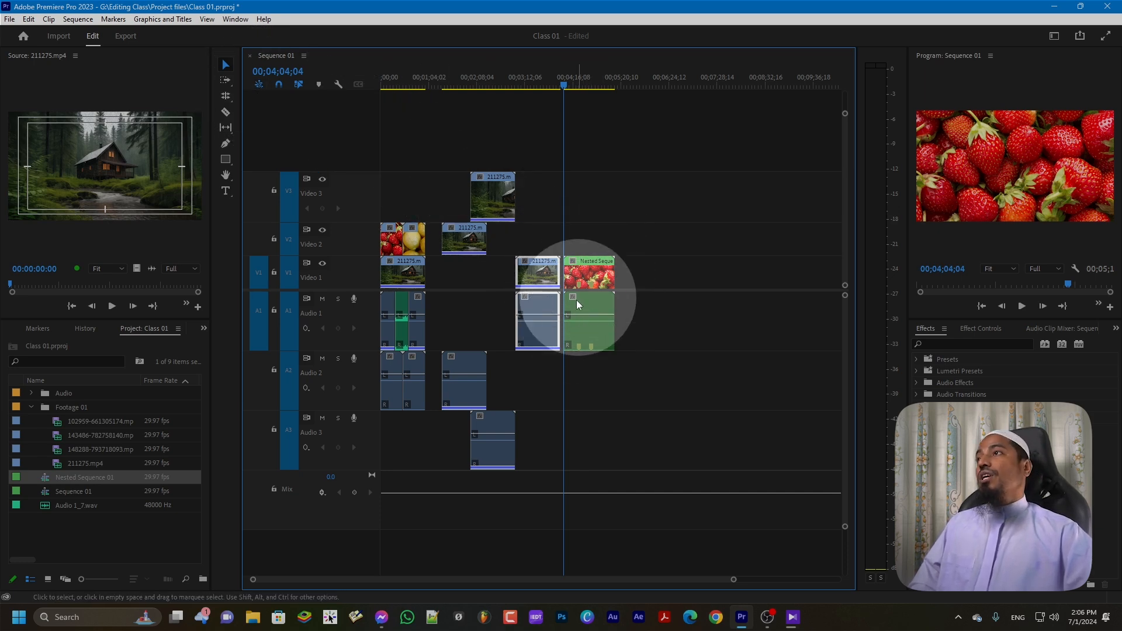
left_click(261, 85)
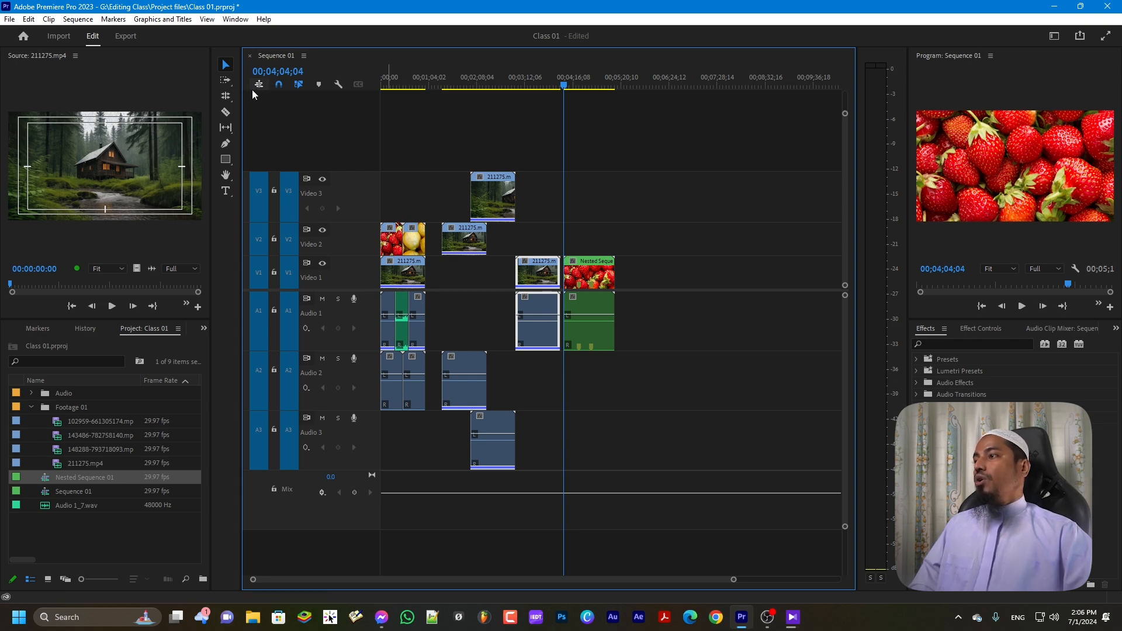
Drop Nested Sequence 01's contents as separate clips at 00;05;20;01, leaving nesting of inserted sequences off
left_click_drag(563, 87, 623, 98)
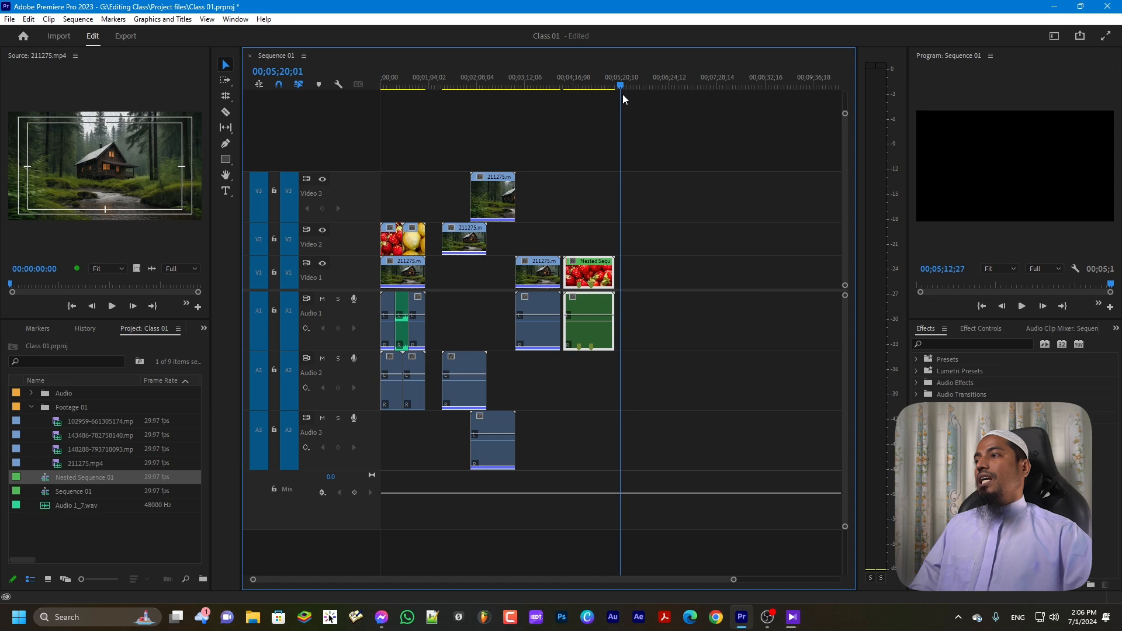
key("ctrl")
key("ctrl")
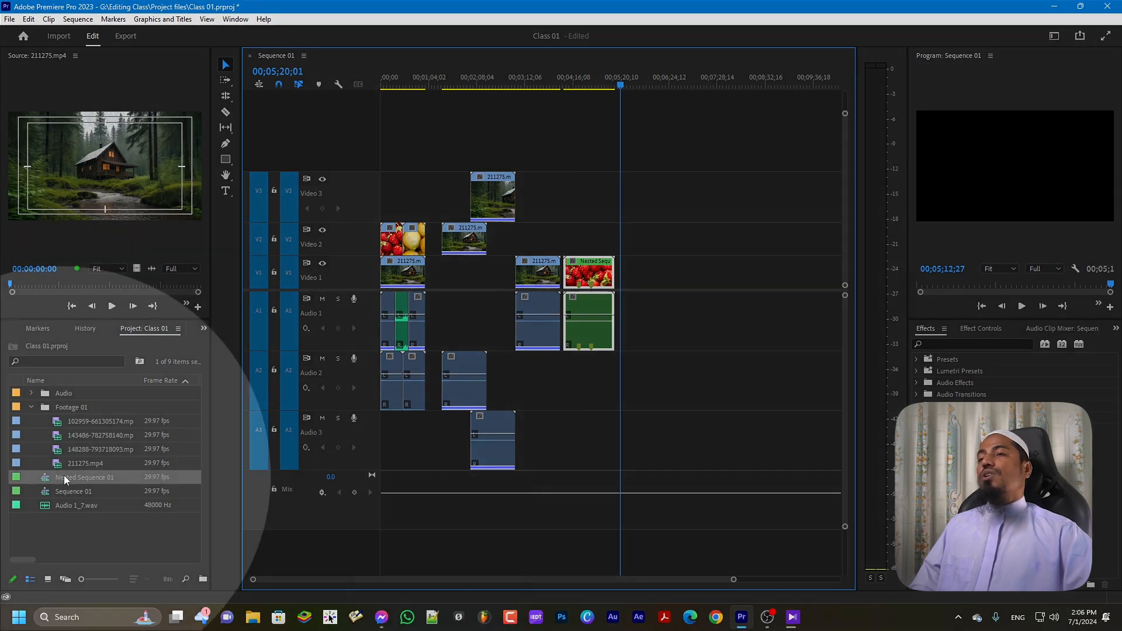
left_click_drag(72, 477, 645, 336)
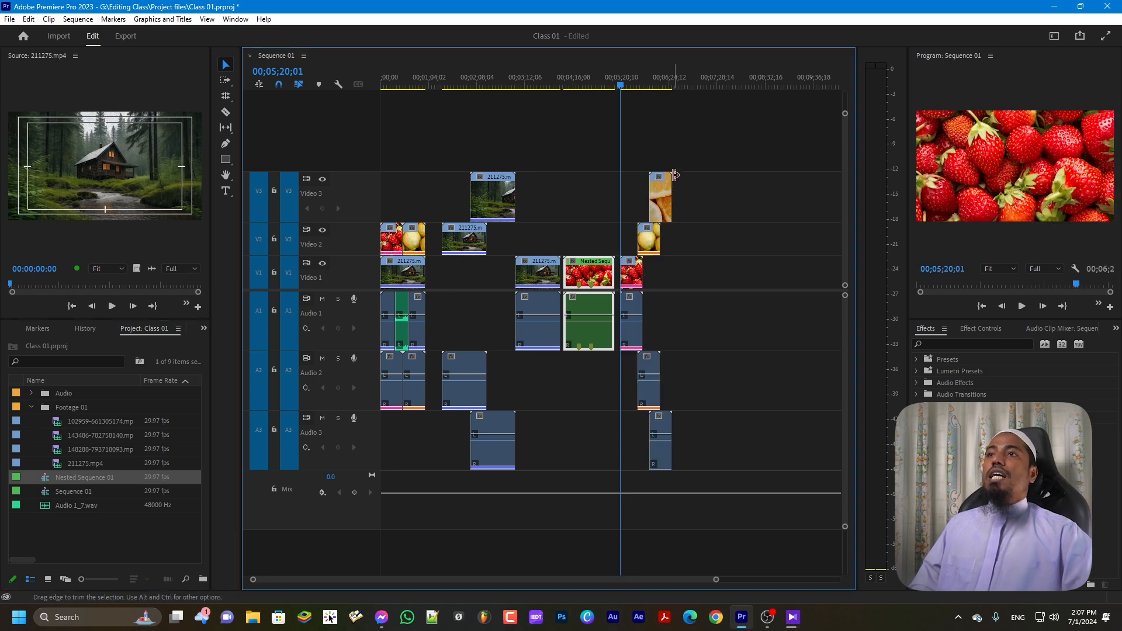
key("ctrl")
key("ctrl")
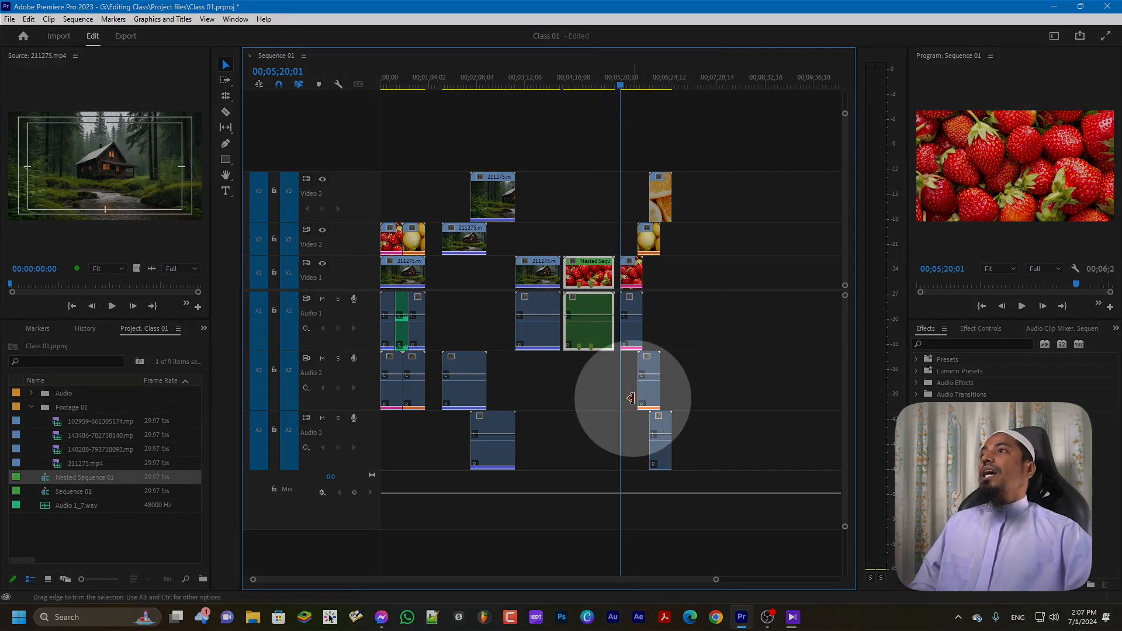
left_click(259, 83)
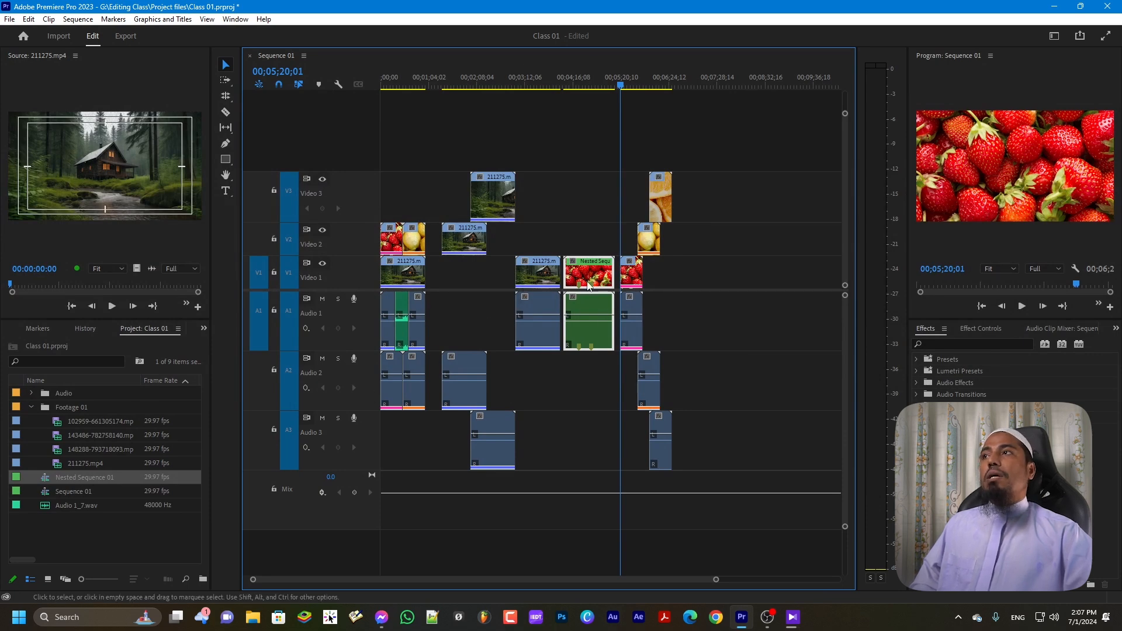
left_click(257, 86)
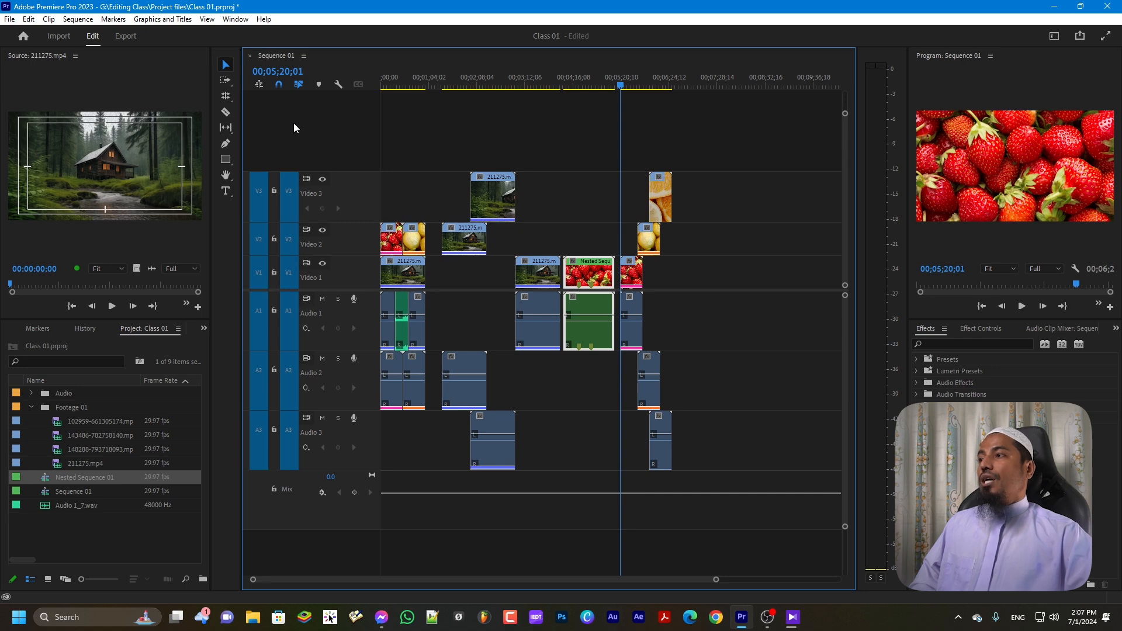
Slide the 211275 clip and its audio on V1/A1 earlier until it sits under V3's 211275 copy
left_click_drag(90, 475, 608, 304)
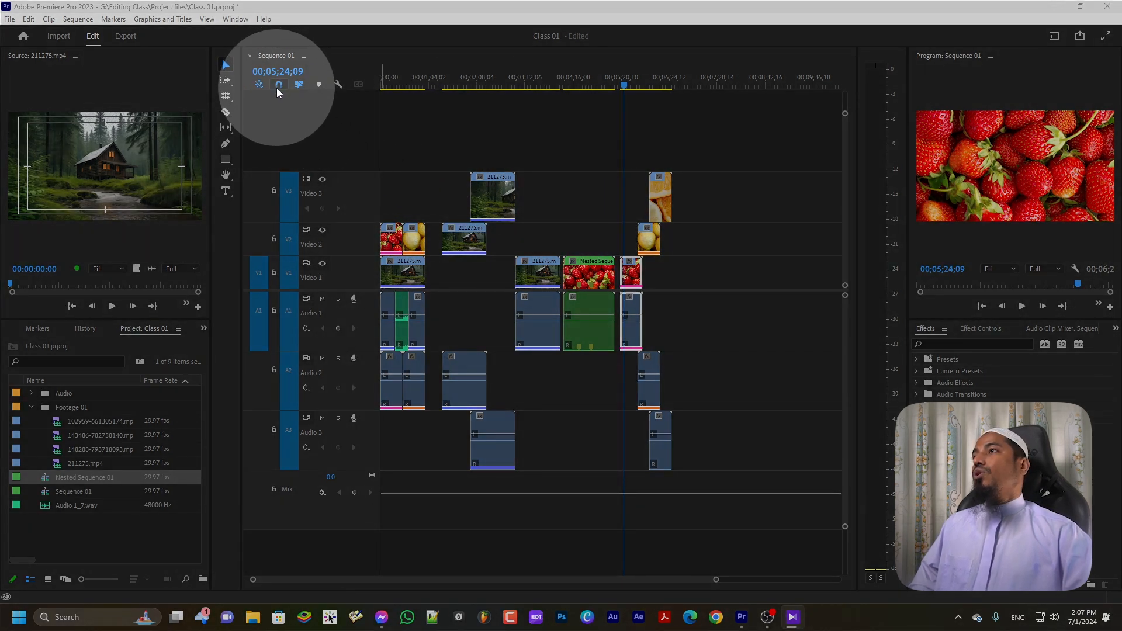
left_click(289, 116)
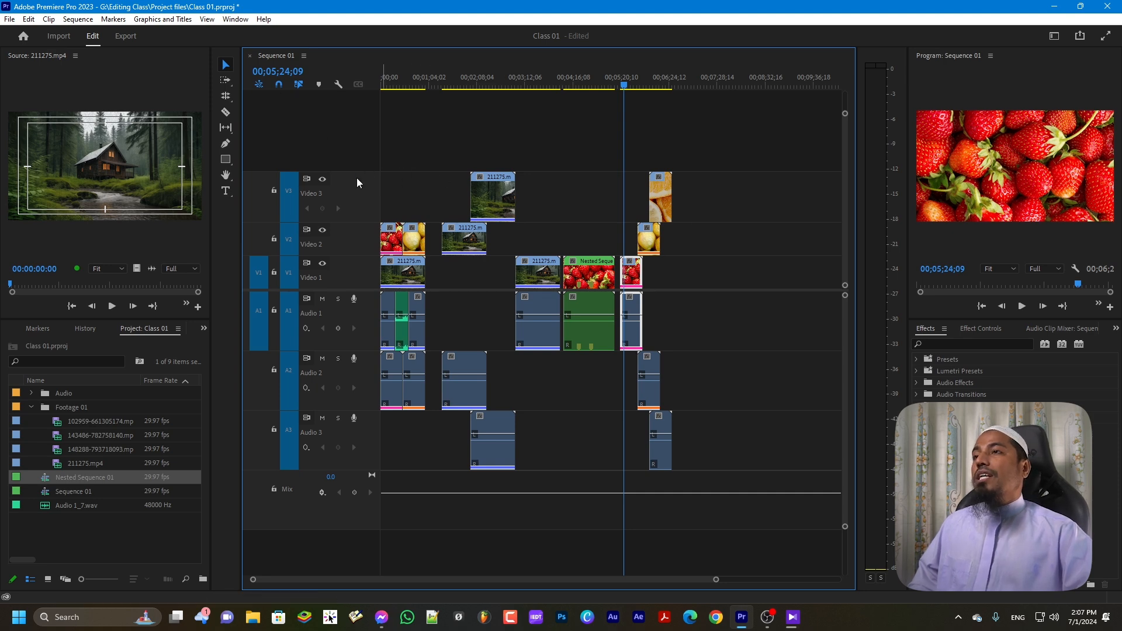
left_click(535, 273)
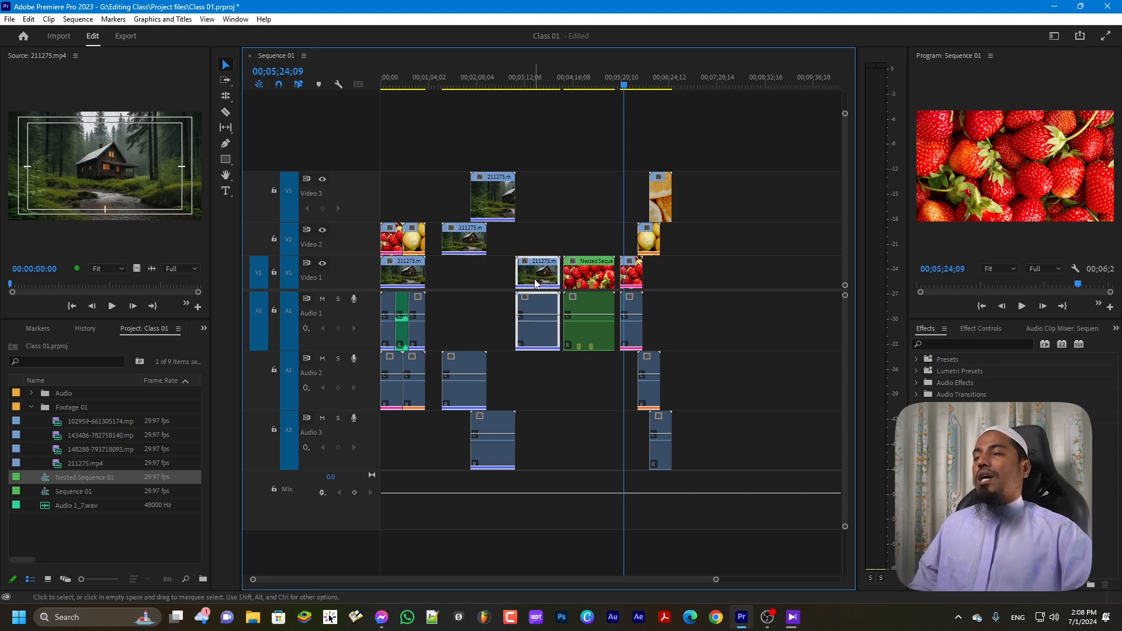
left_click_drag(536, 284, 469, 297)
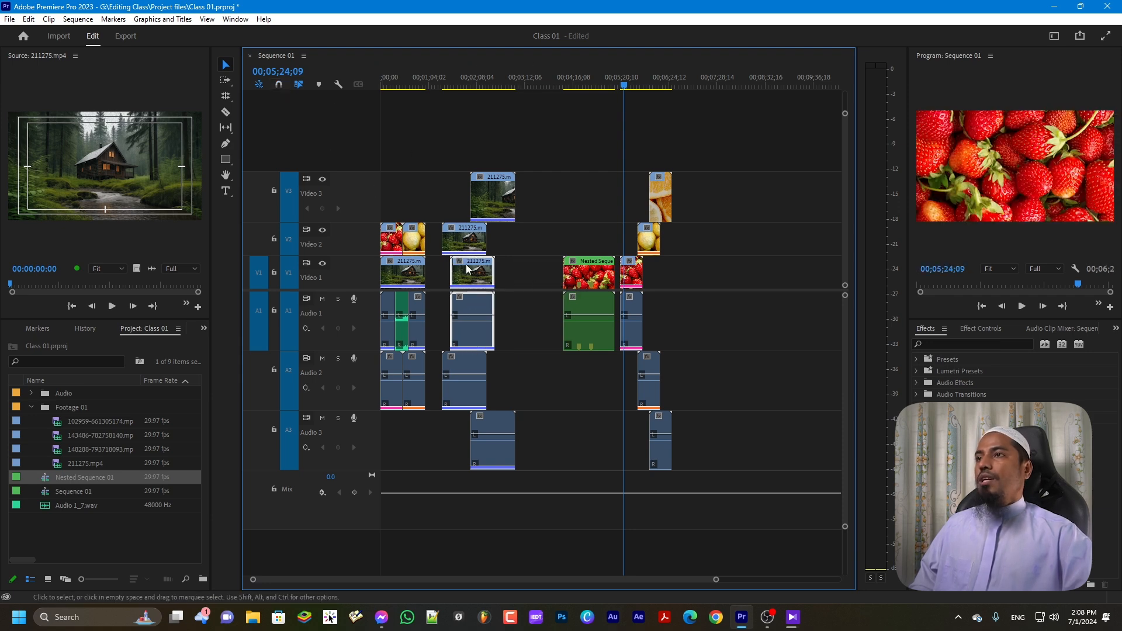
left_click_drag(470, 274, 452, 275)
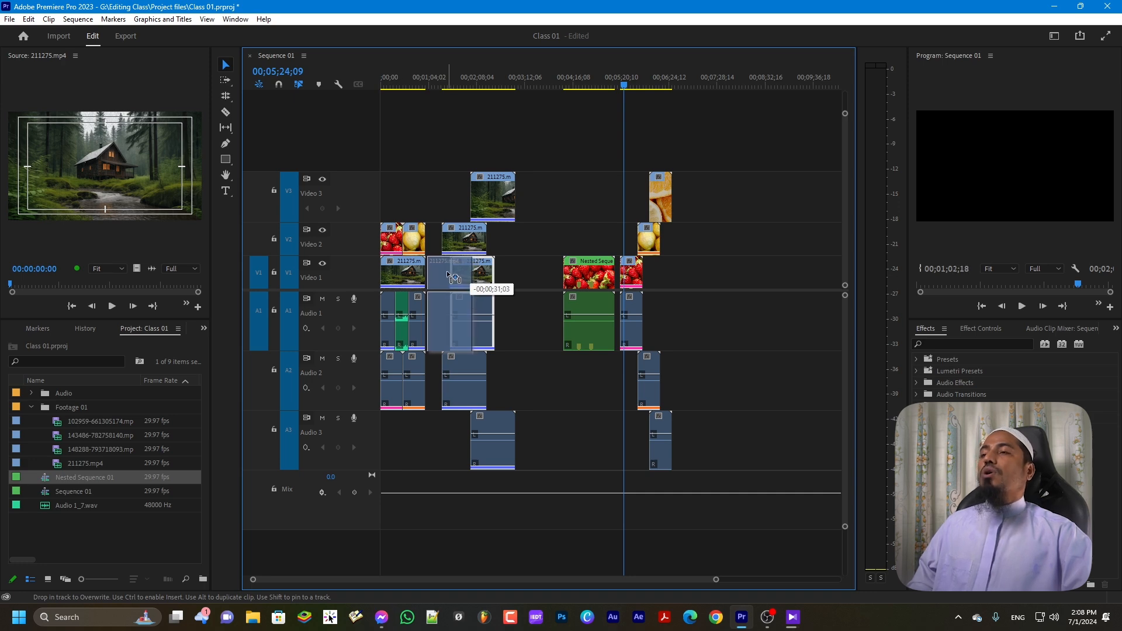
mouse_move(453, 276)
left_mouse_down()
mouse_move(443, 279)
mouse_move(466, 284)
mouse_move(448, 285)
left_mouse_up()
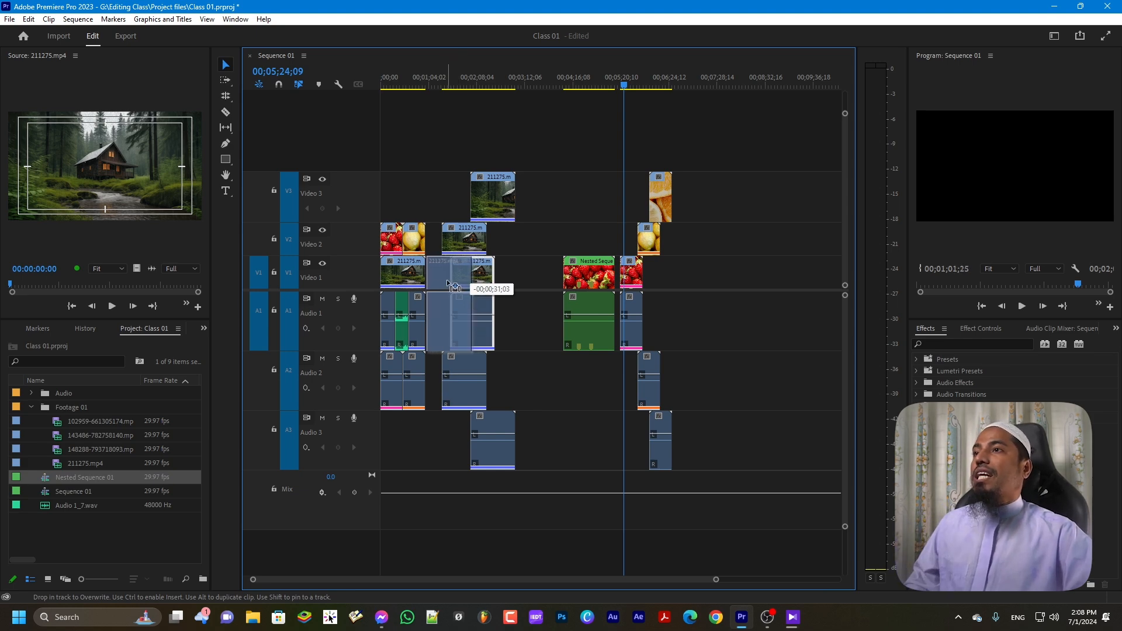
left_click_drag(448, 285, 477, 288)
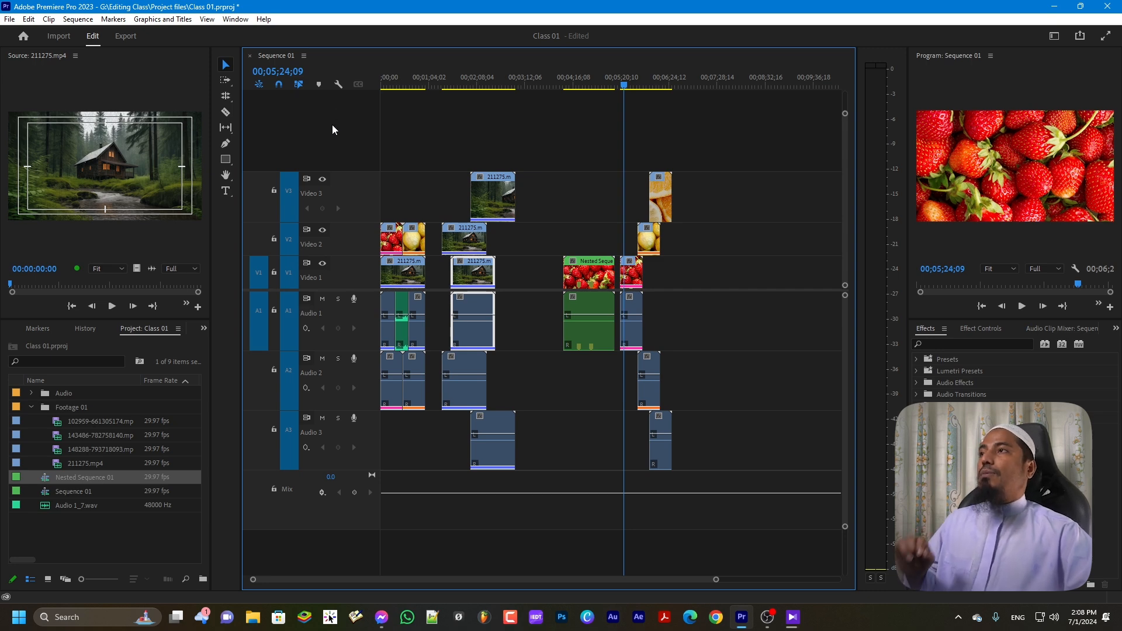
left_click(436, 153)
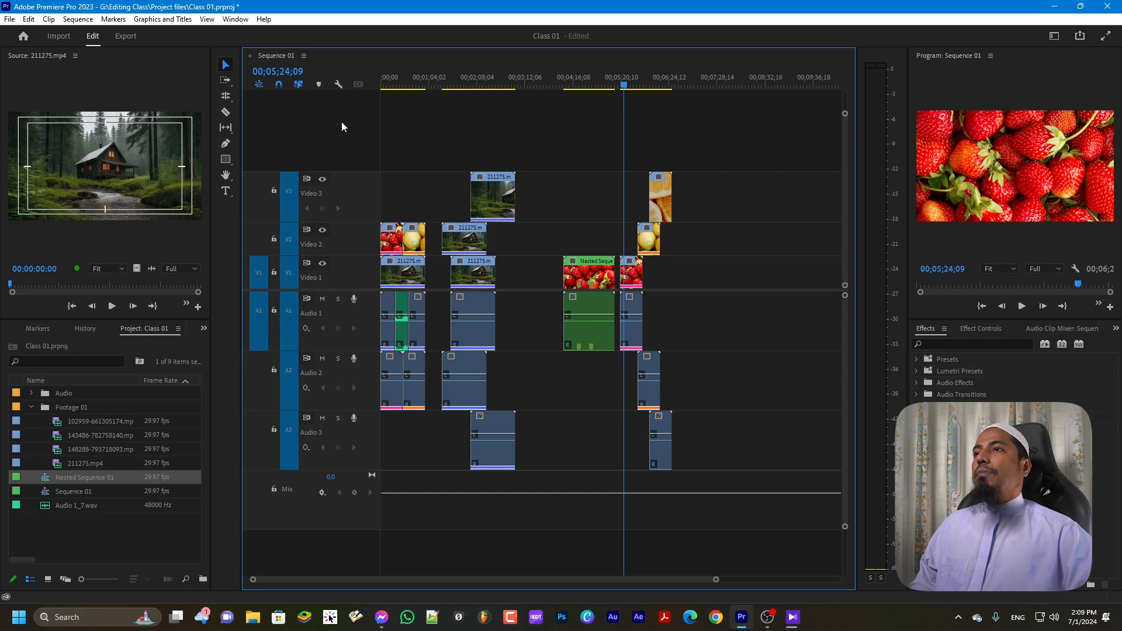
left_click_drag(468, 272, 512, 278)
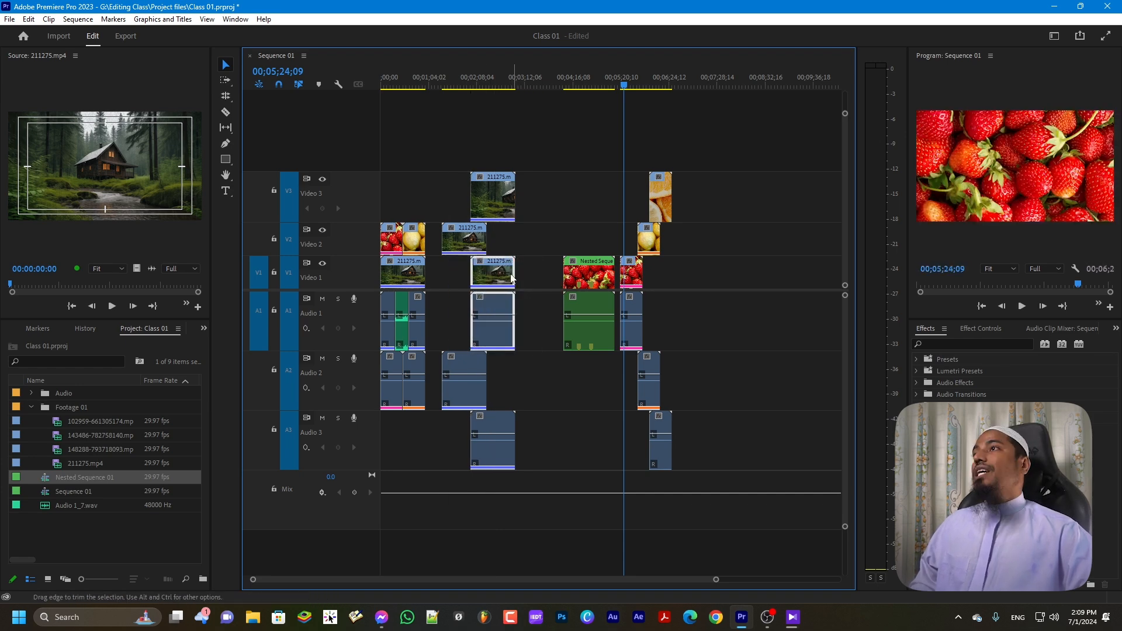
Turn off Linked Selection and drag only the V1 211275 video to the right, away from its audio
left_click(412, 149)
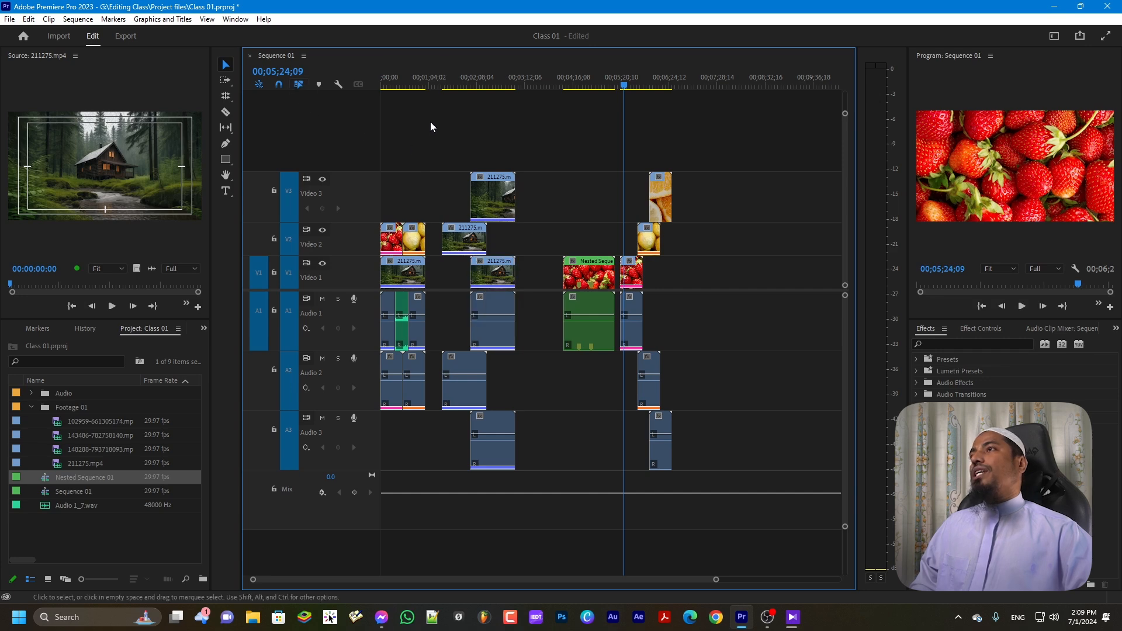
left_click(299, 86)
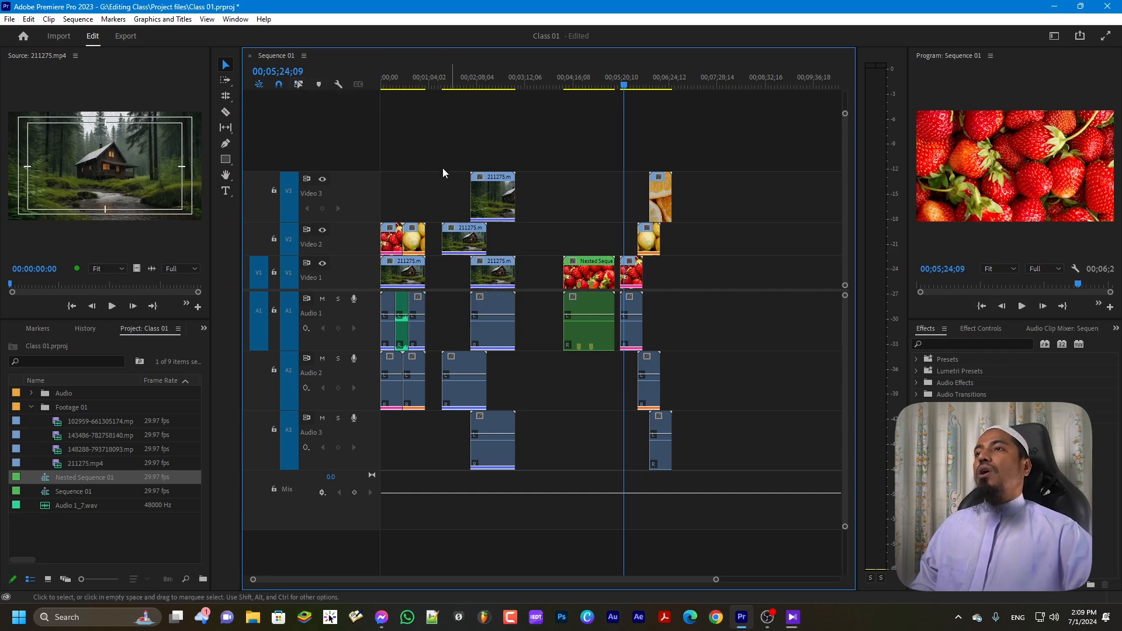
left_click_drag(494, 270, 524, 280)
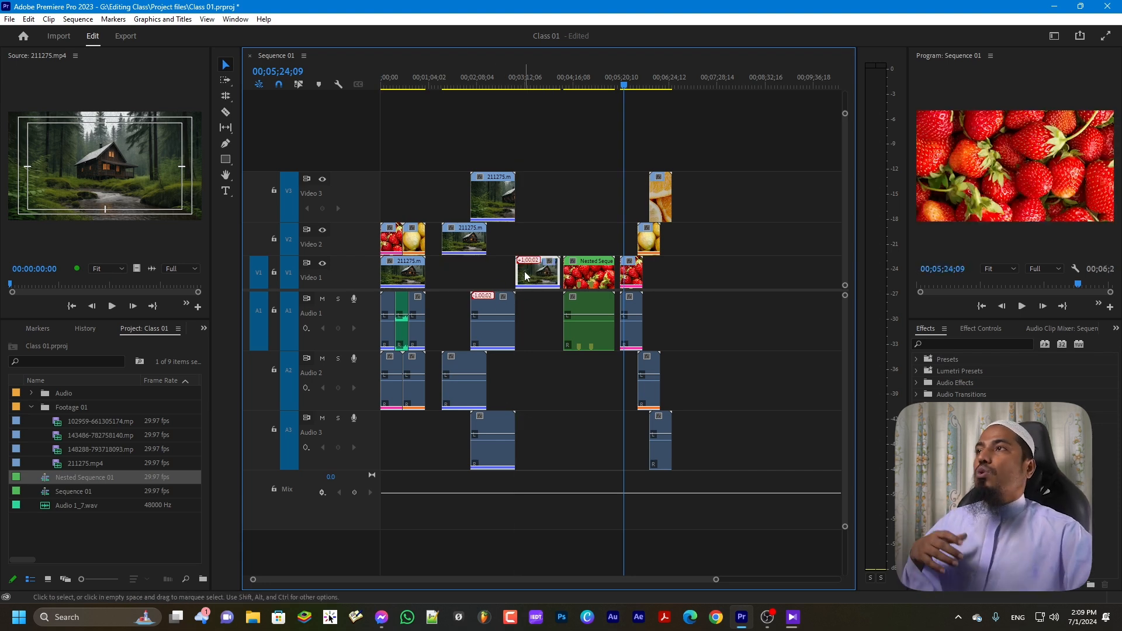
left_click_drag(525, 277, 518, 244)
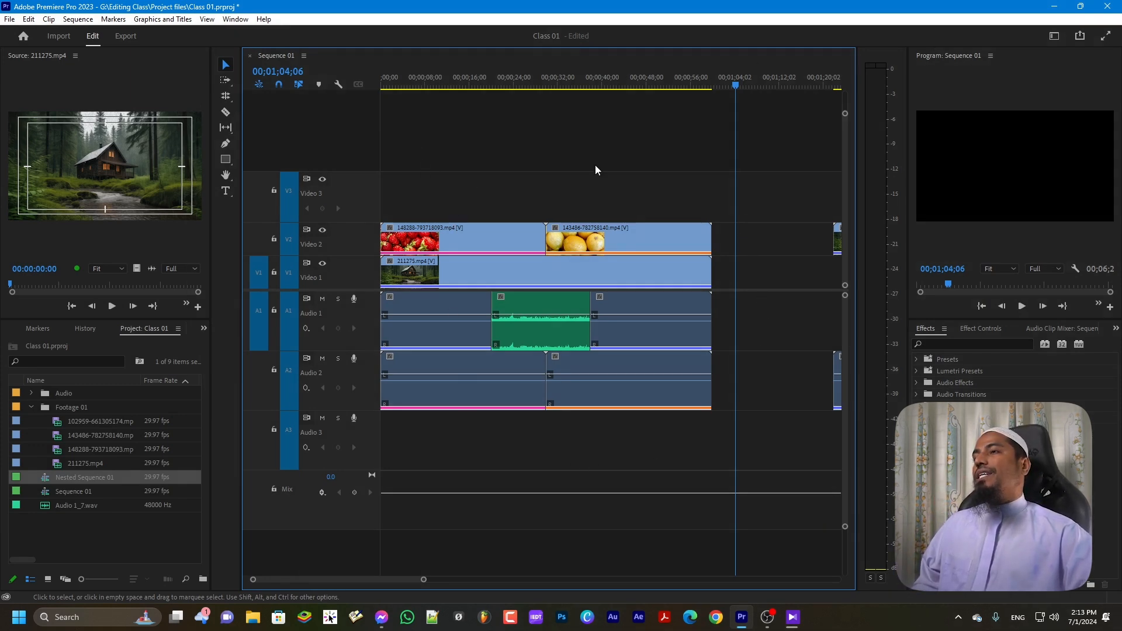
Add a marker at 00;00;14;17 on the strawberry clip and bring up Timeline Display Settings
left_click_drag(731, 86, 459, 97)
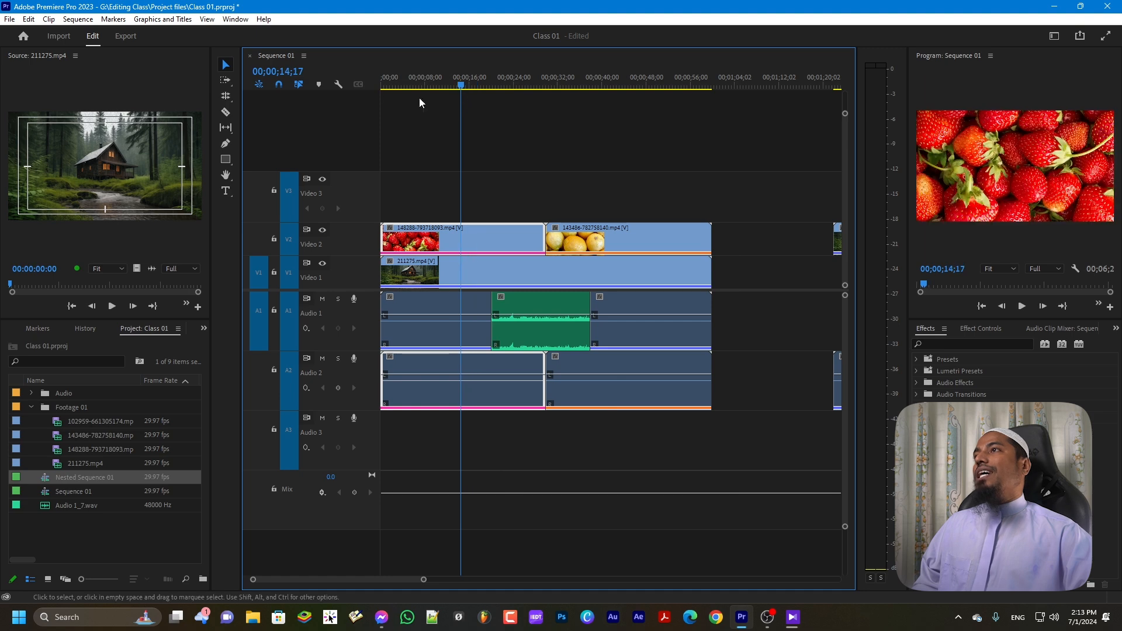
left_click(320, 86)
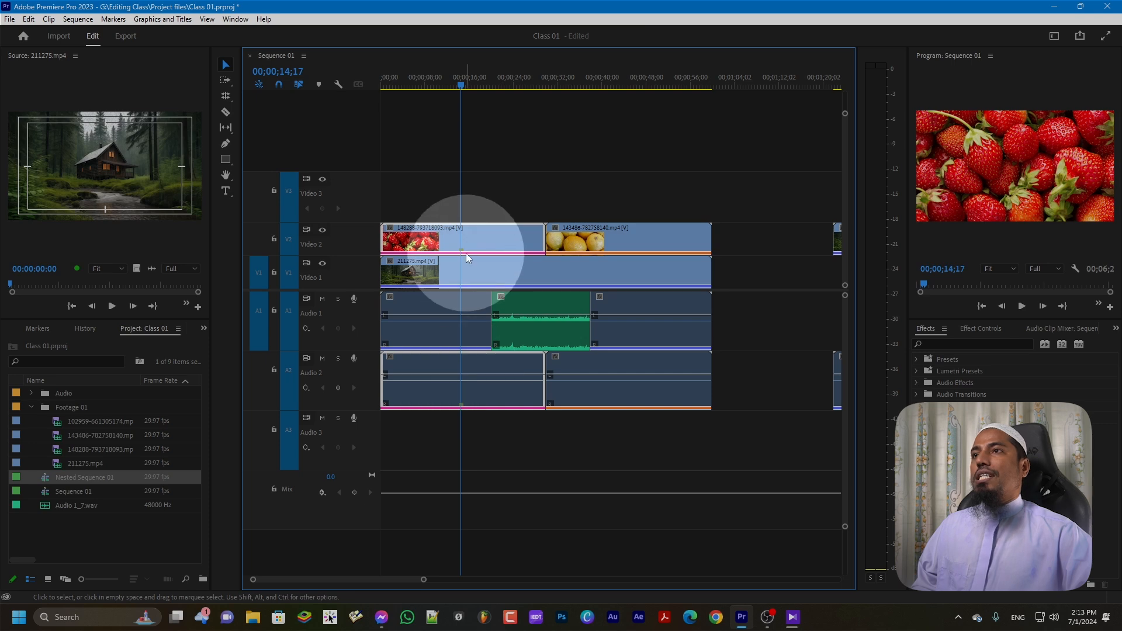
left_click(338, 84)
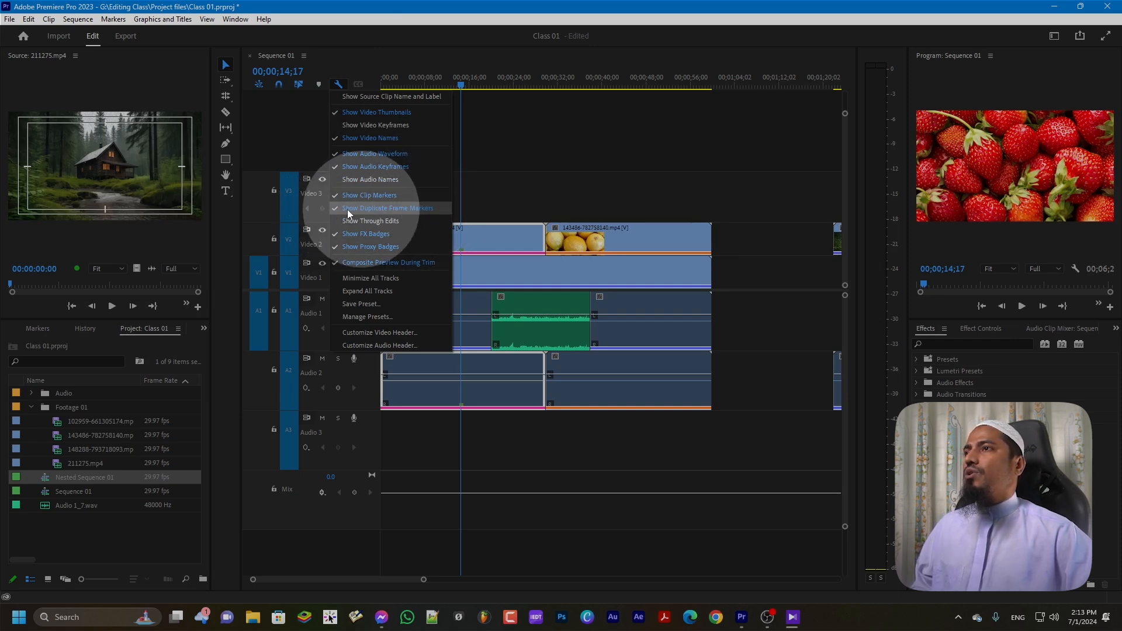
Uncheck Show Duplicate Frame Markers and bring up the Marker dialog for the 00;00;14;17 marker
left_click(333, 209)
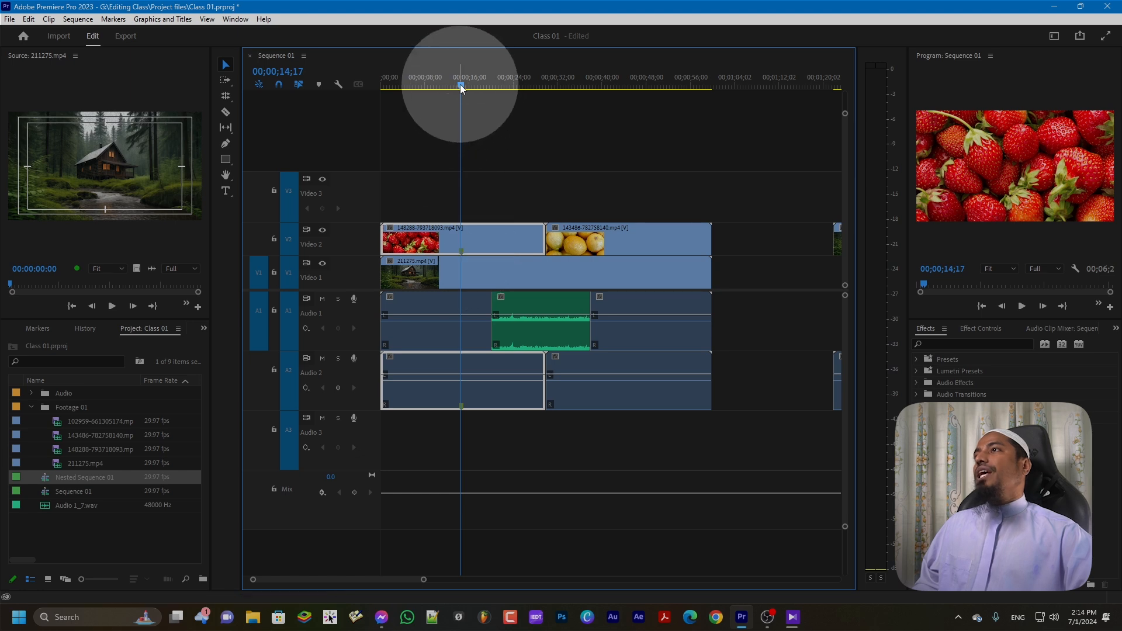
left_click(320, 83)
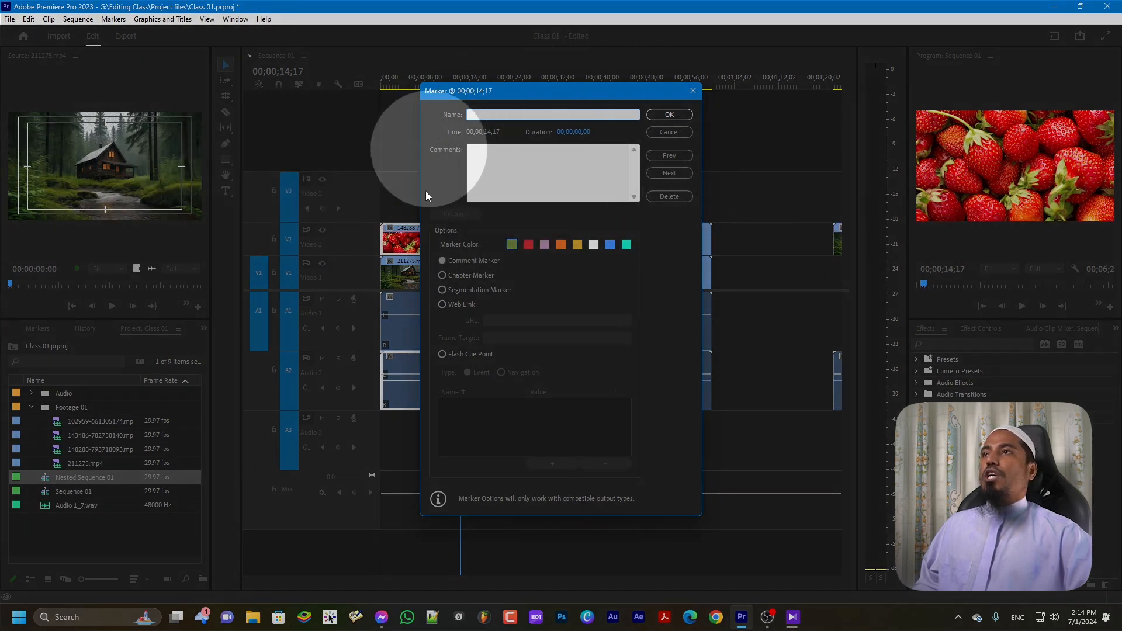
Name the marker 'Color Grading', comment 'Here must be a Color Grading Improvement.', and set duration 00;00;01;28
left_click(472, 115)
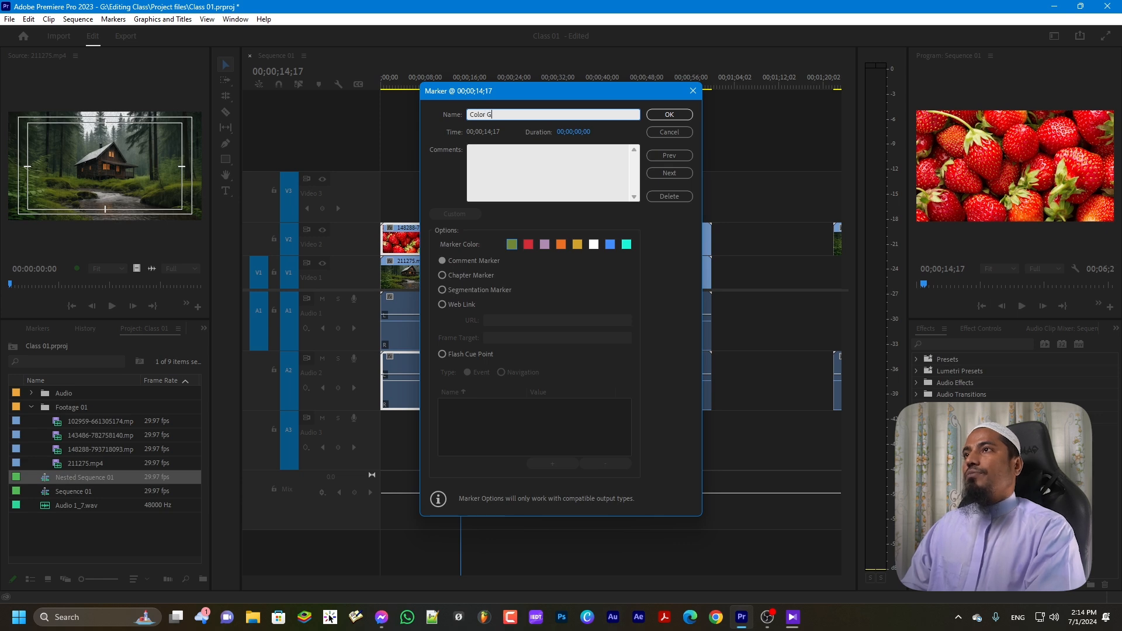
type("Color Grading")
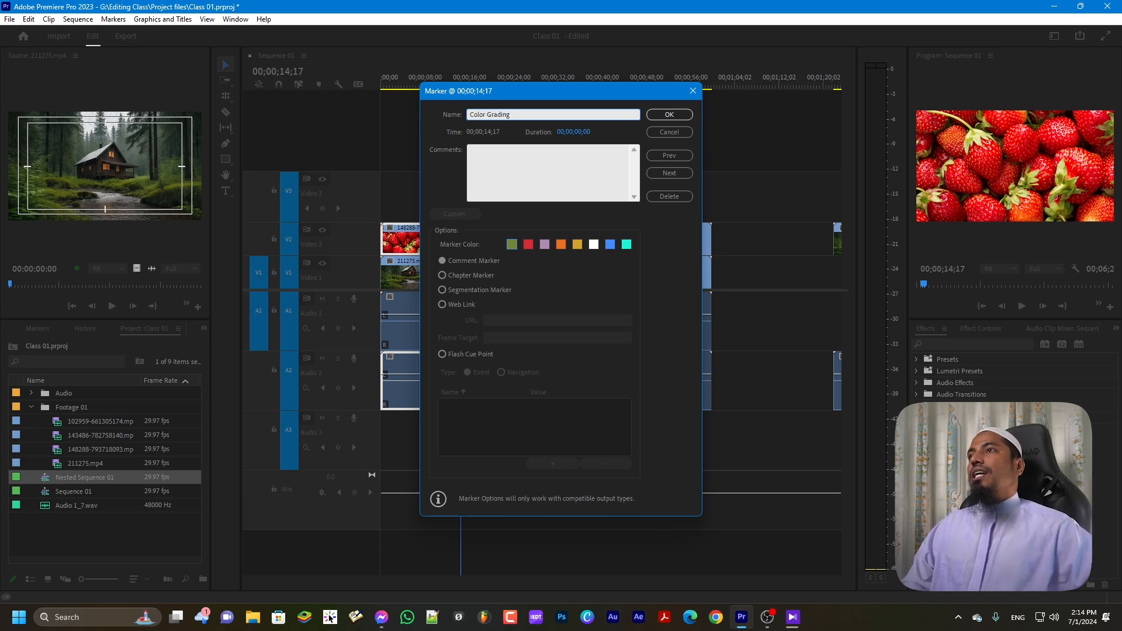
left_click(542, 155)
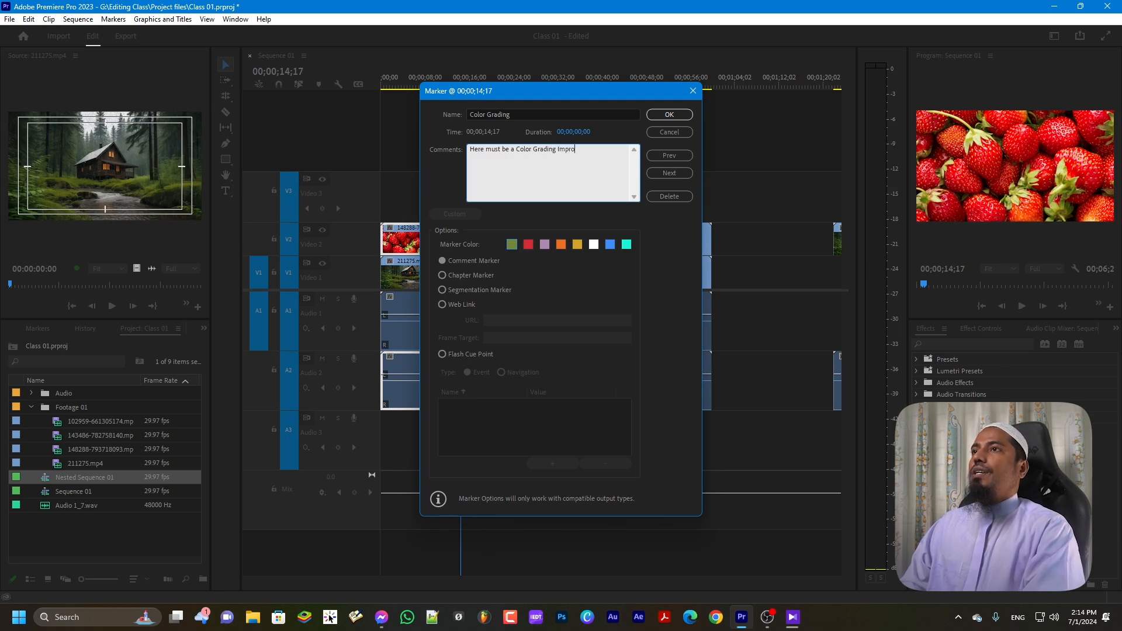
type("ement.")
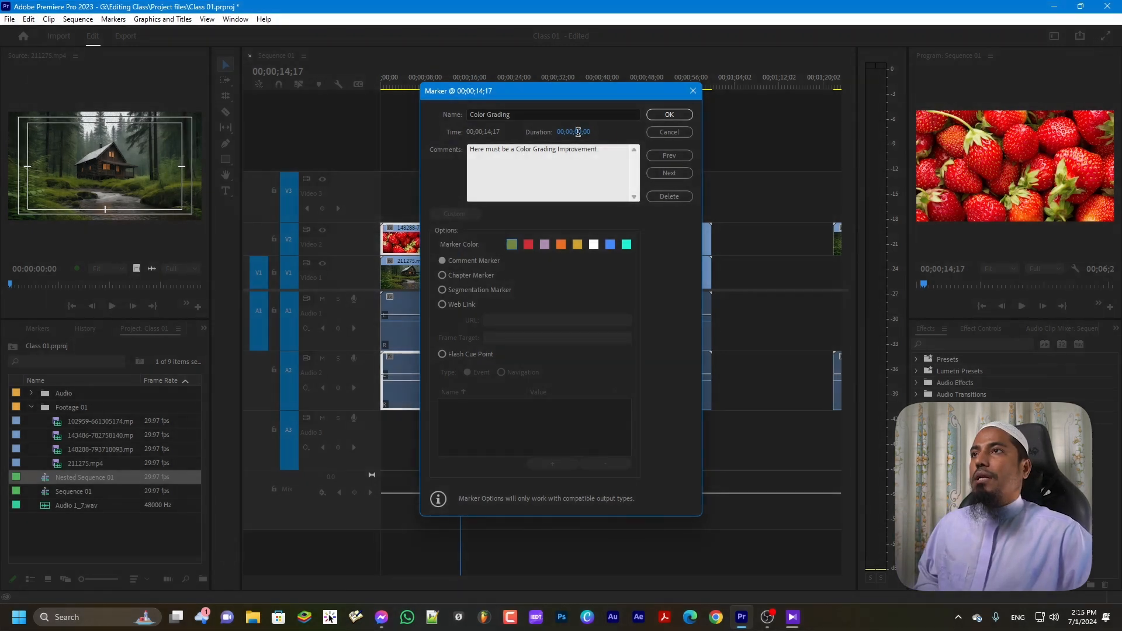
left_click(578, 132)
left_click(580, 132)
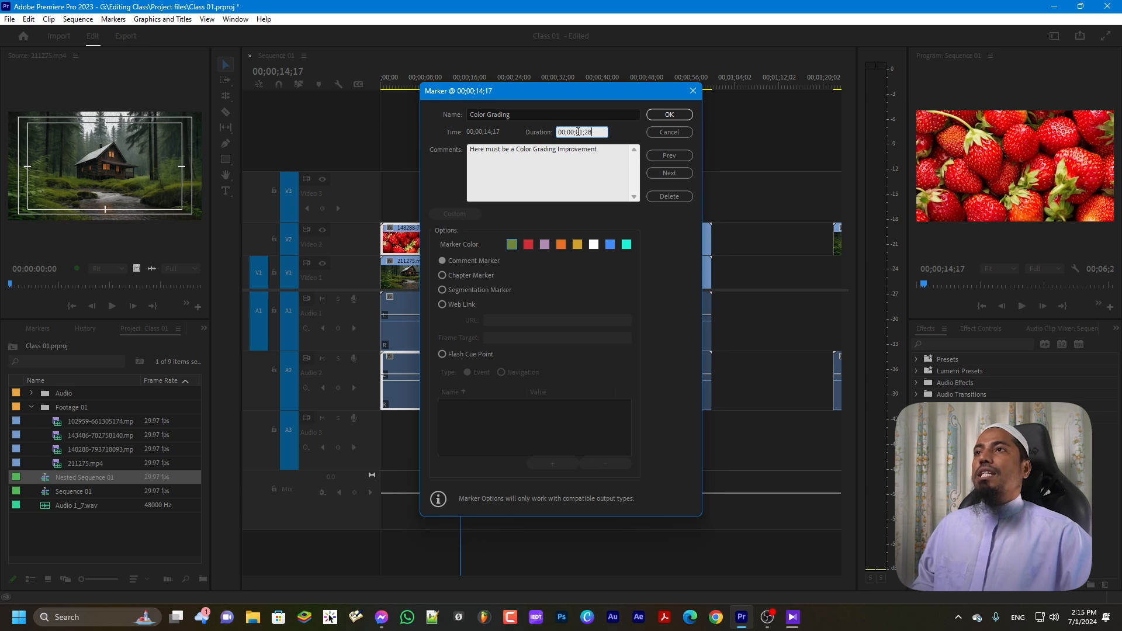
Confirm the Color Grading marker and move the playhead to 00;00;15;16
left_click(669, 115)
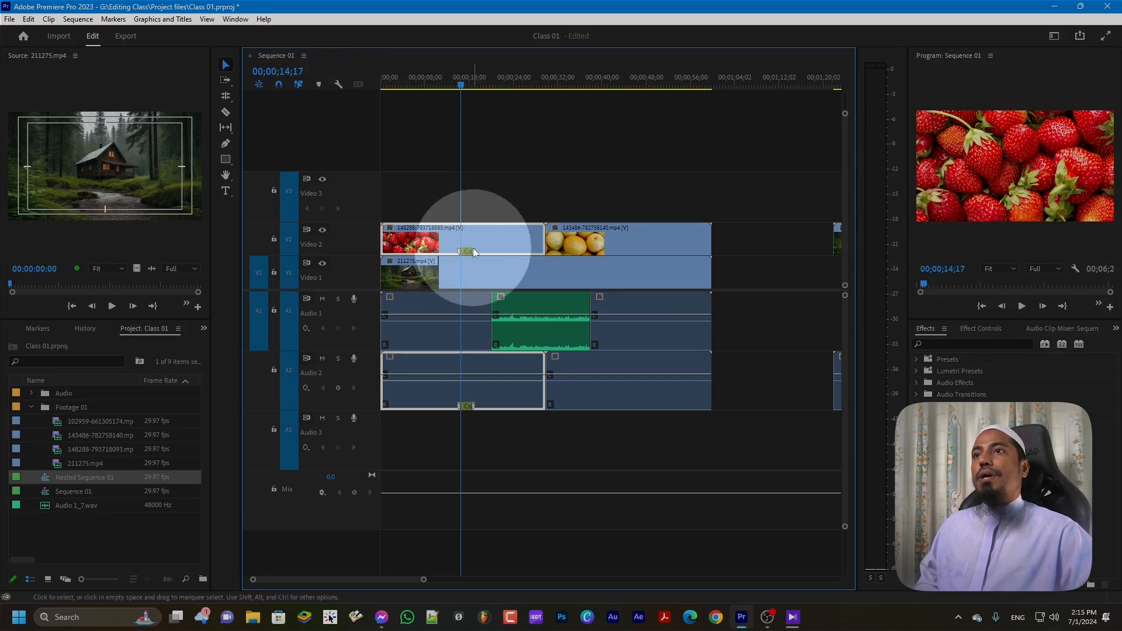
left_click(462, 86)
left_click_drag(462, 85, 467, 89)
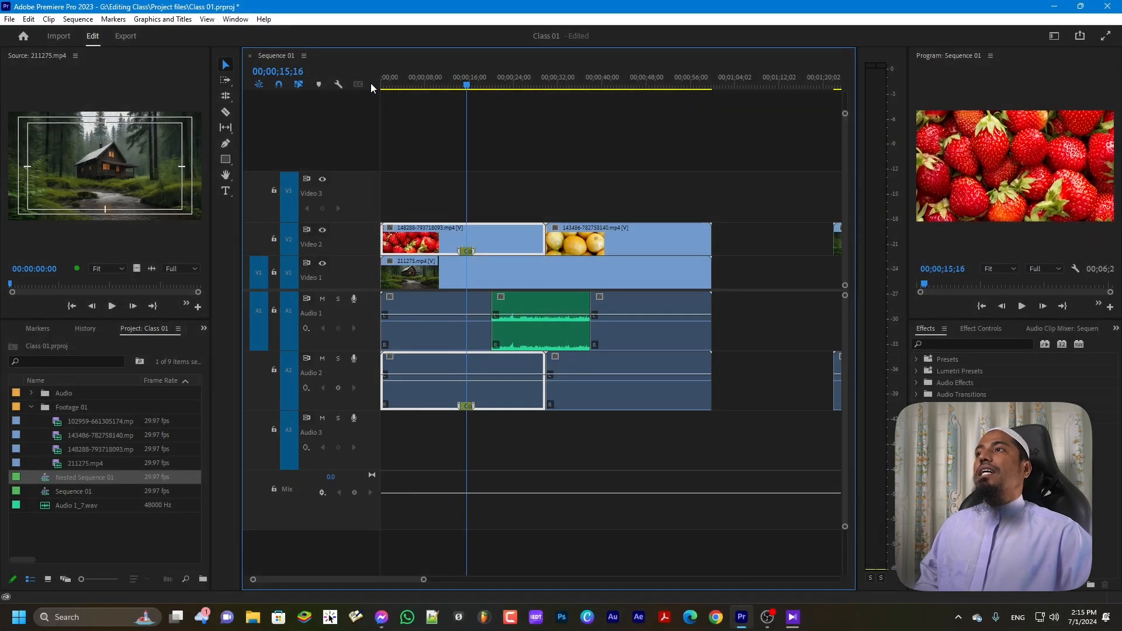
Reopen the Color Grading marker's settings and switch its colour to red
double_click(319, 86)
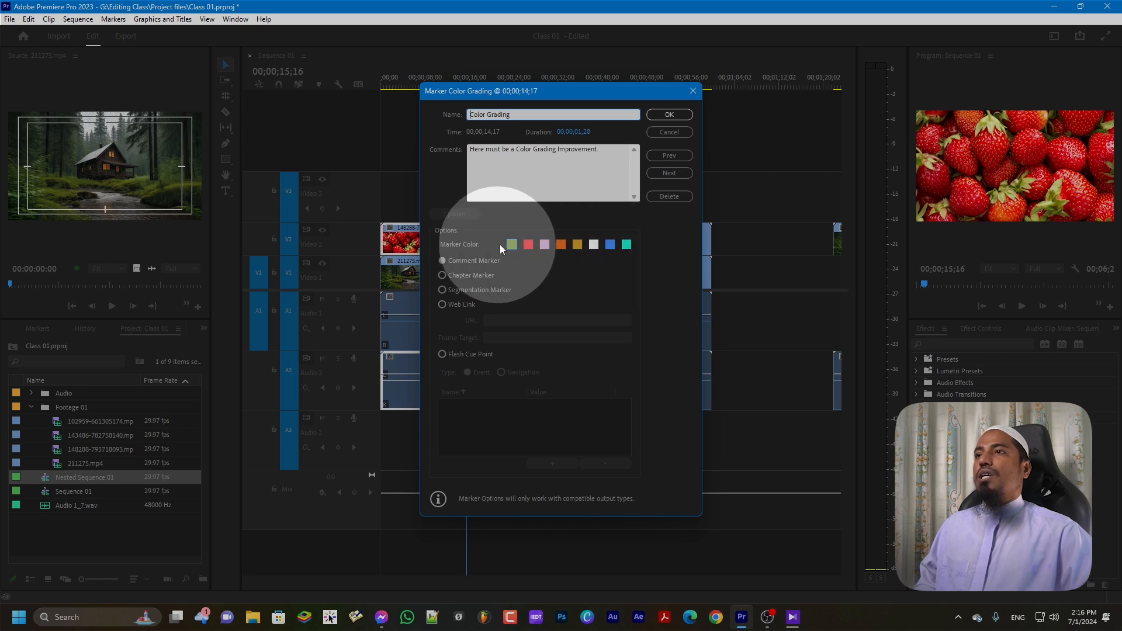
left_click(528, 244)
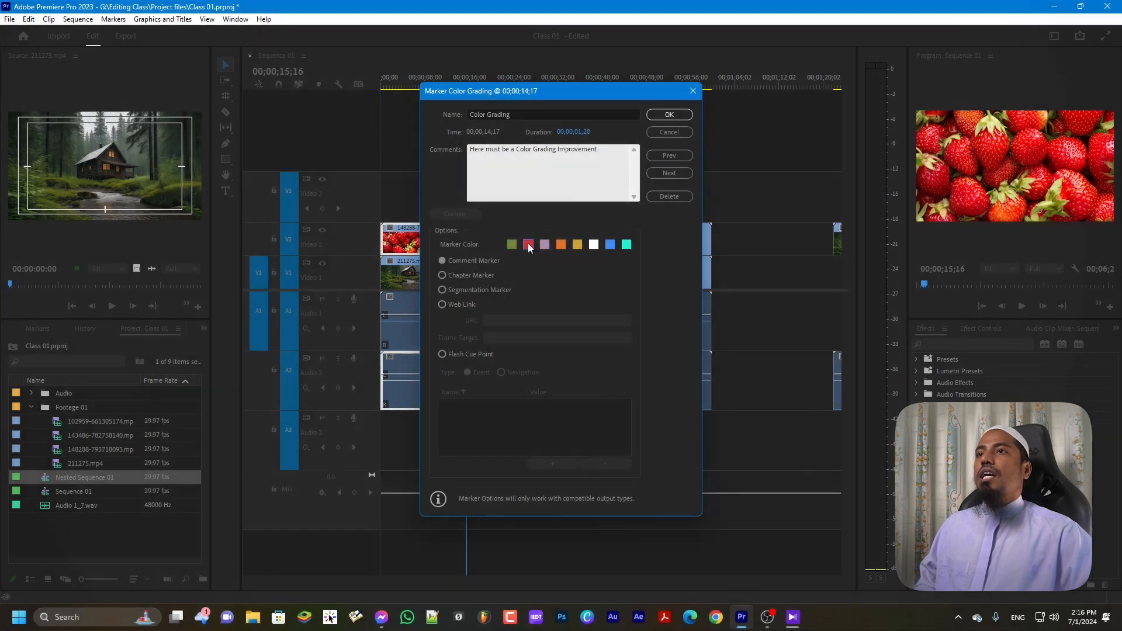
left_click(661, 115)
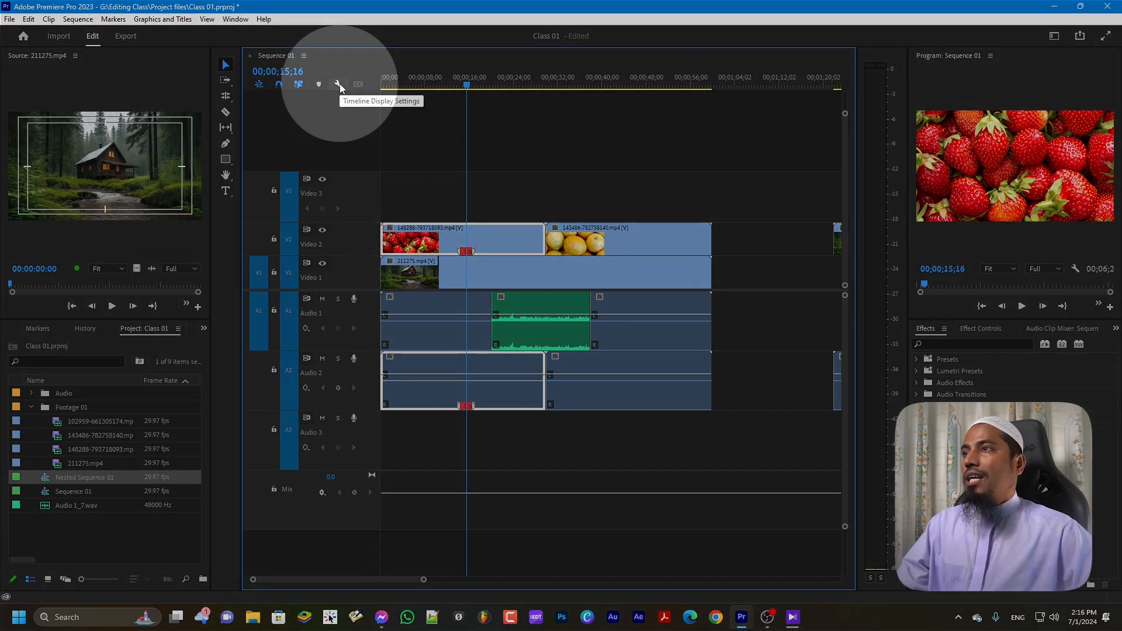
Zoom the timeline out to show the later clips and bring back the timeline display settings
left_click(339, 83)
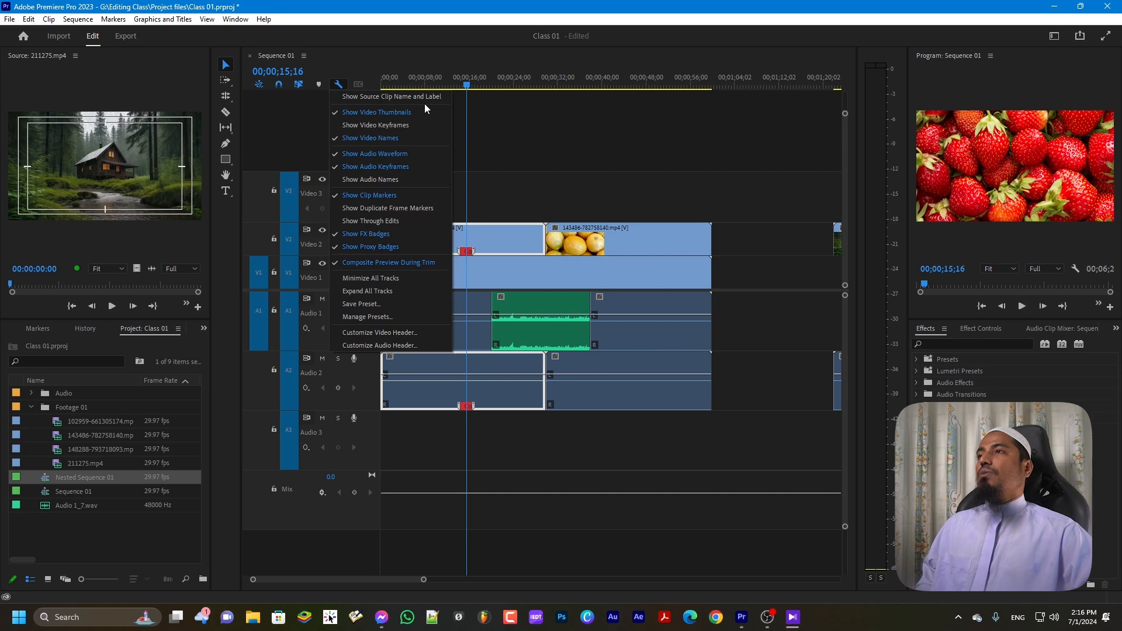
left_click(304, 118)
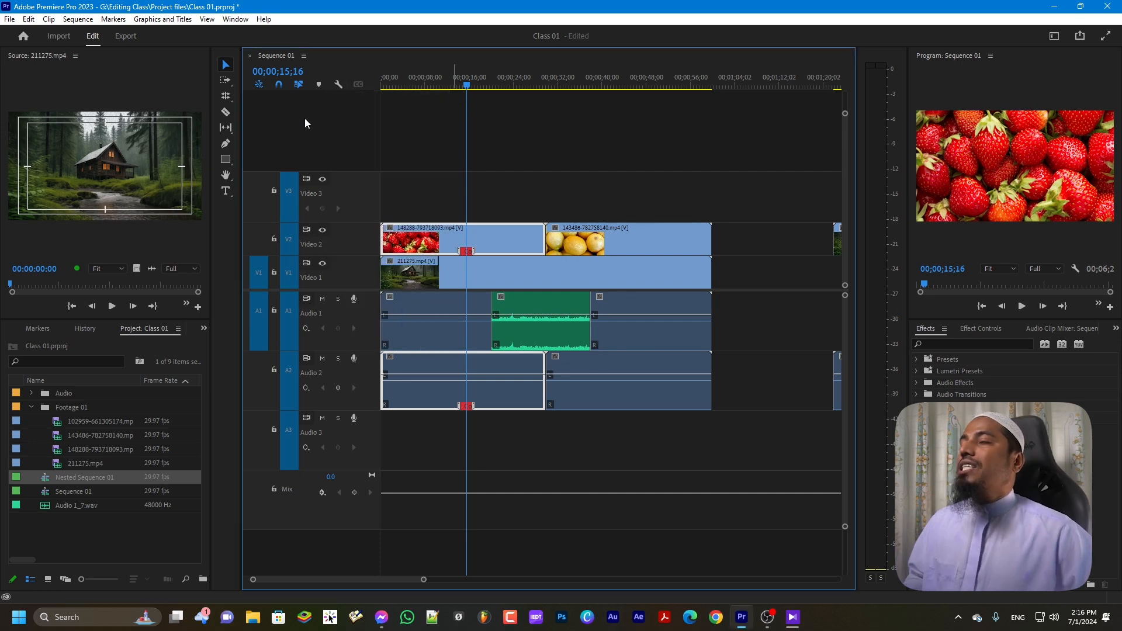
left_click(339, 84)
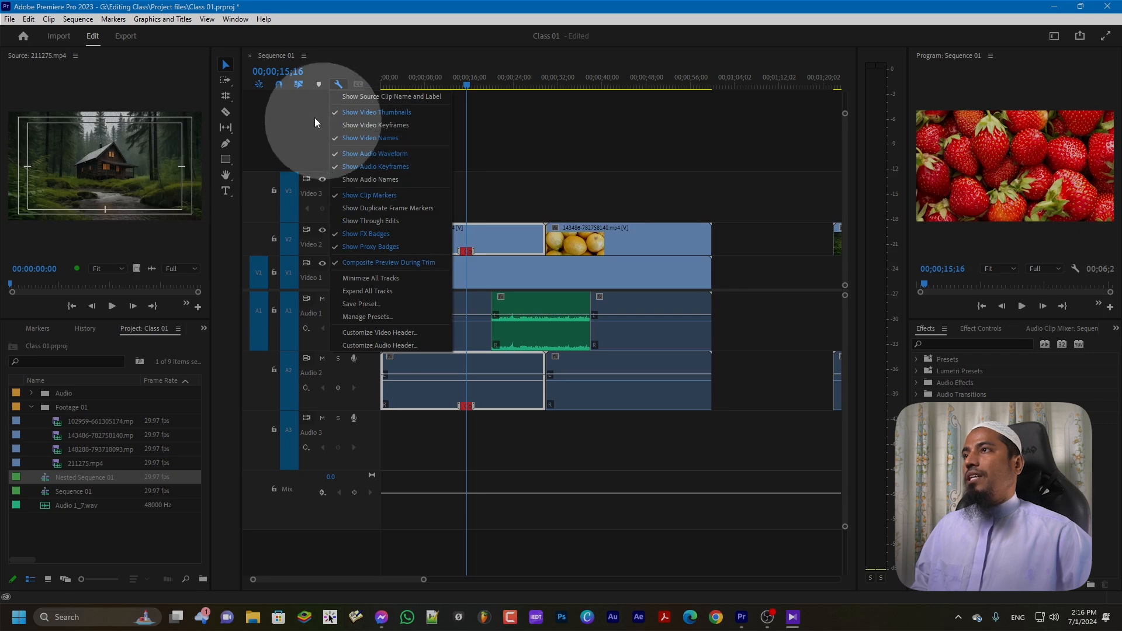
left_click(316, 118)
key("minus")
key("minus")
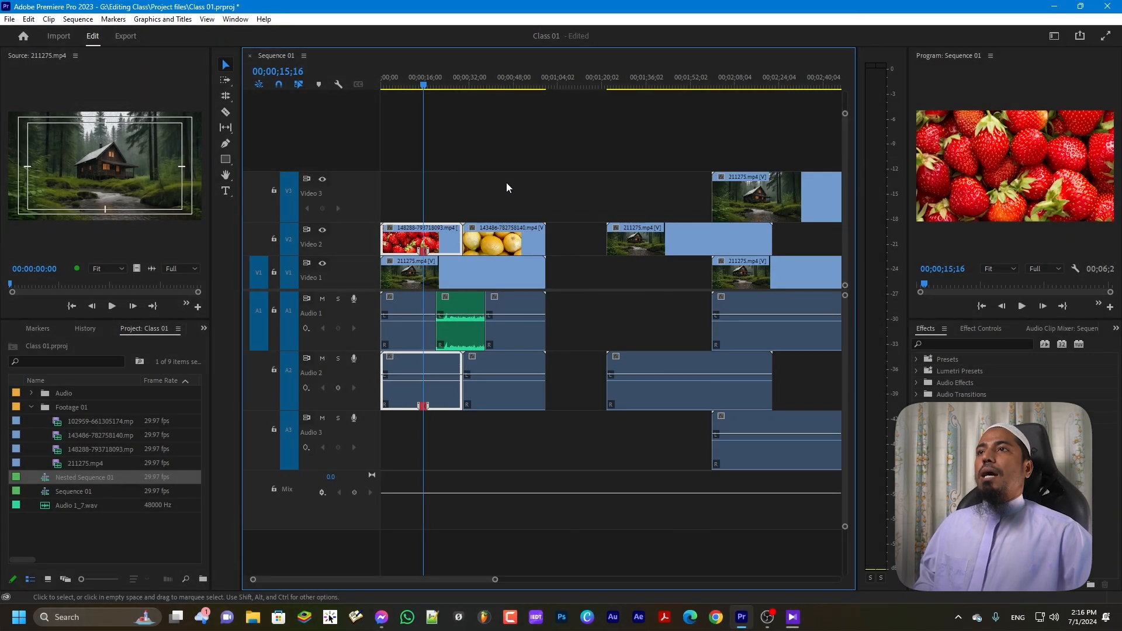
left_click(338, 85)
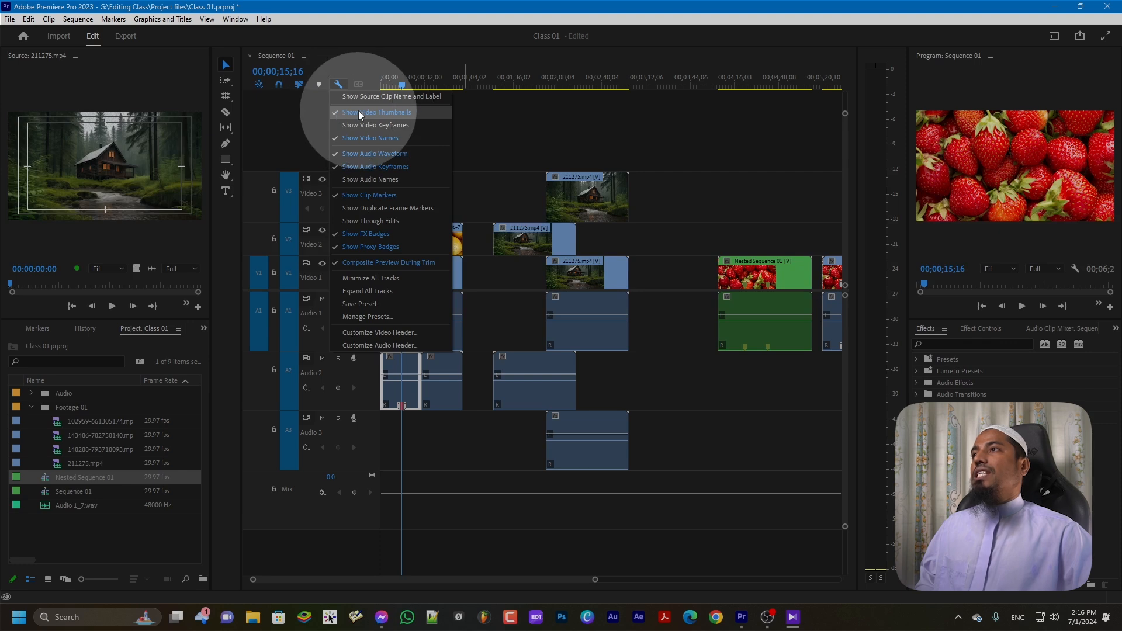
left_click(339, 112)
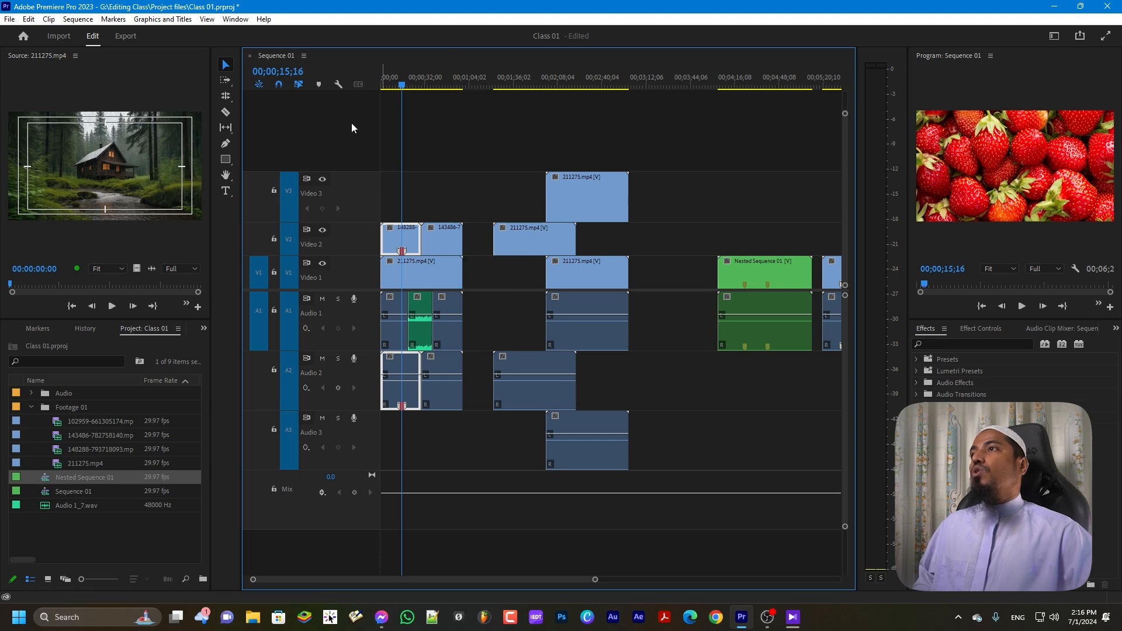
left_click(338, 84)
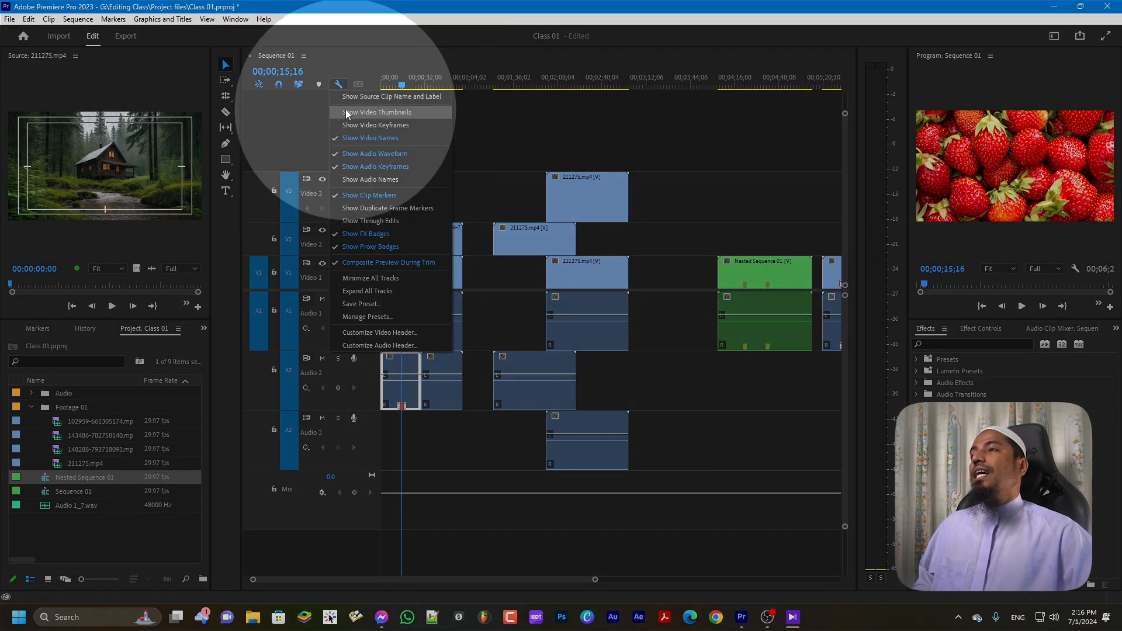
left_click(338, 112)
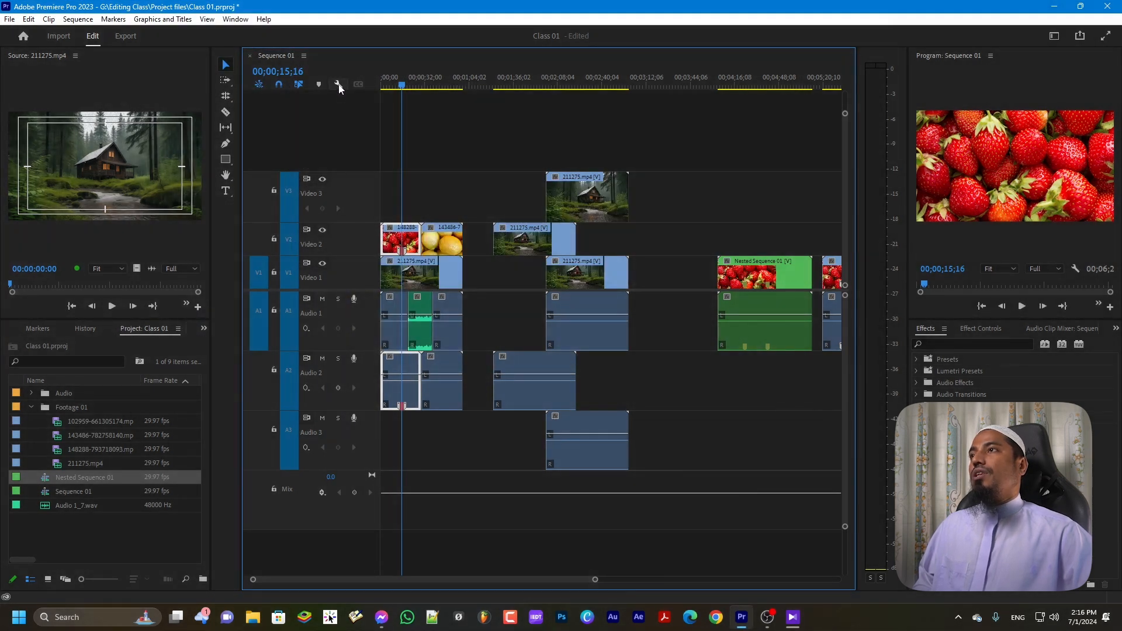
left_click(338, 85)
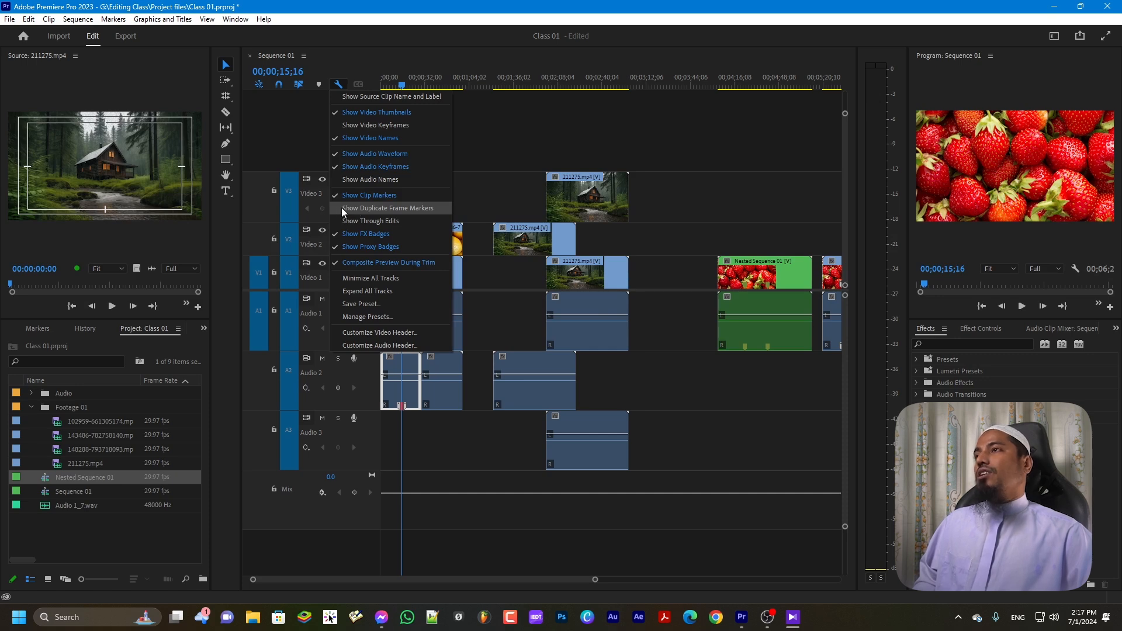
Turn on Show Duplicate Frame Markers and zoom into the Sequence 01 timeline
left_click(343, 208)
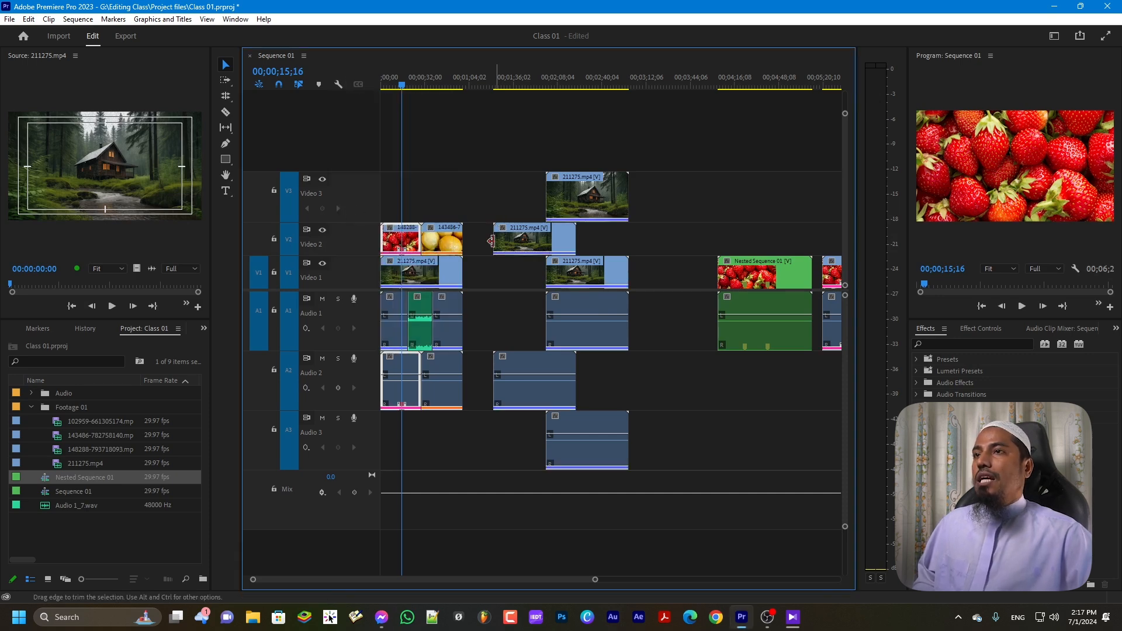
left_click(535, 255)
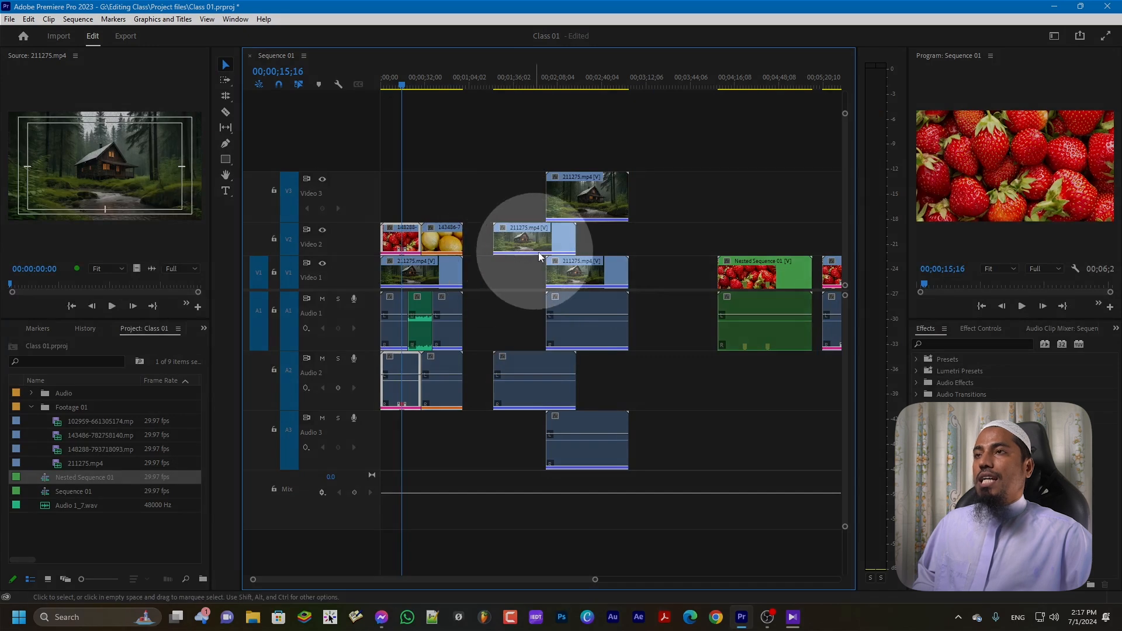
key("equal")
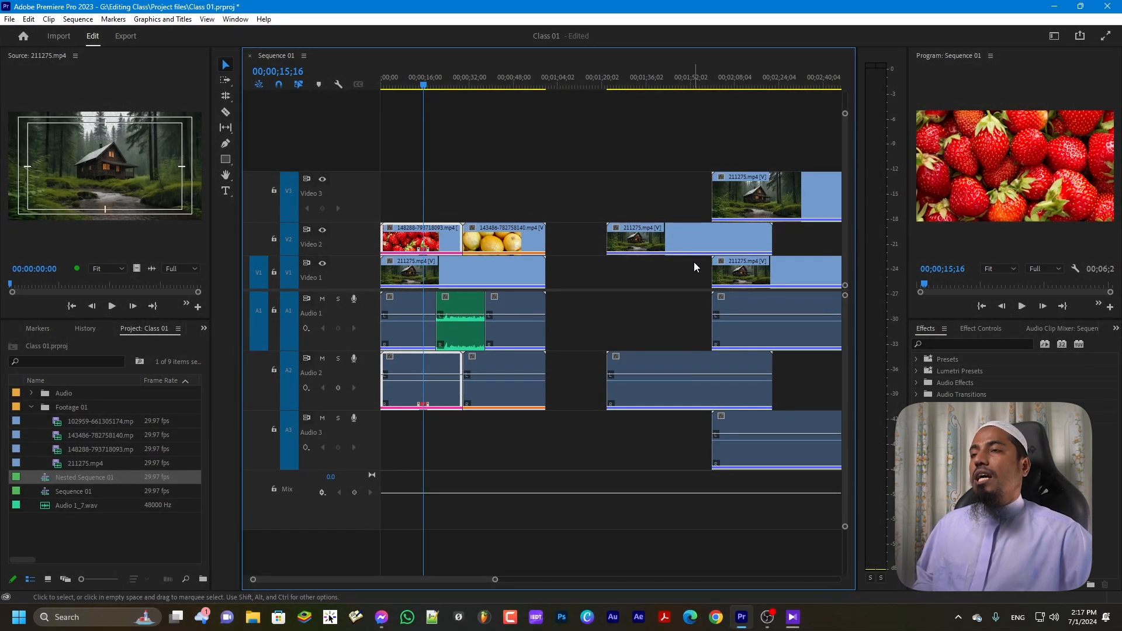
Make the audio and video tracks taller, then bring the timeline display settings back up
key("alt+equal")
key("alt+equal")
key("alt+equal")
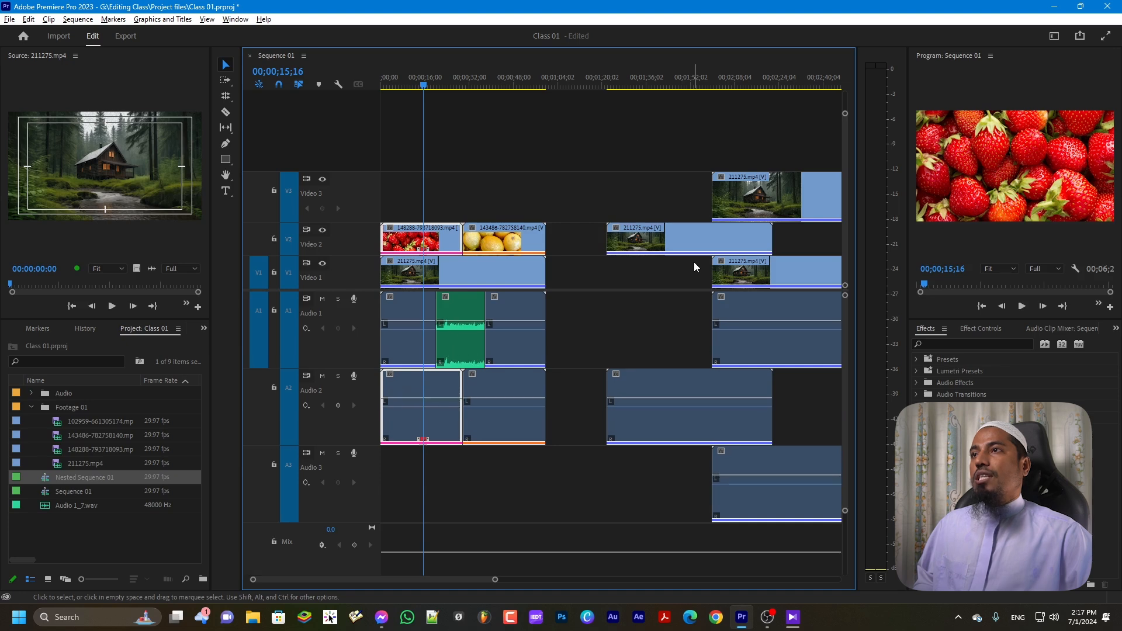
key("ctrl+equal")
key("ctrl+equal")
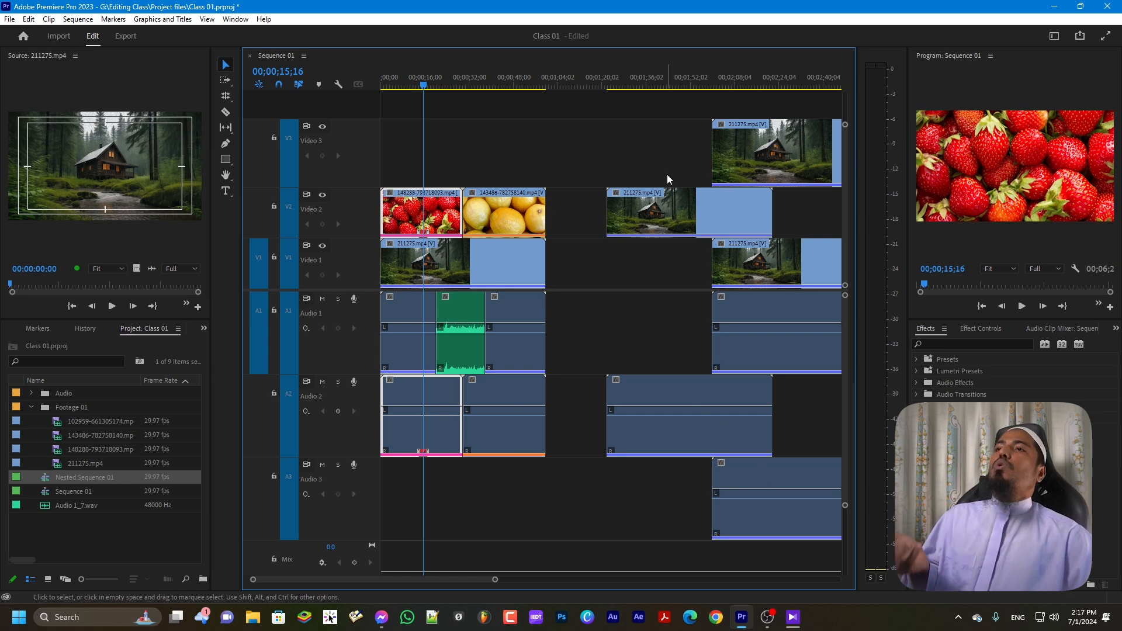
left_click(335, 84)
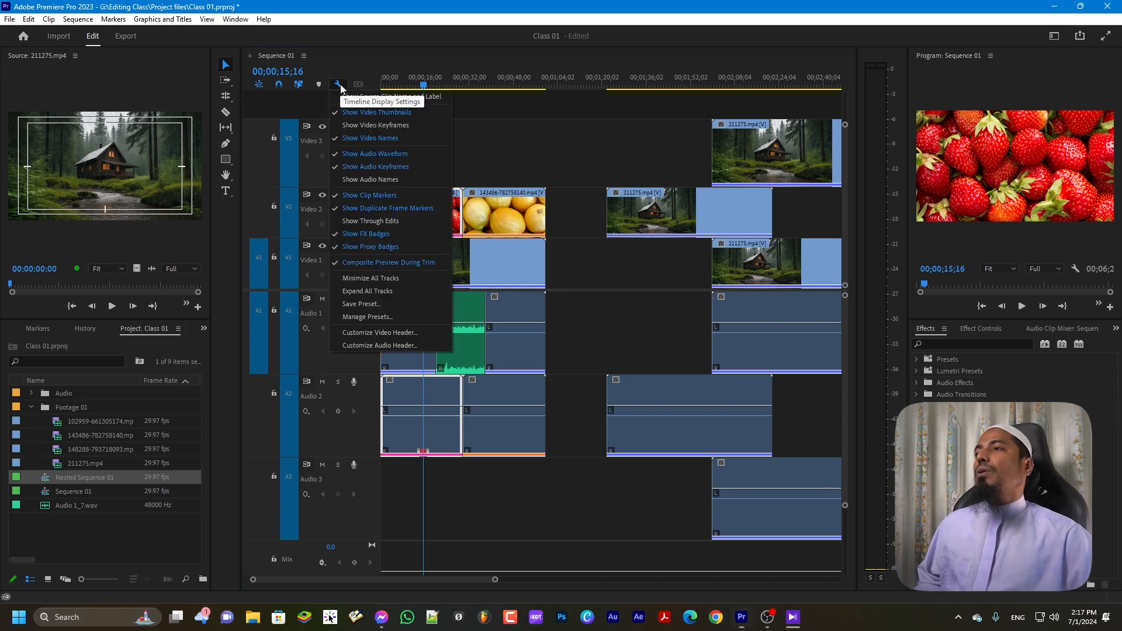